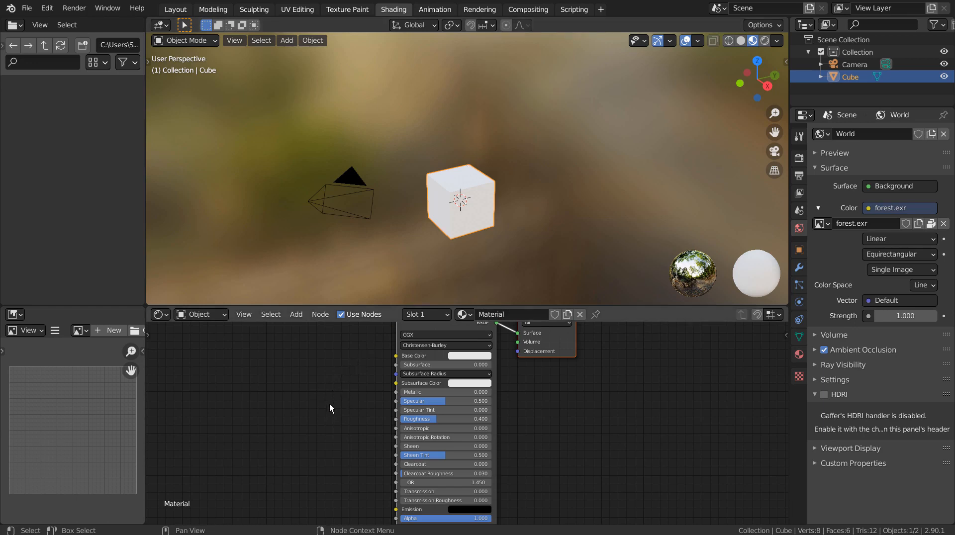
Maximize the shader editor and delete the Principled BSDF node from the cube's material
key("ctrl+space")
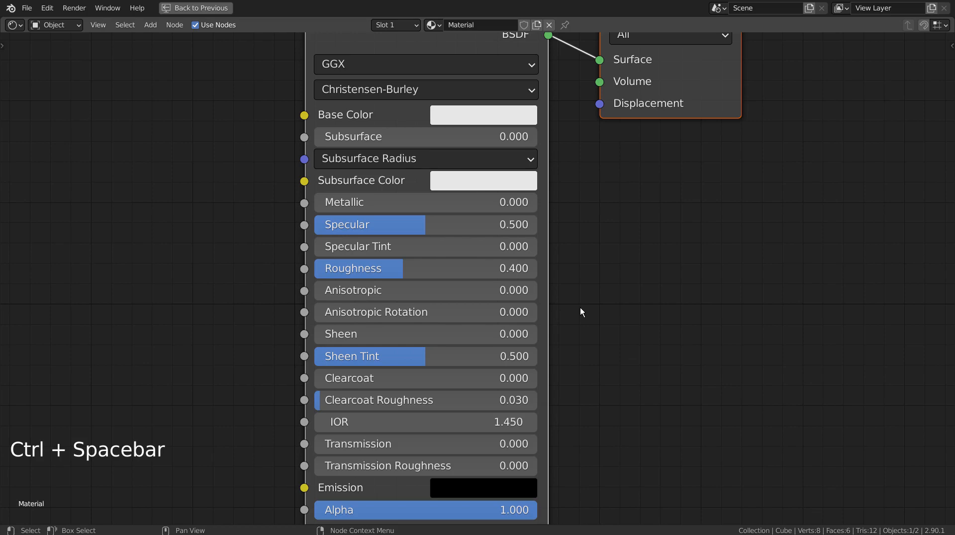
scroll(580, 309, "down", 5)
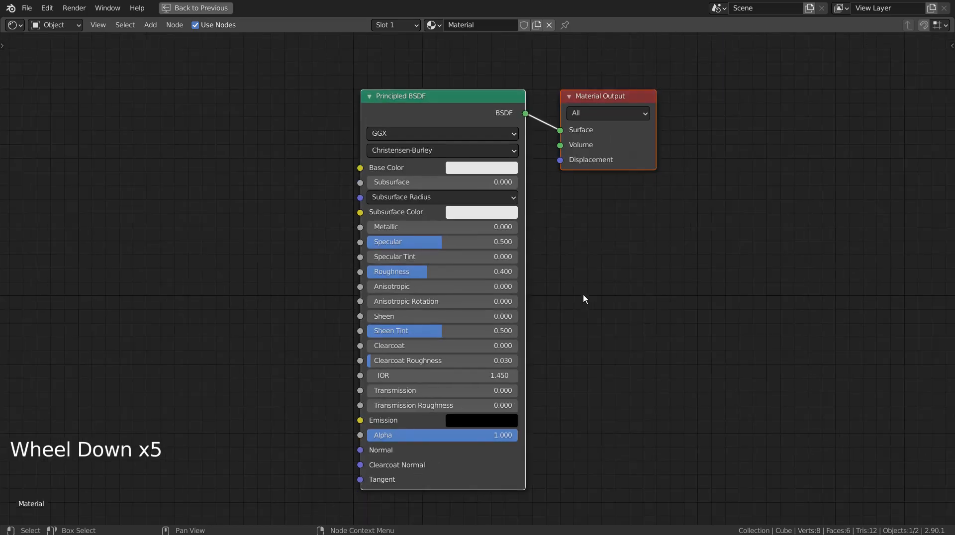
left_click(583, 294)
left_click(460, 130)
left_click(423, 111)
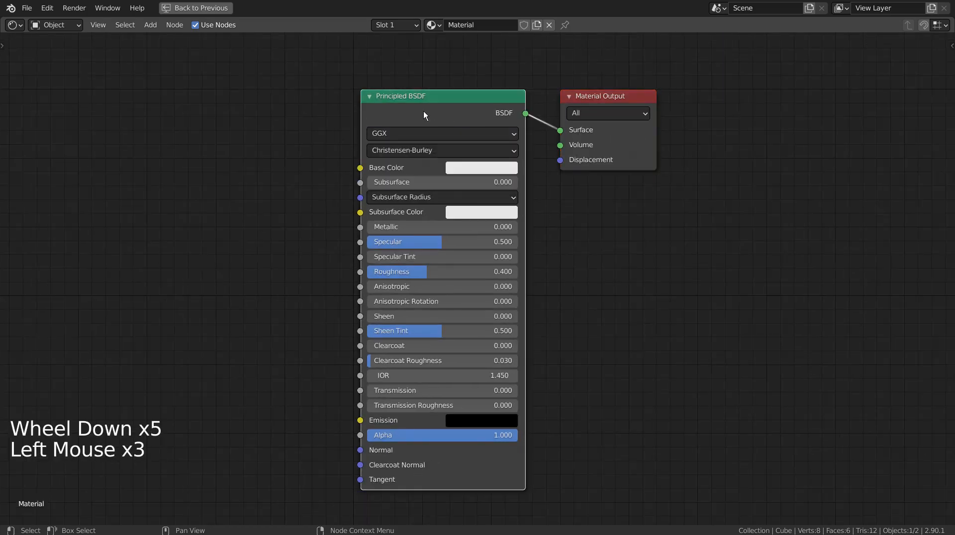
key("x")
Add a Glossy BSDF node away from the Material Output and place a duplicate of it directly below
key("shift+a")
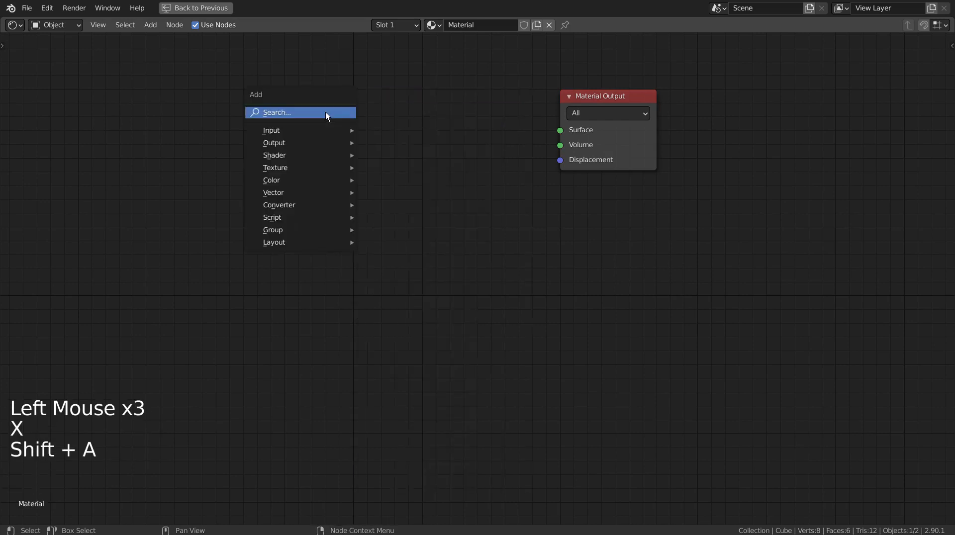
left_click(325, 112)
type("g")
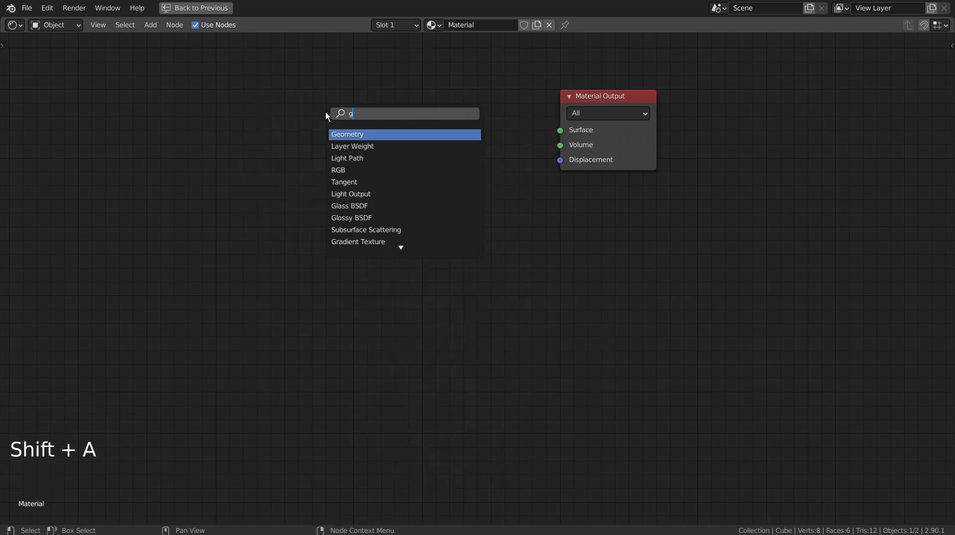
type("l")
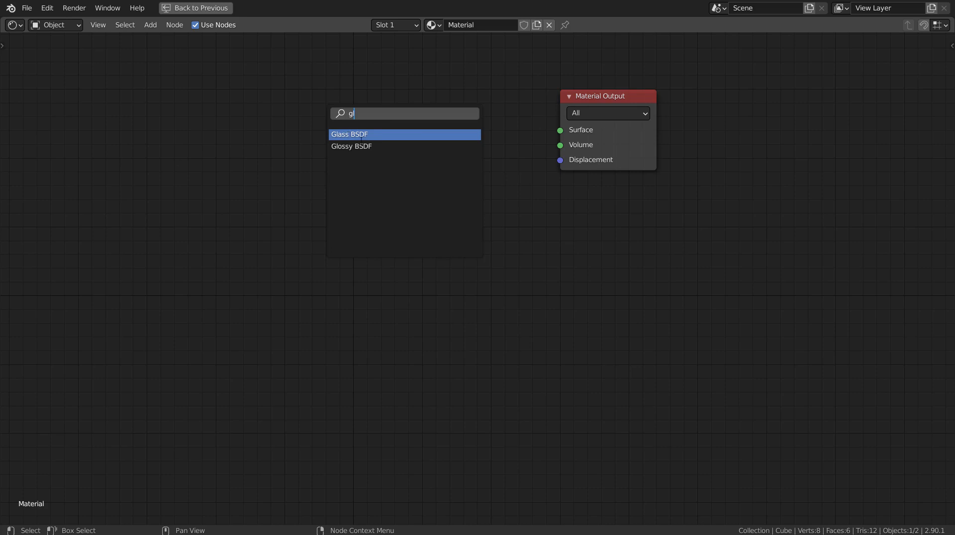
key("Down")
key("Return")
left_click(273, 93)
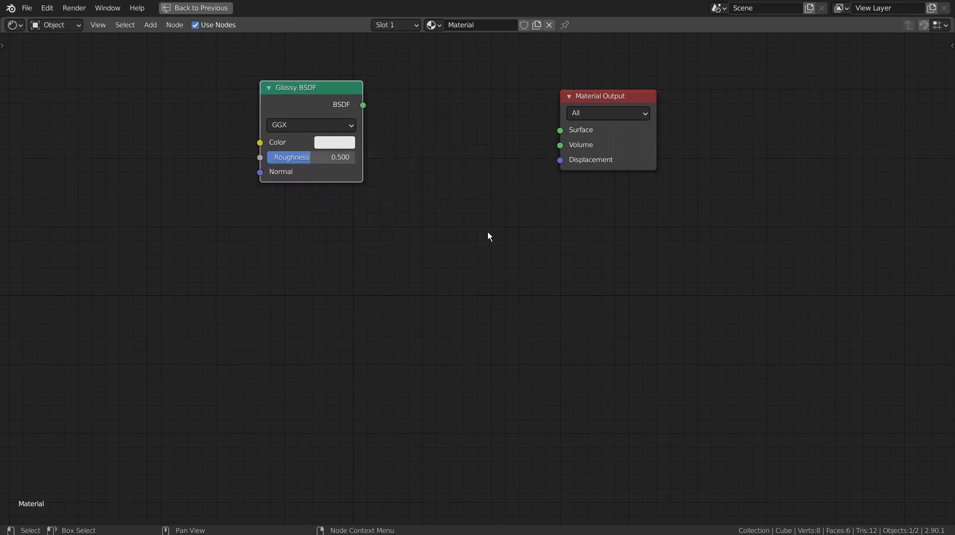
key("shift+d")
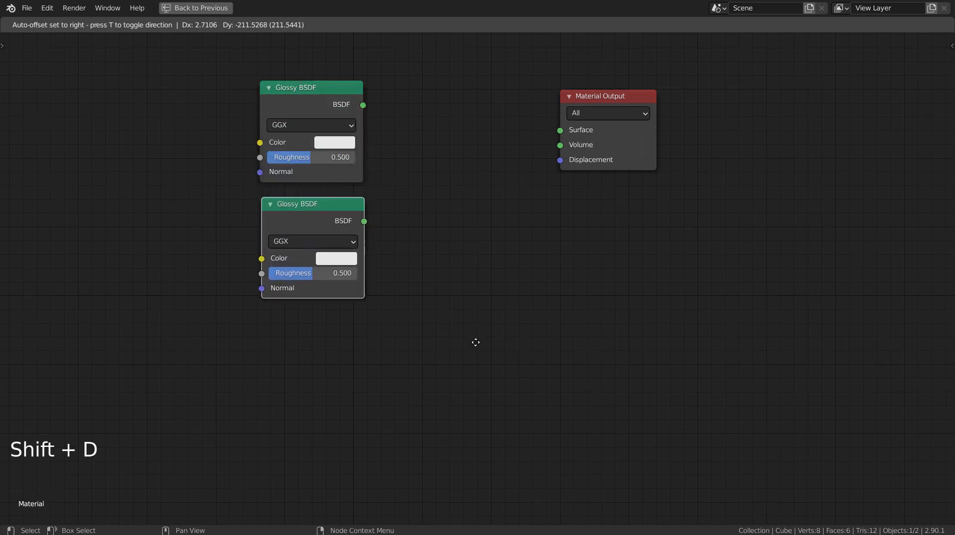
left_click(472, 348)
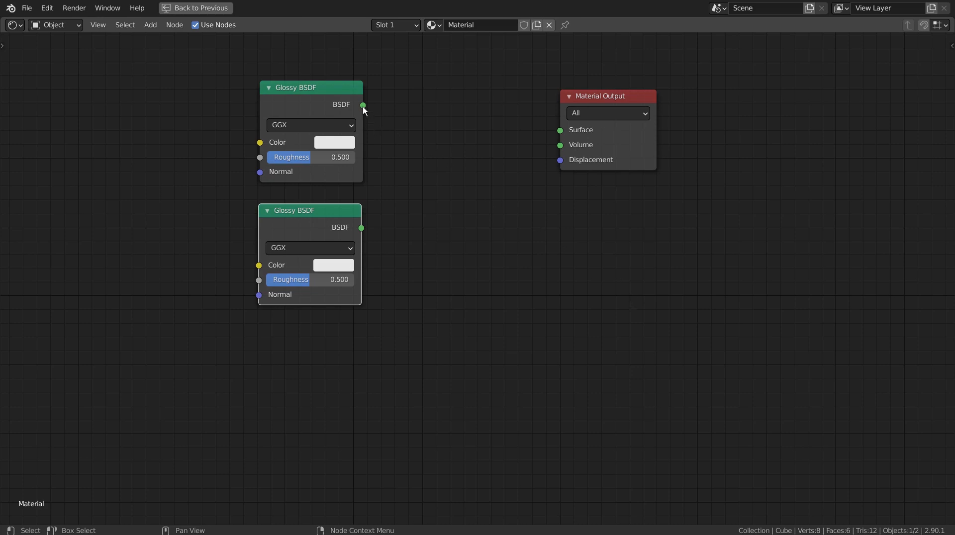
Try linking the upper Glossy BSDF to the Material Output's Surface input, manually and with Lazy Connect, and undo the link
left_click_drag(363, 105, 551, 130)
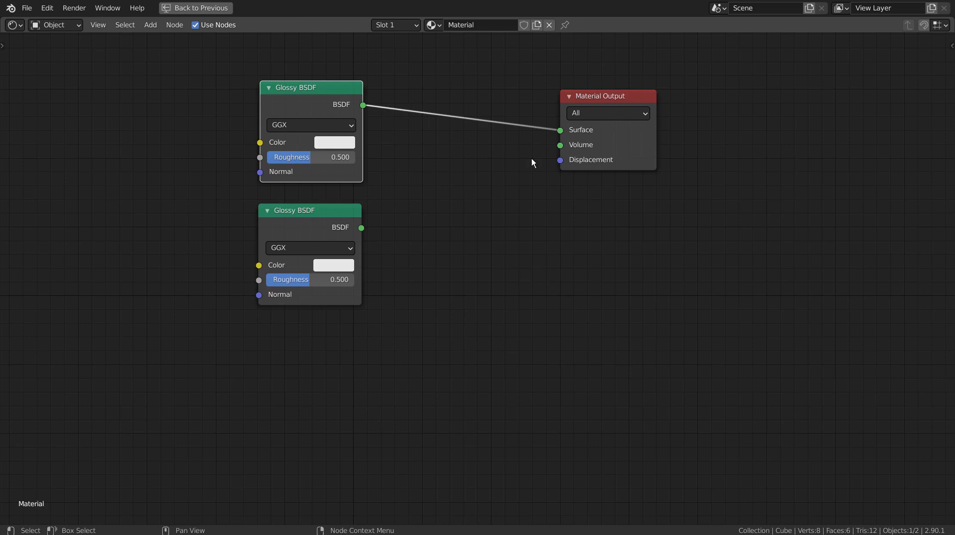
left_click_drag(560, 130, 506, 209)
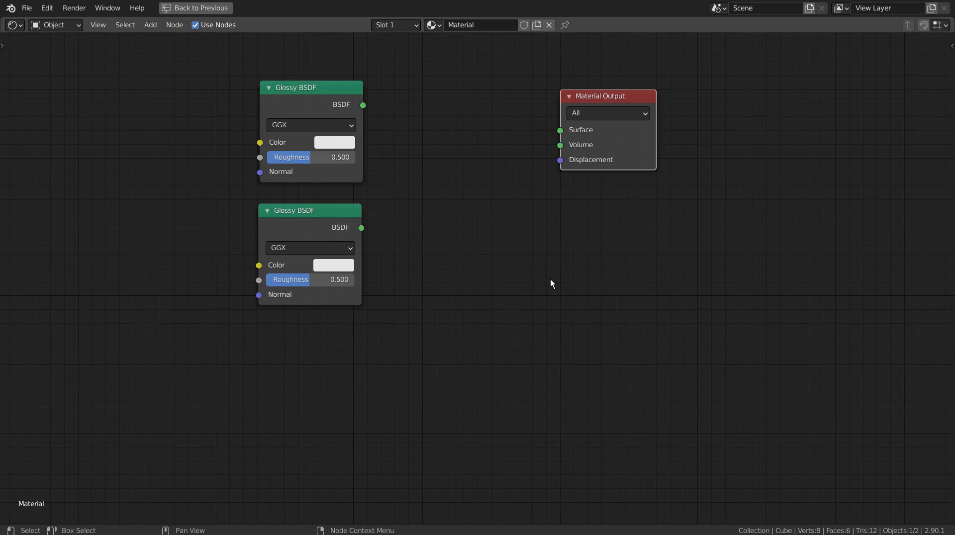
right_click_drag(312, 106, 578, 114, "alt")
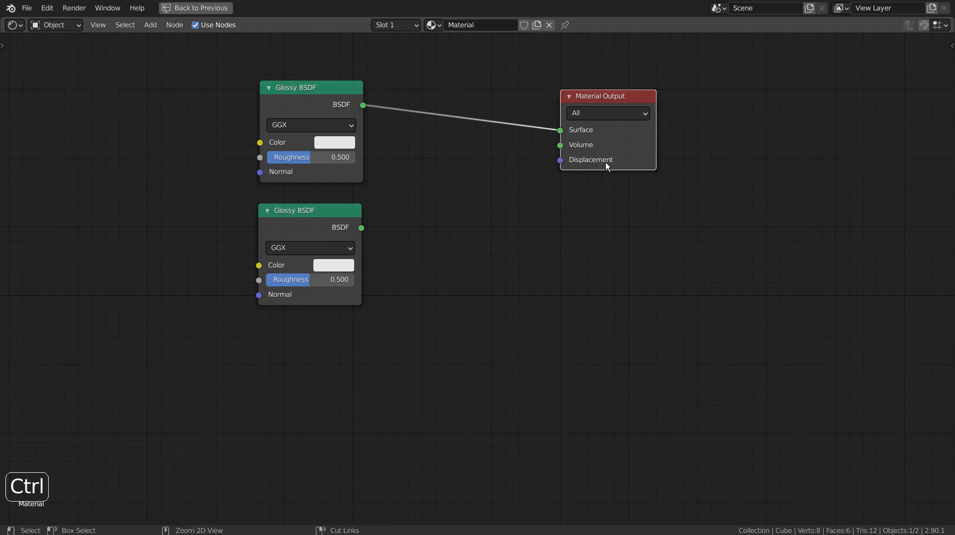
key("ctrl+z")
Add a Mix Shader node between the Glossy BSDF nodes and the Material Output
left_click(449, 144)
key("shift+a")
left_click(448, 144)
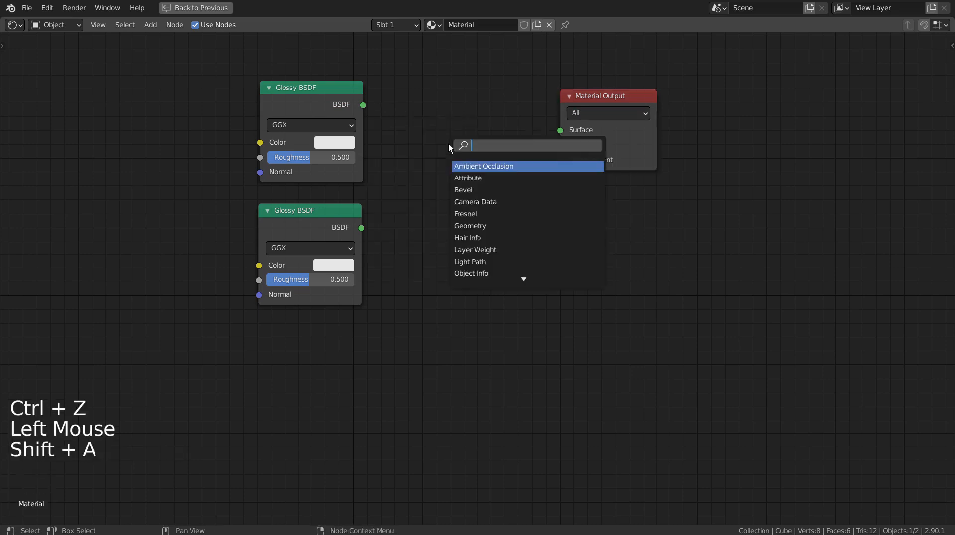
type("mix")
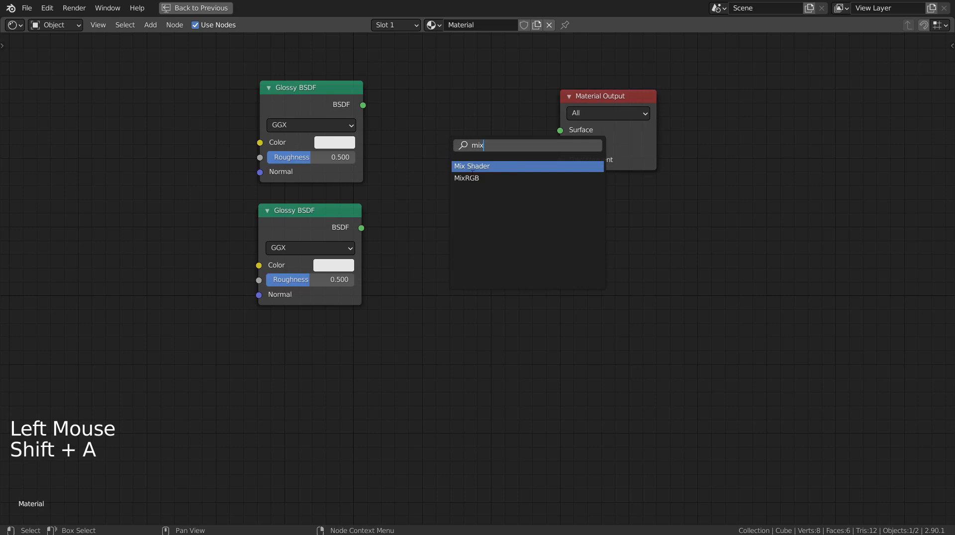
key("Return")
left_click(410, 120)
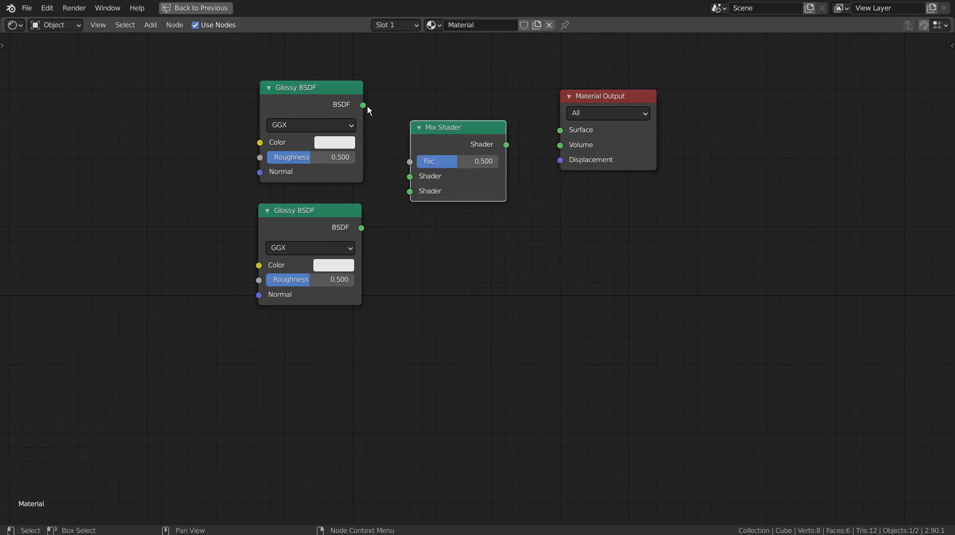
Connect both Glossy BSDF nodes to the Mix Shader's shader inputs and its output to the Material Output's Surface input
left_click_drag(363, 105, 410, 176)
left_click_drag(365, 228, 409, 192)
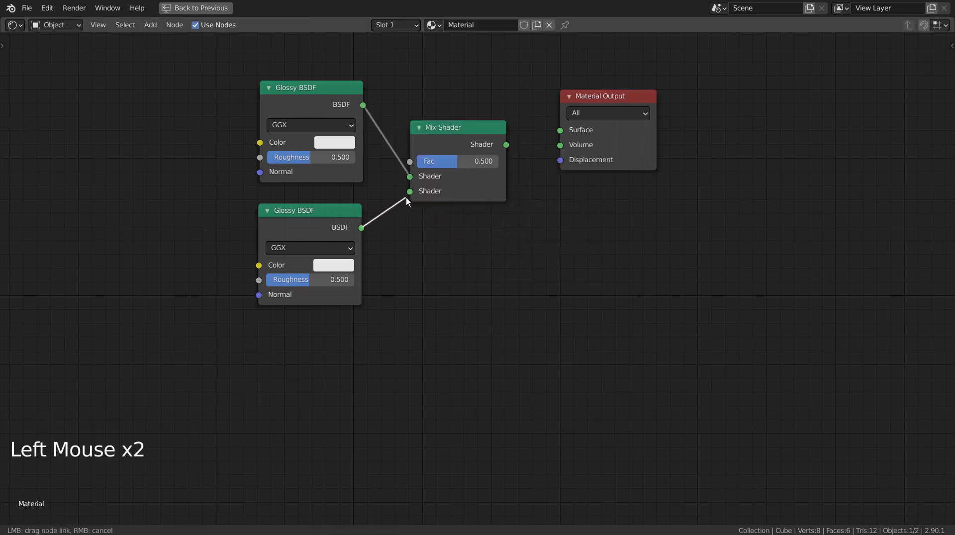
left_click_drag(506, 144, 560, 130)
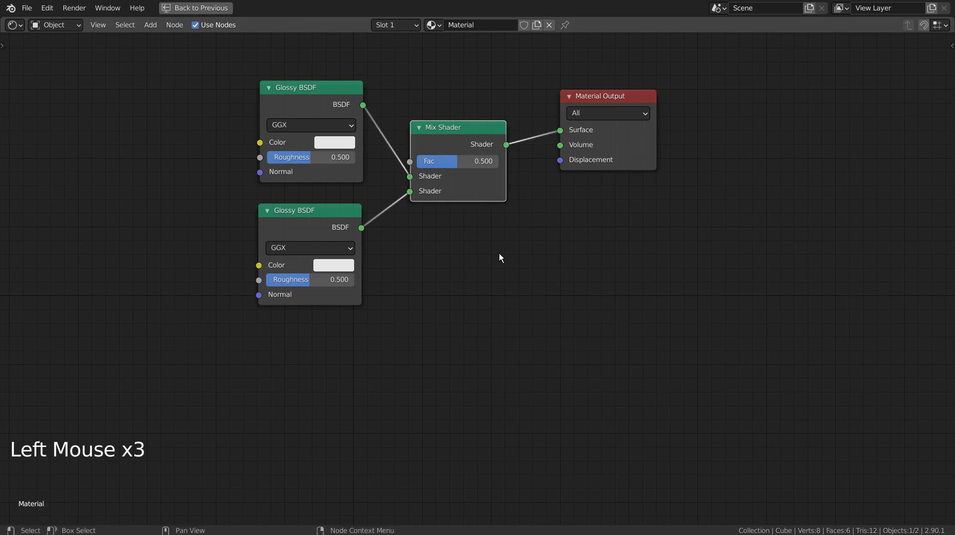
Delete the Mix Shader and combine the two Glossy BSDF nodes through a new automatically linked Mix Shader
left_click(449, 137)
key("x")
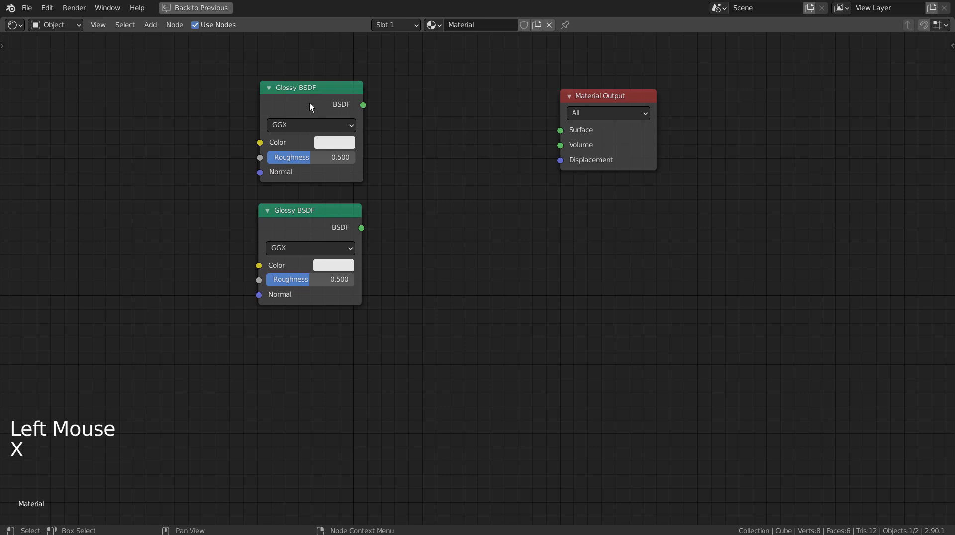
right_click_drag(301, 105, 311, 217, "ctrl+shift")
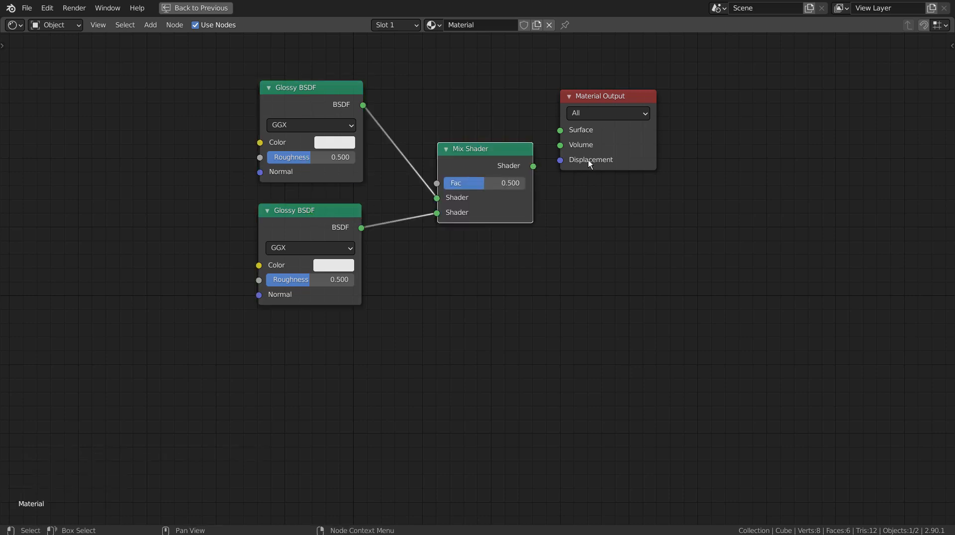
Link the Mix Shader to the Material Output's Surface input with Lazy Connect and move it closer to the Glossy BSDF nodes
key("alt")
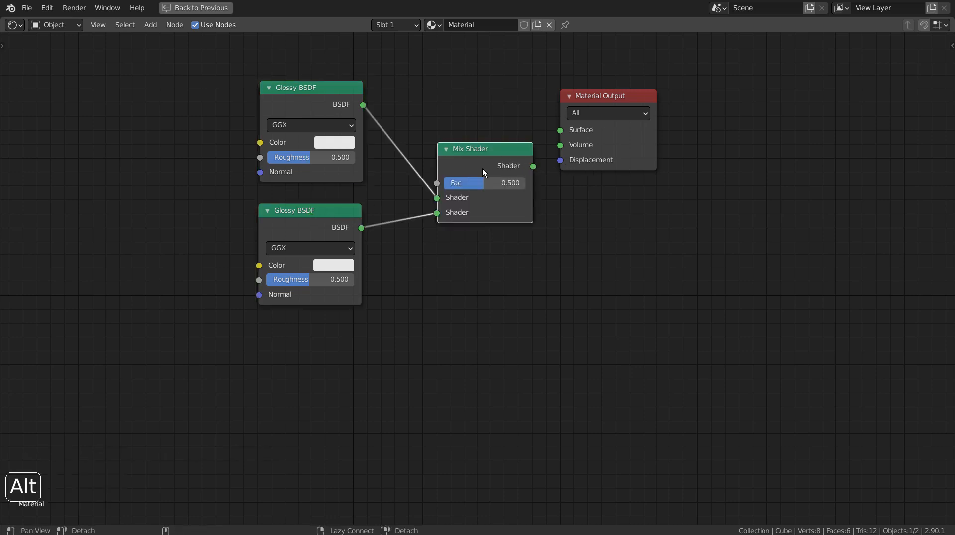
right_click_drag(482, 168, 576, 120, "alt")
left_click_drag(497, 161, 475, 135)
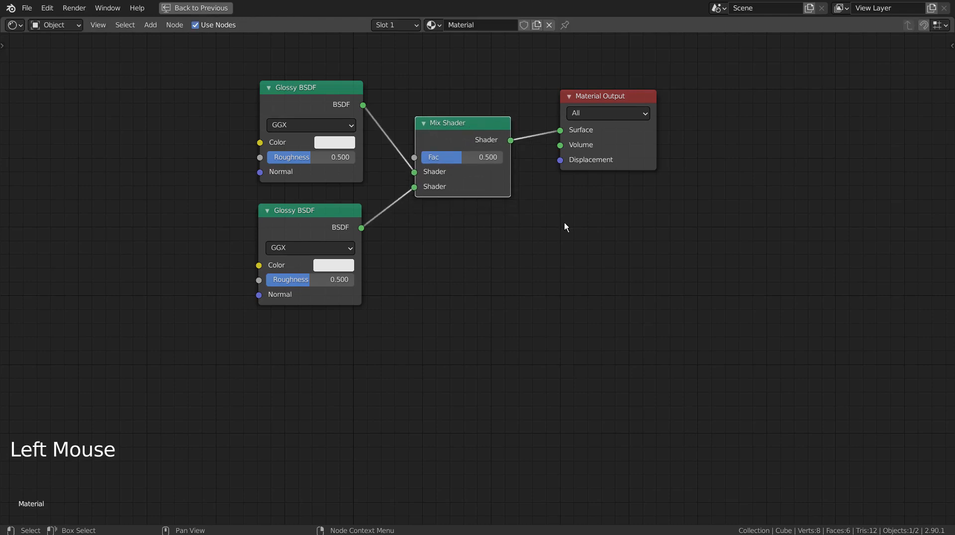
Cut both links between the Glossy BSDF nodes and the Mix Shader, and delete the Mix Shader
right_click_drag(387, 86, 390, 256, "ctrl")
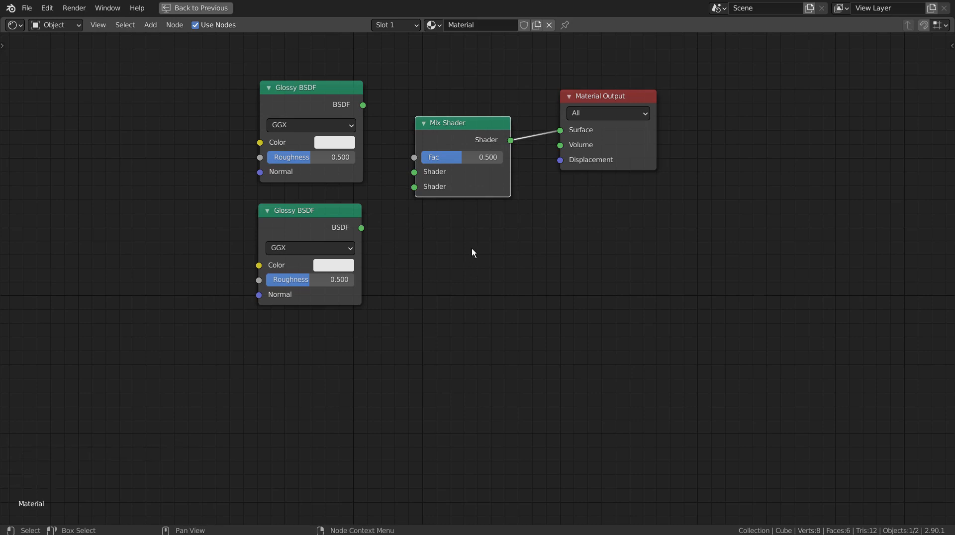
left_click(469, 126)
key("x")
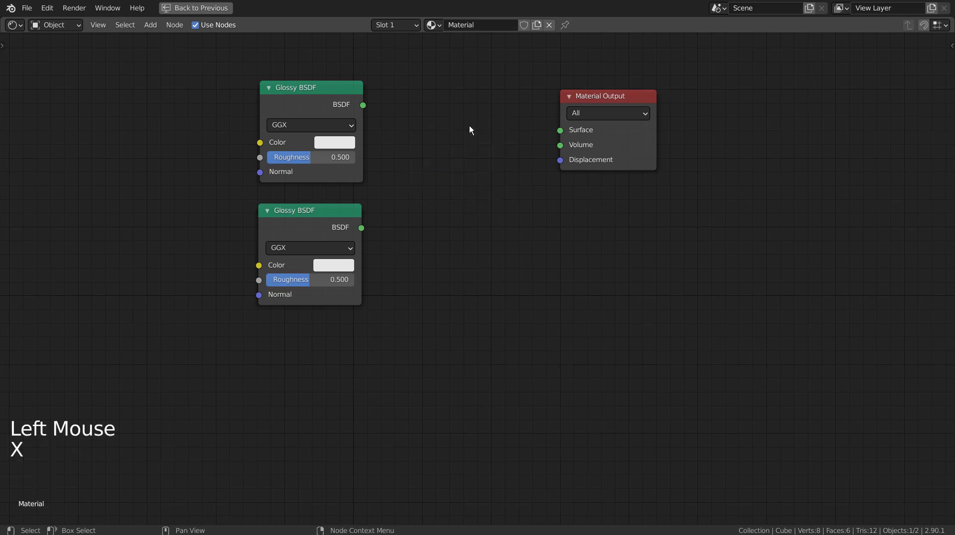
Combine the two Glossy BSDF nodes with an automatically linked Mix Shader, connect it to the Surface input and reposition it
right_click_drag(297, 104, 297, 232, "ctrl+shift")
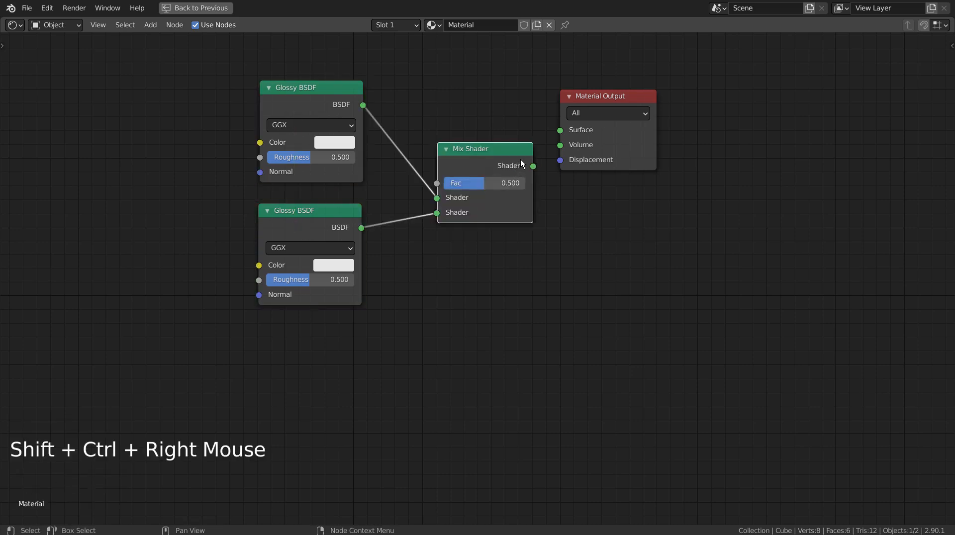
right_click_drag(495, 160, 578, 123, "alt")
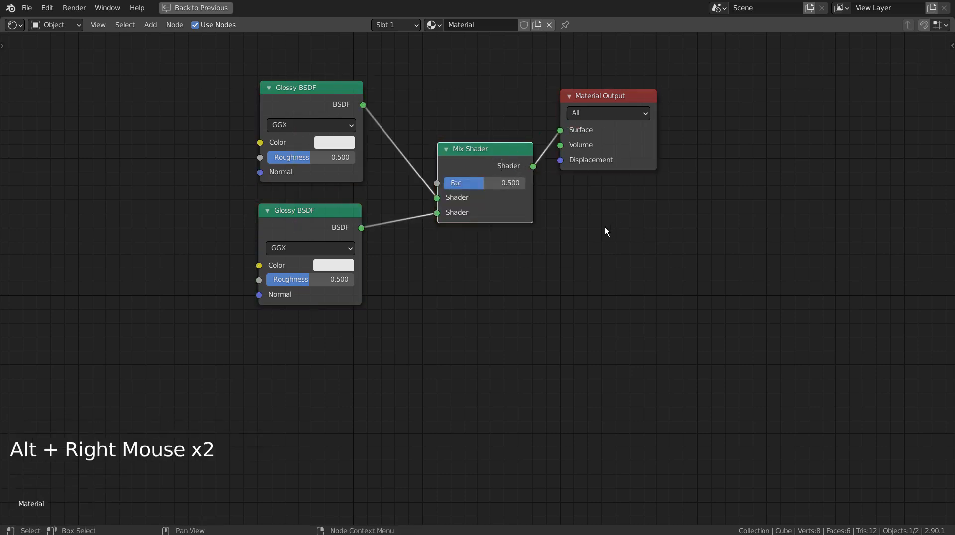
left_click_drag(488, 149, 466, 120)
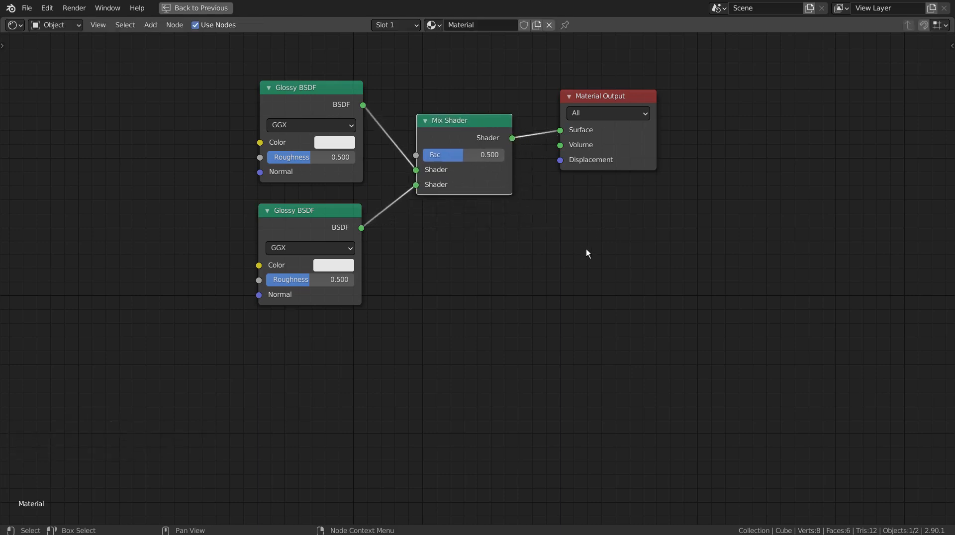
Delete the Mix Shader node between the Glossy BSDF nodes and the Material Output
left_click(585, 249)
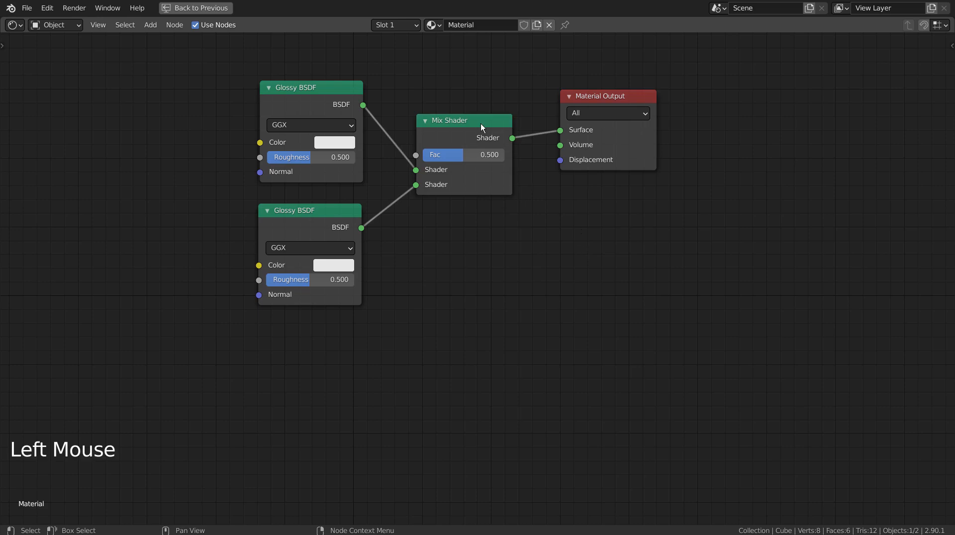
left_click(480, 124)
key("x")
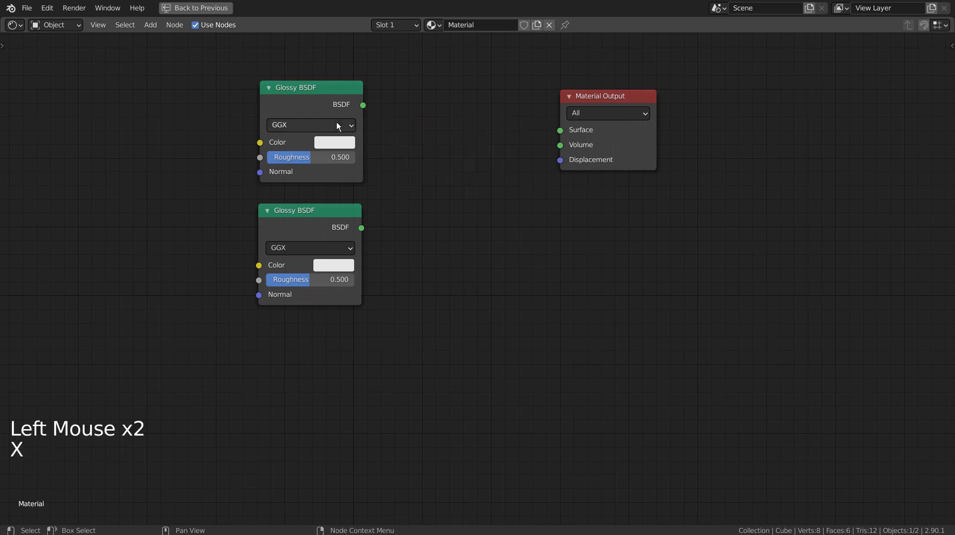
left_click(297, 106)
key("x")
key("ctrl+z")
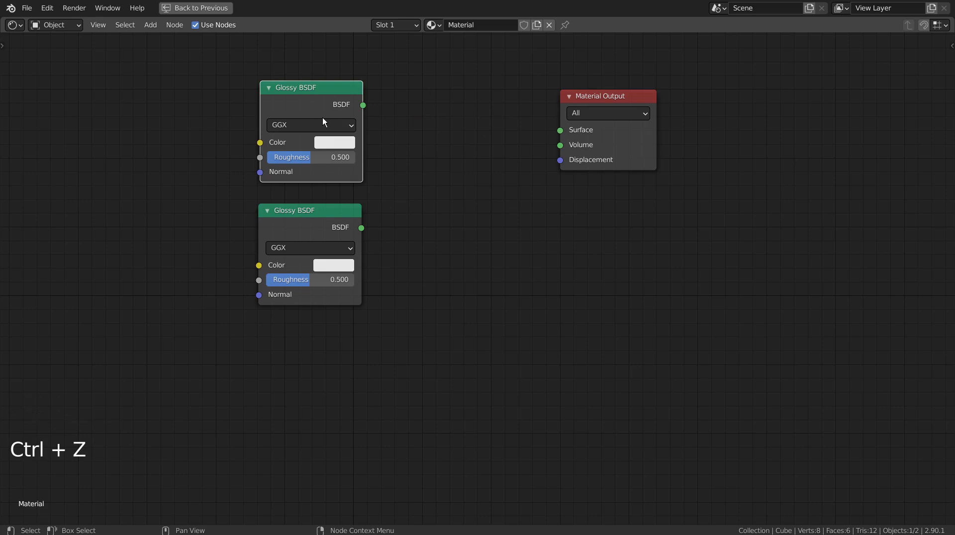
Combine the two Glossy BSDF nodes with an automatically linked Mix Shader and move it slightly away from the Material Output
right_click_drag(299, 109, 304, 232, "ctrl+shift")
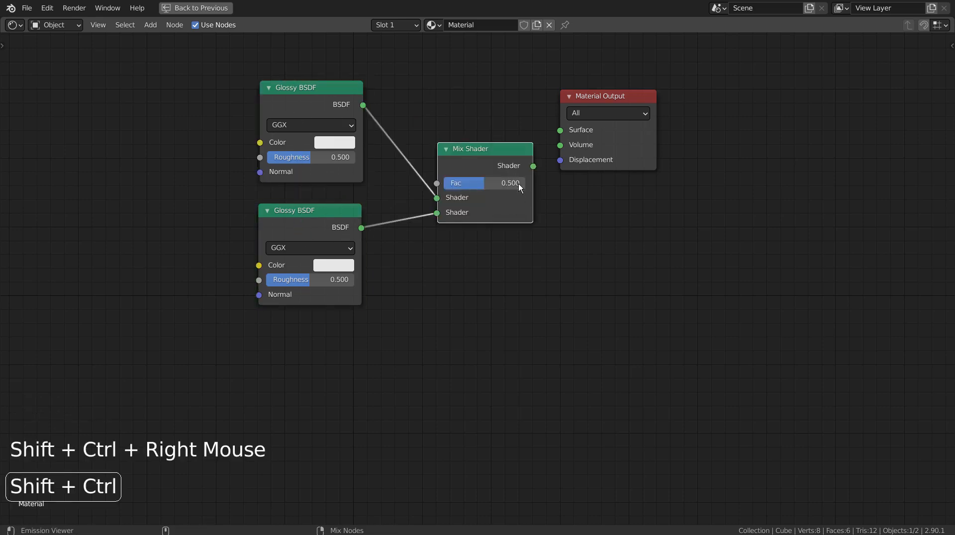
left_click_drag(506, 148, 482, 134)
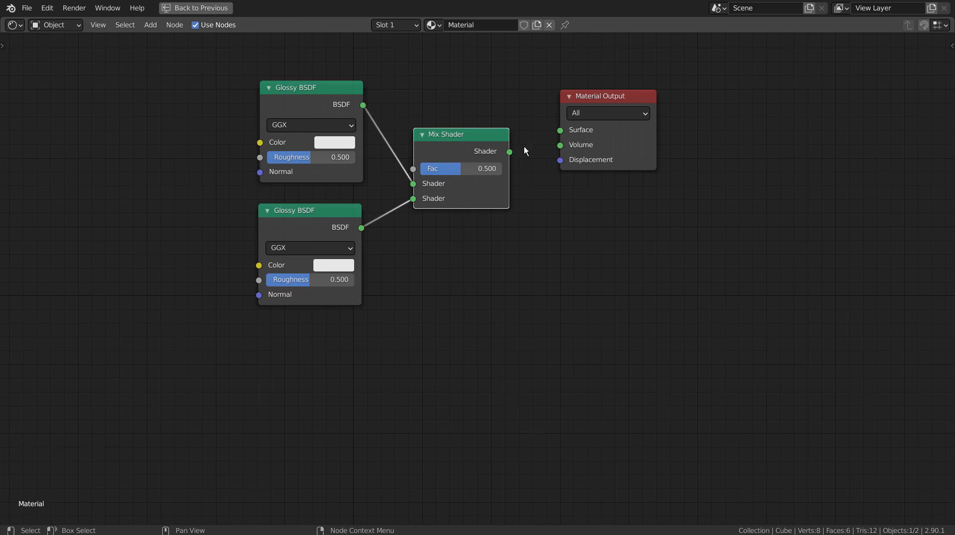
Link the Mix Shader to the Material Output with Lazy Connect and cut the link, repeating the connect-and-cut sequence
middle_click_drag(454, 153, 446, 199, "alt")
right_click_drag(431, 201, 574, 197, "alt")
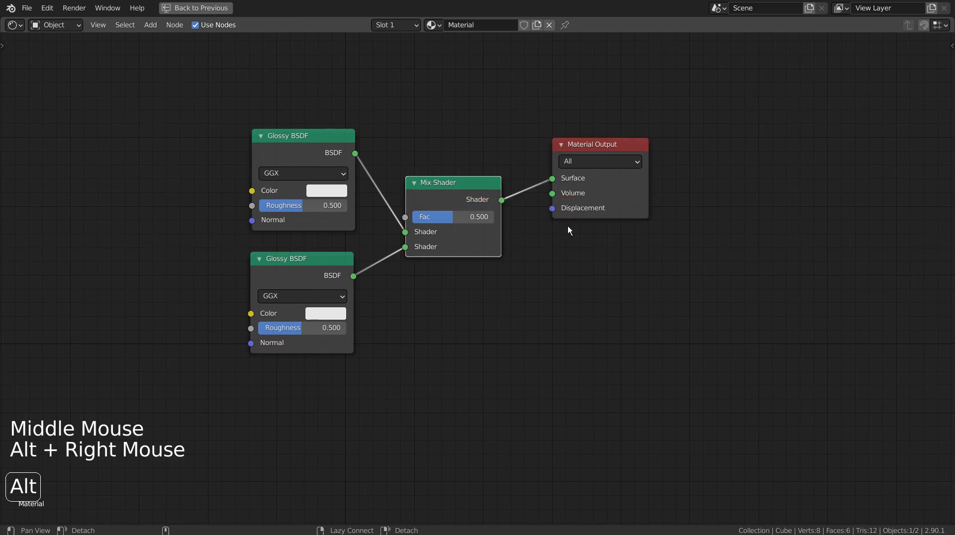
right_click_drag(520, 172, 543, 241, "ctrl")
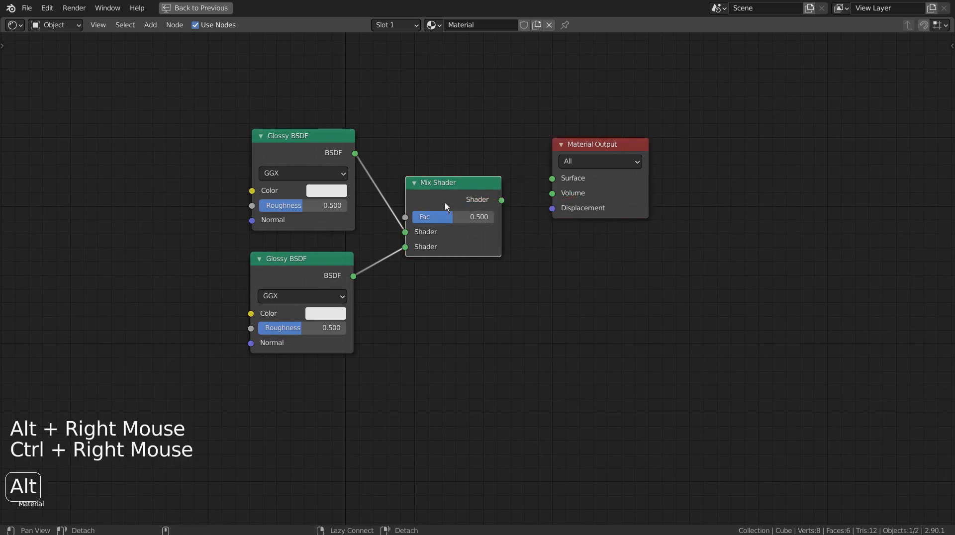
mouse_move(446, 202)
right_mouse_down("alt")
mouse_move(578, 195)
mouse_move(597, 221)
right_mouse_up("alt")
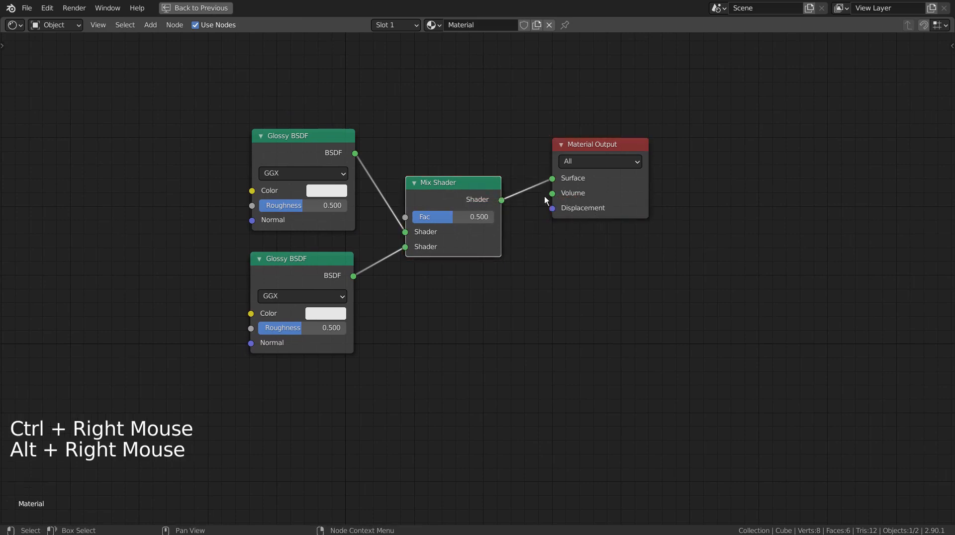
right_click_drag(467, 205, 566, 211, "alt")
right_click_drag(523, 160, 543, 251, "ctrl")
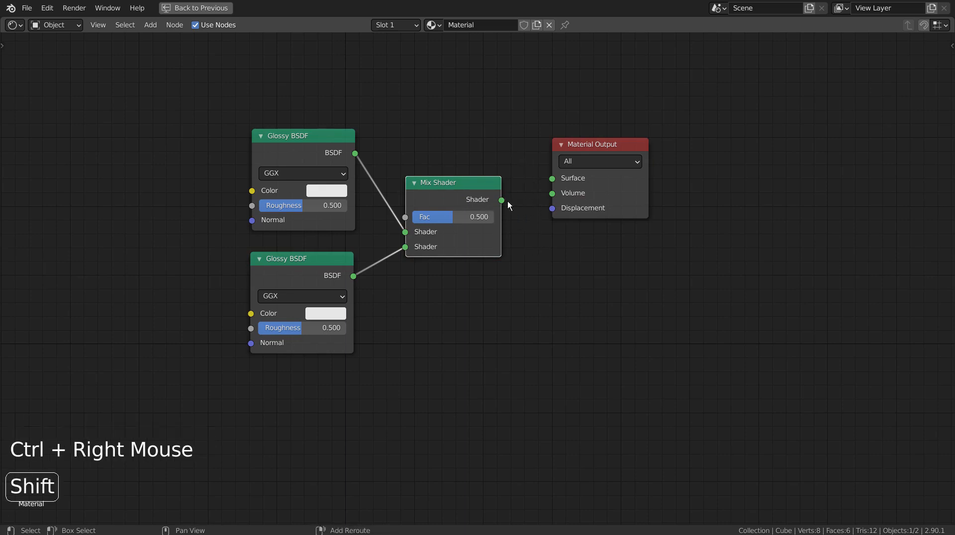
Link the Mix Shader to the Material Output's Volume input, cut that link and reconnect it to Surface with Lazy Connect
right_click_drag(462, 199, 598, 198, "alt+shift")
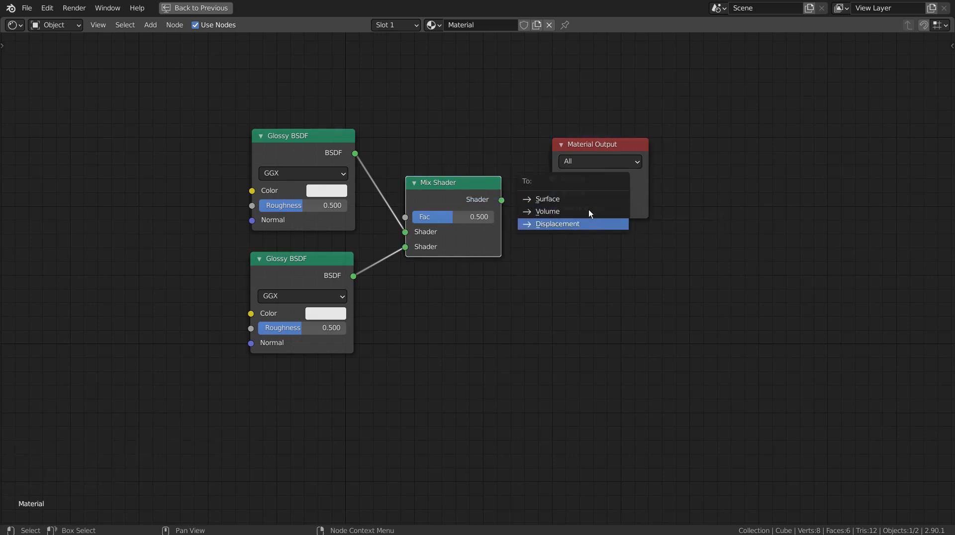
left_click(591, 218)
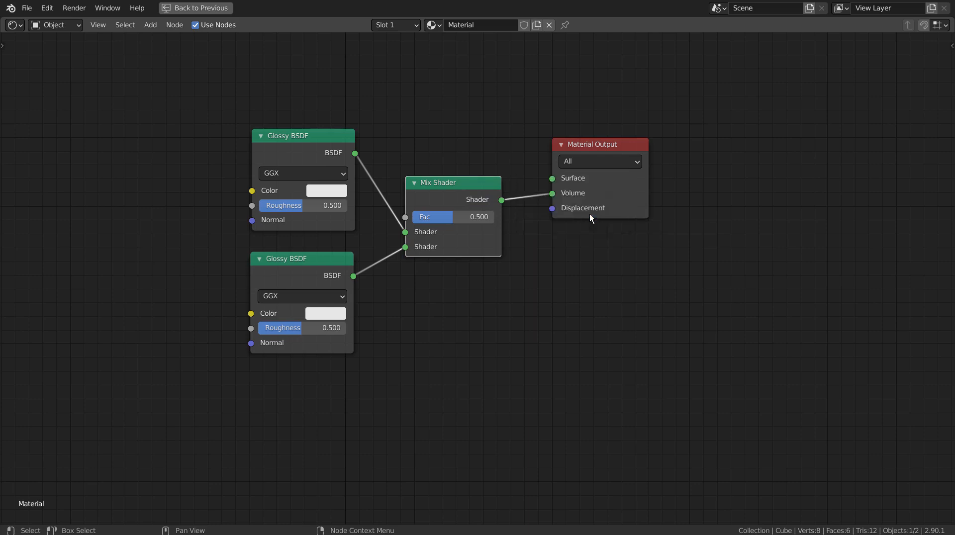
right_click_drag(529, 148, 529, 244, "ctrl")
right_click_drag(483, 215, 592, 197, "alt")
Set the upper Glossy BSDF's color to red and the lower one's to yellow with hue 0.175 and saturation 1.000
left_click(341, 195)
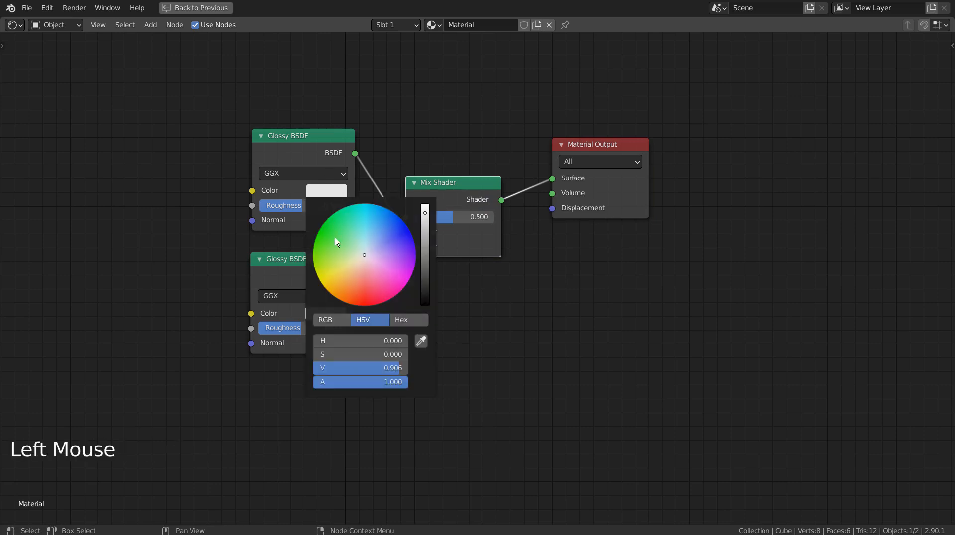
left_click(367, 300)
left_click(326, 313)
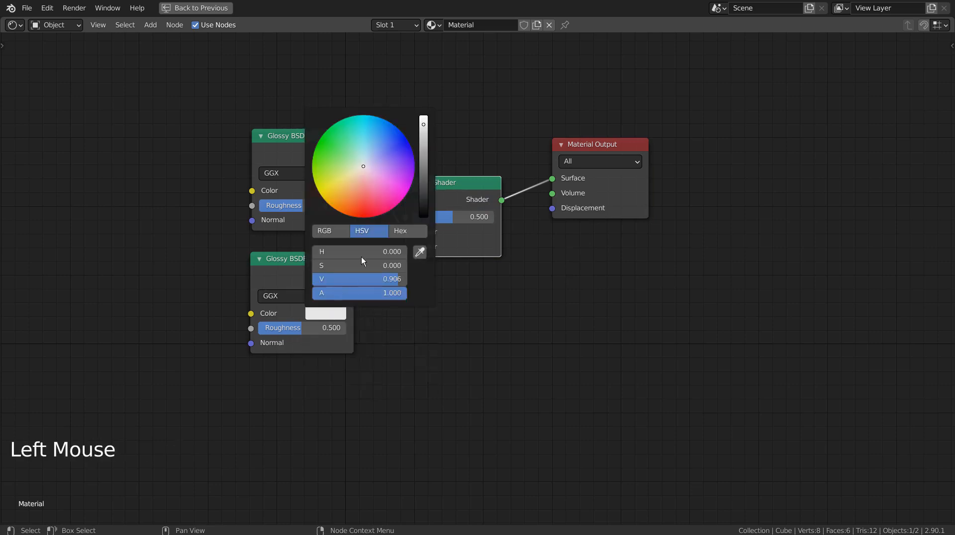
left_click_drag(365, 178, 318, 190)
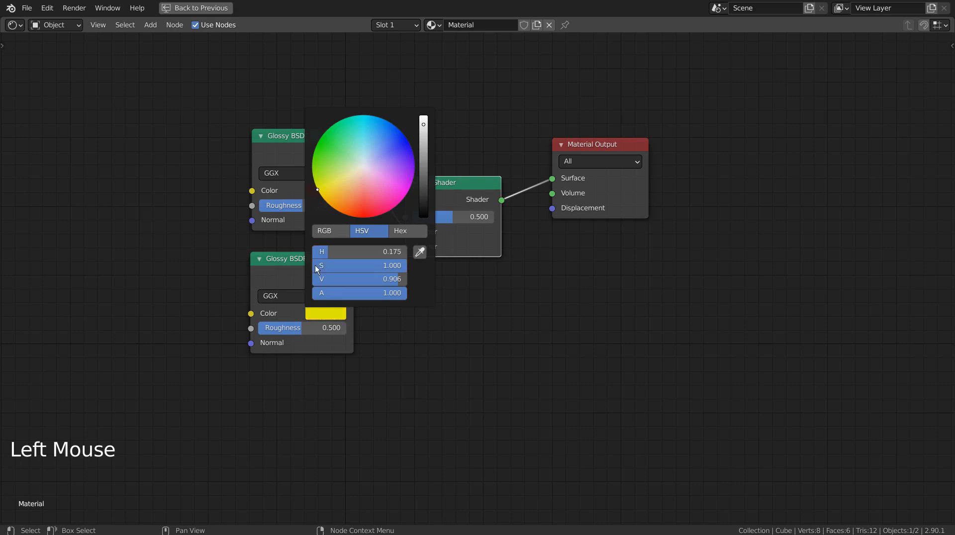
Restore the full workspace layout and set the Mix Shader's Fac to 0.513
key("ctrl+space")
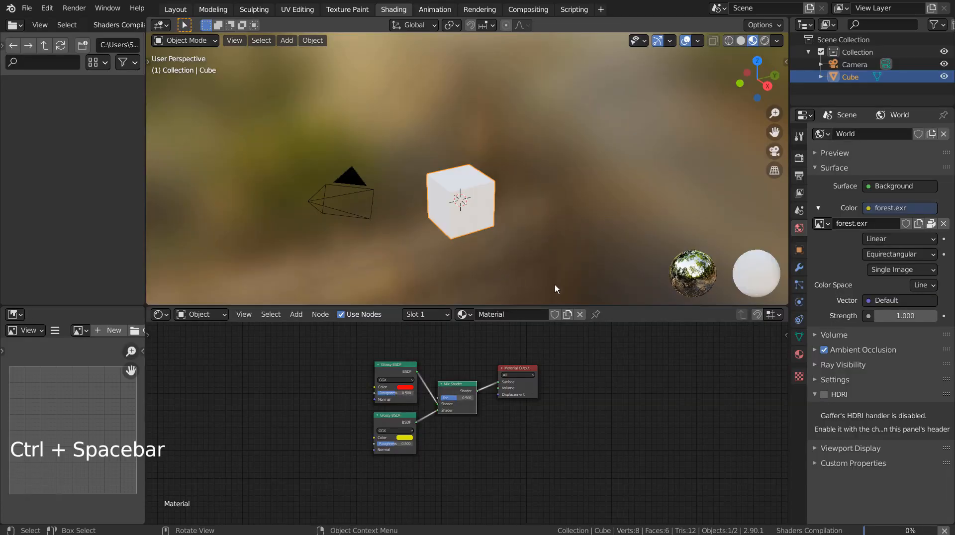
scroll(503, 222, "up", 5)
middle_click_drag(503, 235, 515, 190, "shift")
scroll(515, 190, "up", 1)
scroll(508, 365, "up", 10)
middle_click_drag(505, 396, 525, 426, "shift")
mouse_move(461, 406)
left_mouse_down()
mouse_move(480, 406)
mouse_move(427, 407)
mouse_move(497, 406)
mouse_move(428, 406)
mouse_move(473, 406)
mouse_move(461, 407)
left_mouse_up()
scroll(541, 446, "down", 3)
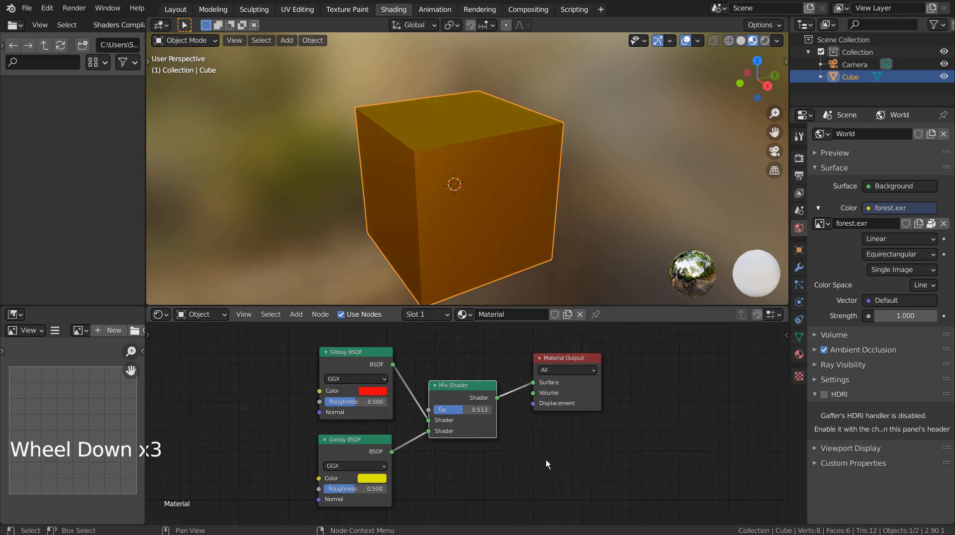
Combine the two Glossy BSDF nodes and the Mix Shader into a node group, leaving out the Material Output
left_click(429, 429)
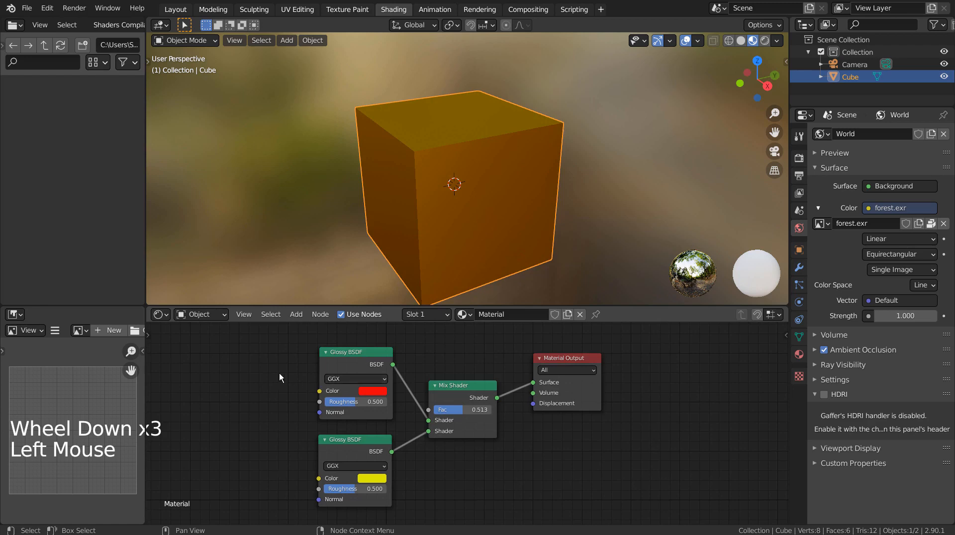
key("b")
left_click_drag(255, 341, 467, 506)
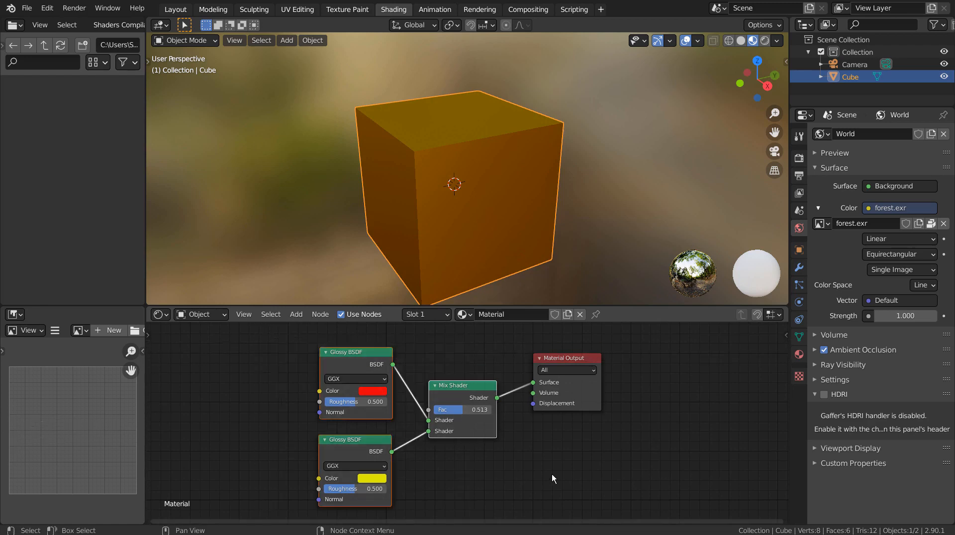
key("ctrl+g")
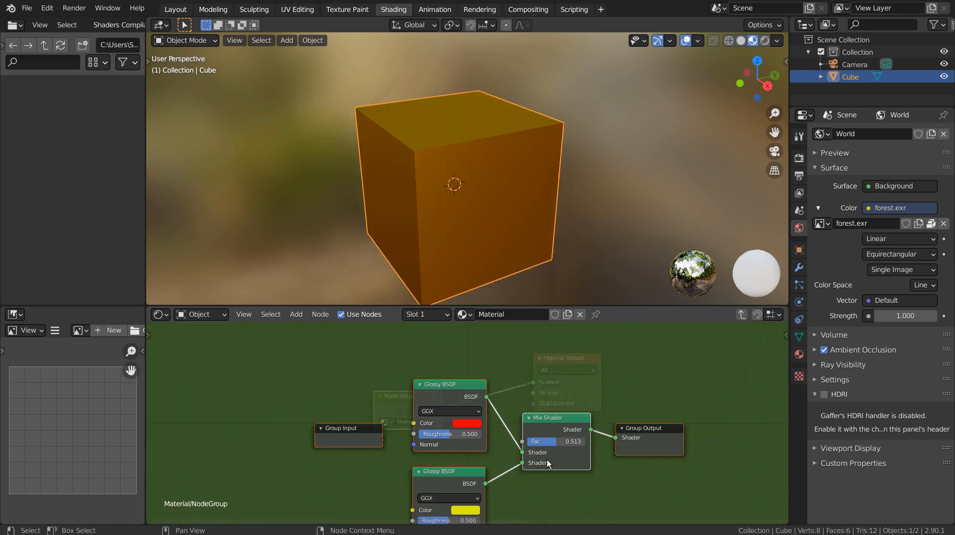
Expose the Mix Shader's Fac through the Group Input and set it to 0.560 on the collapsed node group
left_click_drag(522, 442, 382, 445)
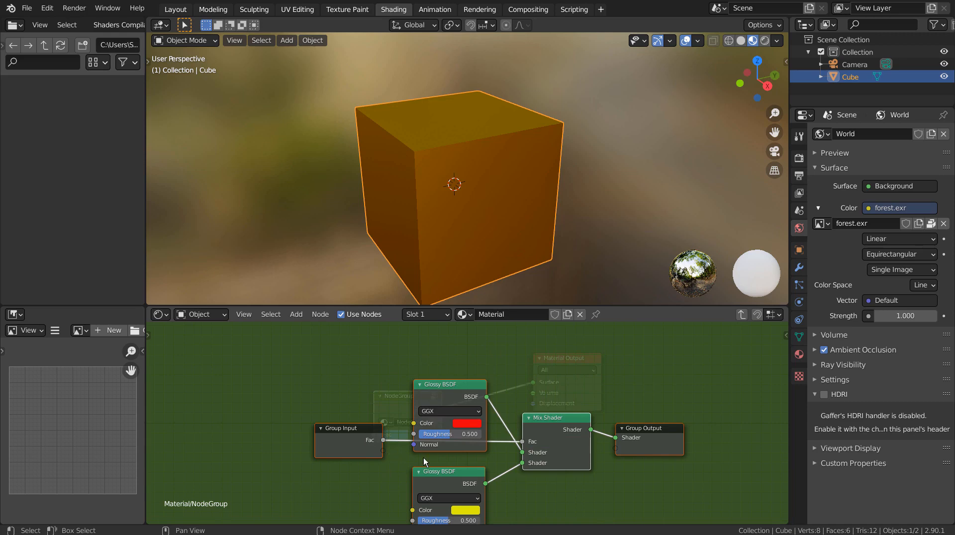
key("Tab")
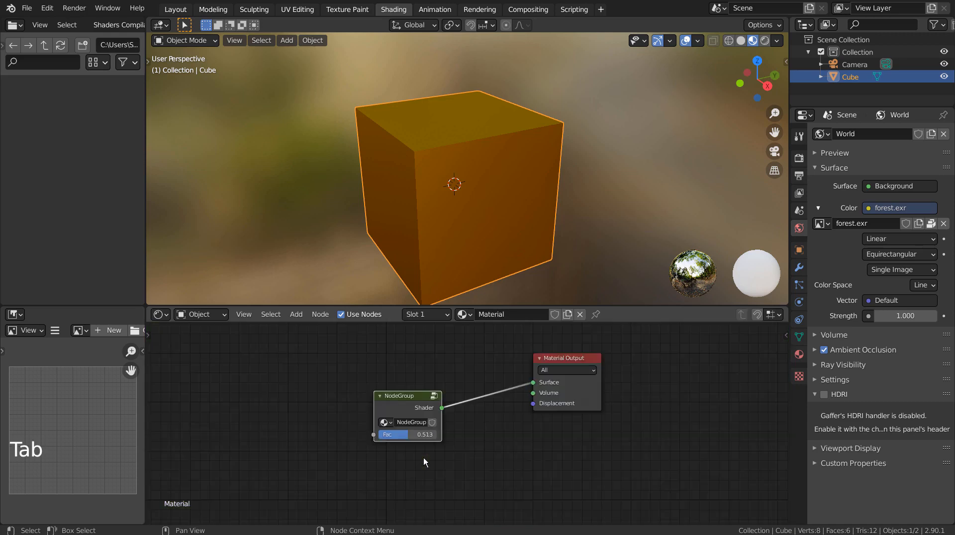
mouse_move(408, 437)
left_mouse_down()
mouse_move(432, 437)
mouse_move(382, 437)
mouse_move(437, 437)
mouse_move(410, 437)
left_mouse_up()
left_click(407, 392)
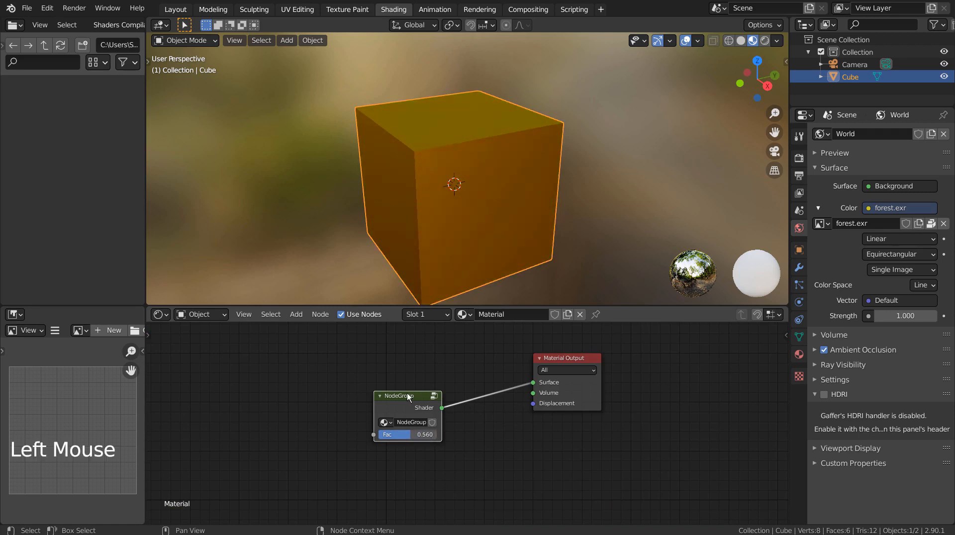
Expose the Color of both Glossy BSDF nodes through the Group Input and return to the main material tree
key("Tab")
scroll(408, 392, "down", 4)
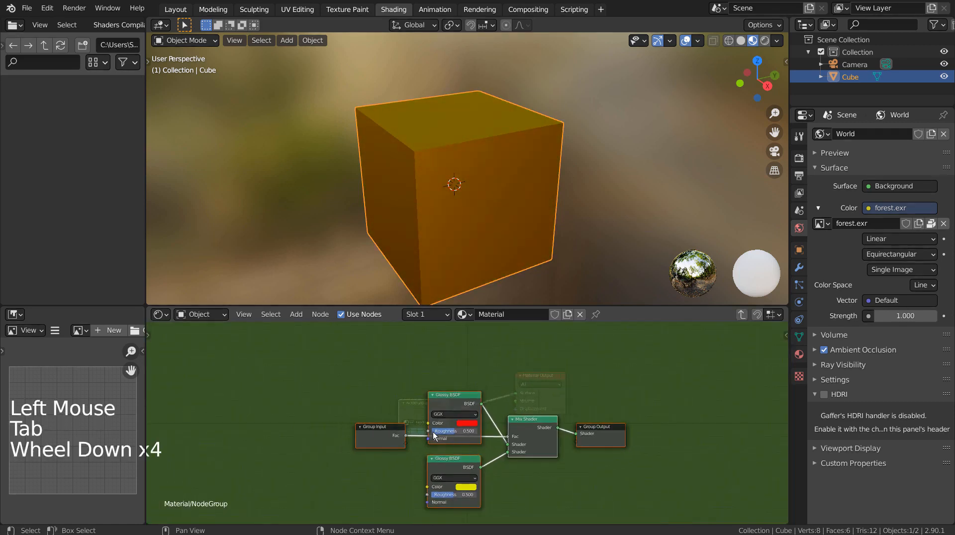
left_click_drag(428, 423, 406, 443)
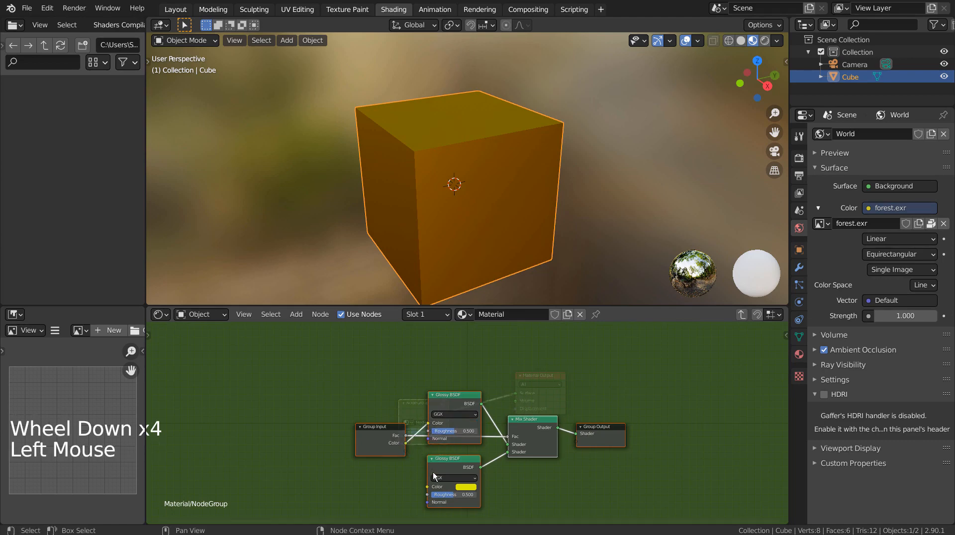
left_click_drag(428, 486, 405, 451)
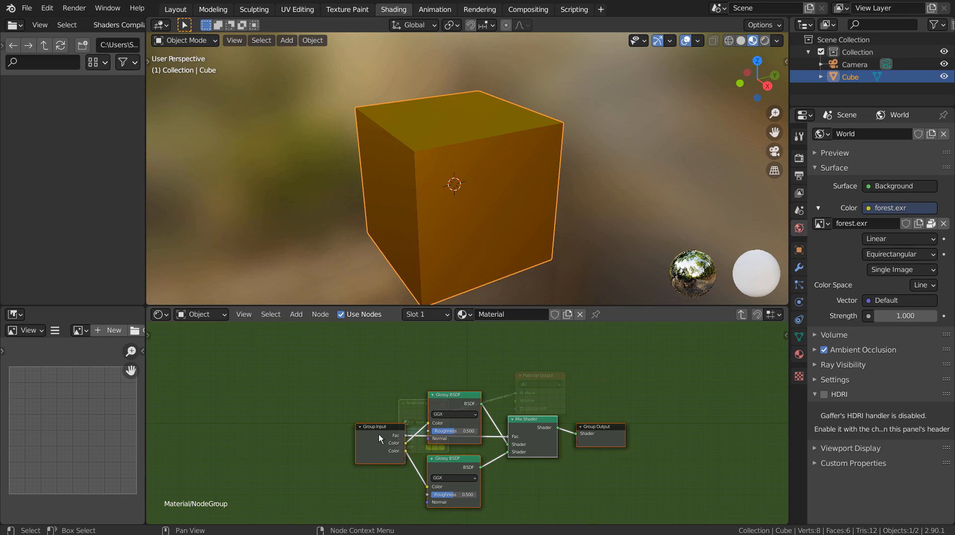
key("Tab")
scroll(454, 443, "up", 5)
scroll(456, 448, "up", 2)
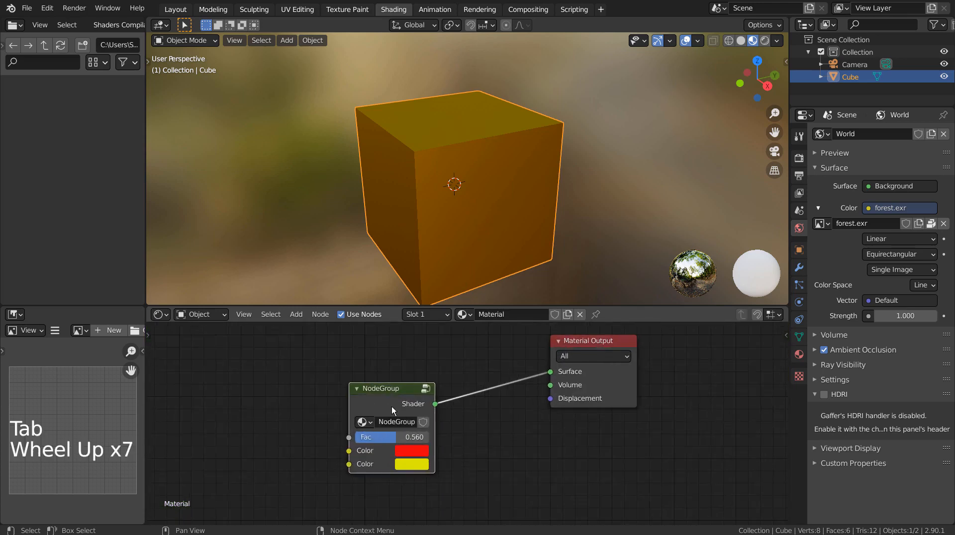
Label the node group "Nice"
right_click(370, 400)
left_click(356, 367)
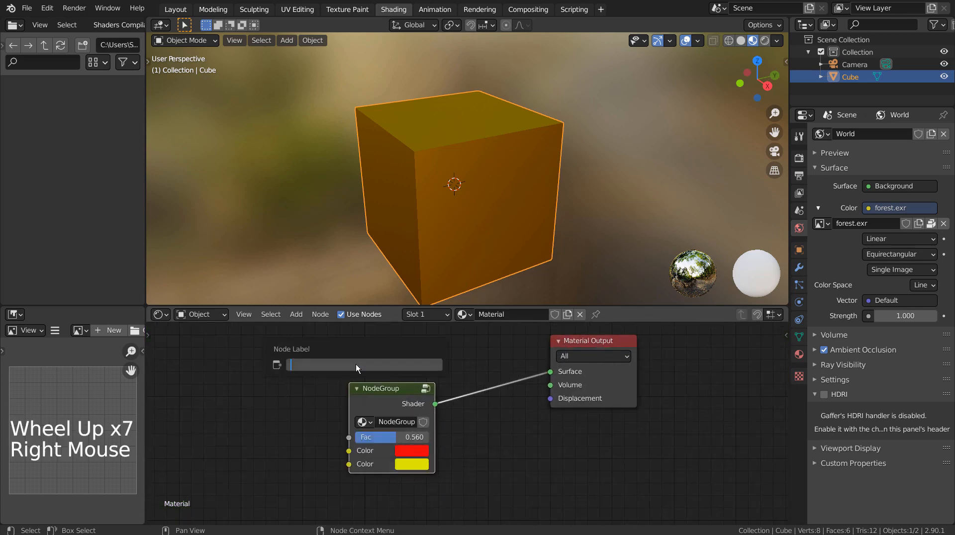
type("Nice")
key("Return")
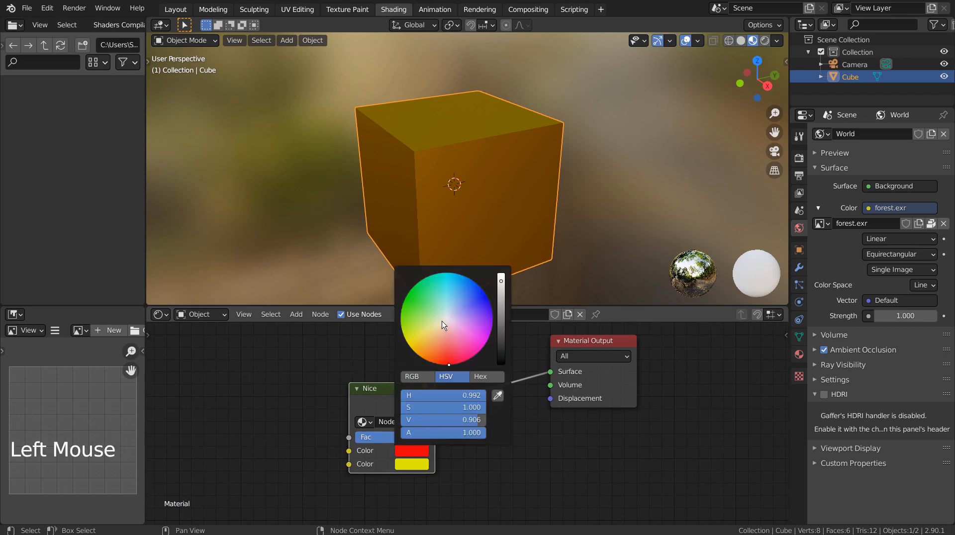
Set the Nice group's first color to magenta, its second color to pale pink and its Fac to 0.613
left_click_drag(473, 327, 489, 339)
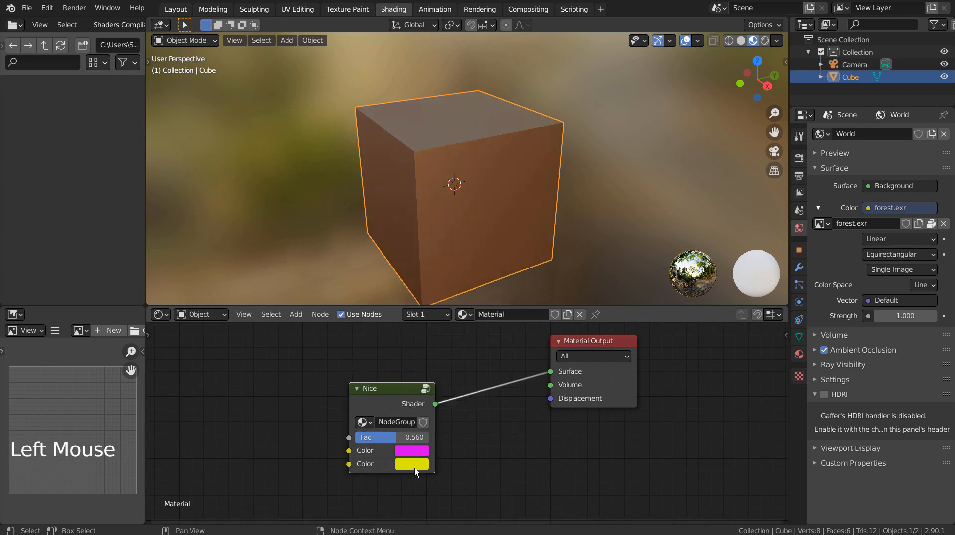
left_click(412, 464)
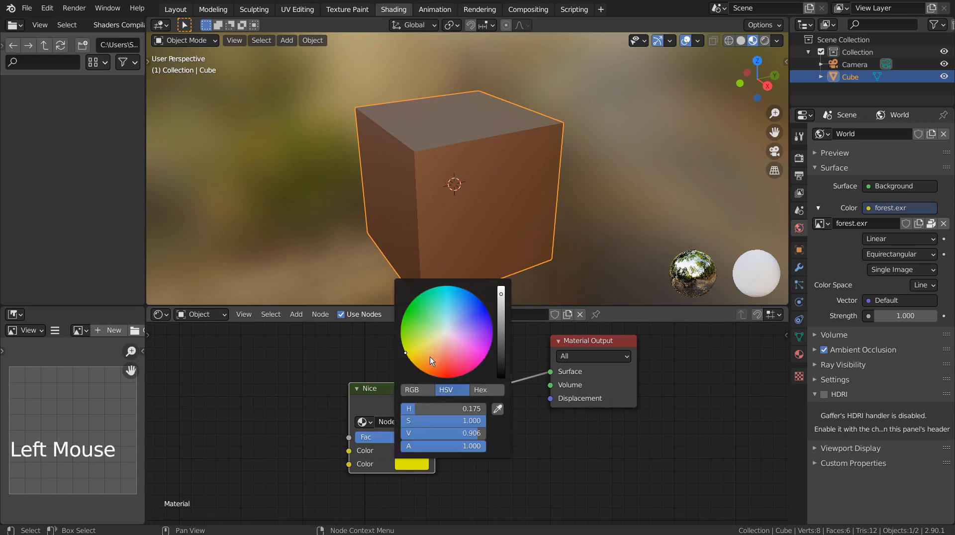
left_click(451, 333)
mouse_move(387, 432)
left_mouse_down()
mouse_move(419, 433)
mouse_move(345, 433)
mouse_move(427, 432)
mouse_move(356, 433)
mouse_move(428, 432)
mouse_move(401, 432)
left_mouse_up()
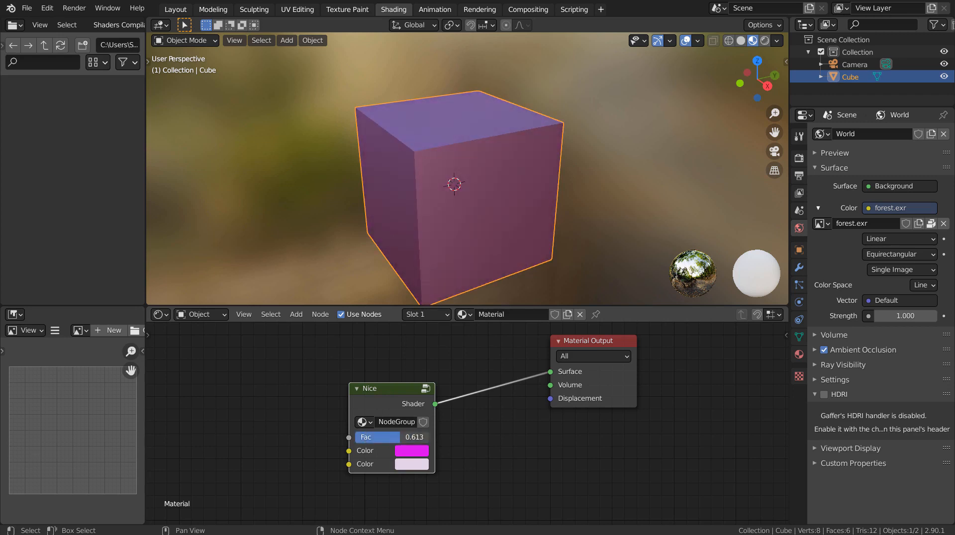
Enter the Nice group and examine its internal nodes in the maximized node editor, along with the available Node Wrangler commands
key("Tab")
scroll(565, 469, "down", 6)
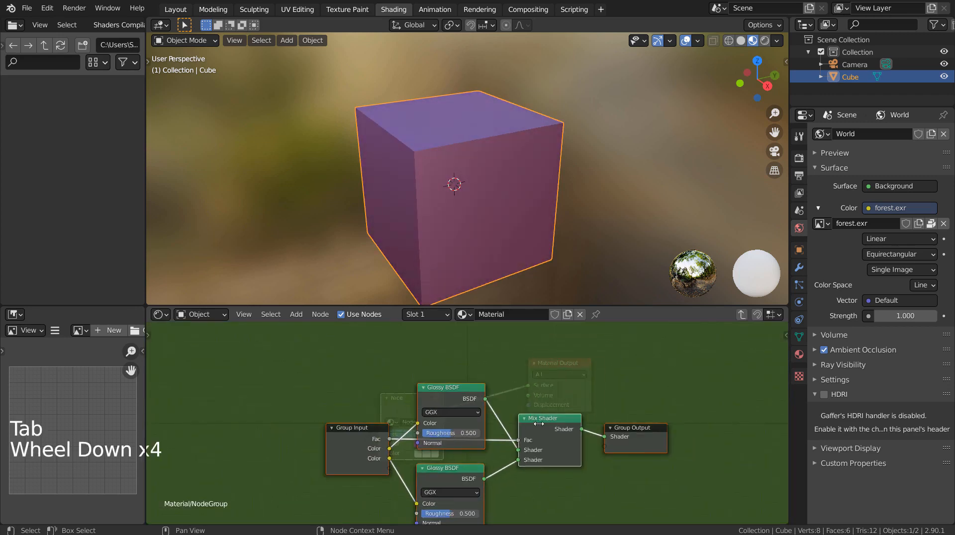
middle_click_drag(566, 469, 548, 447, "shift")
scroll(533, 459, "up", 5)
key("ctrl+space")
scroll(495, 395, "down", 7)
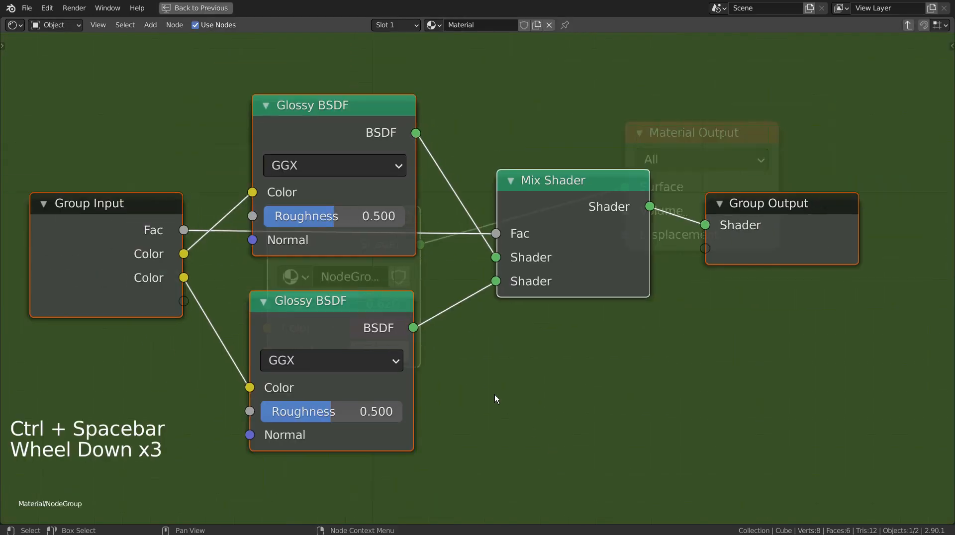
key("Tab")
key("Tab")
scroll(539, 314, "down", 3)
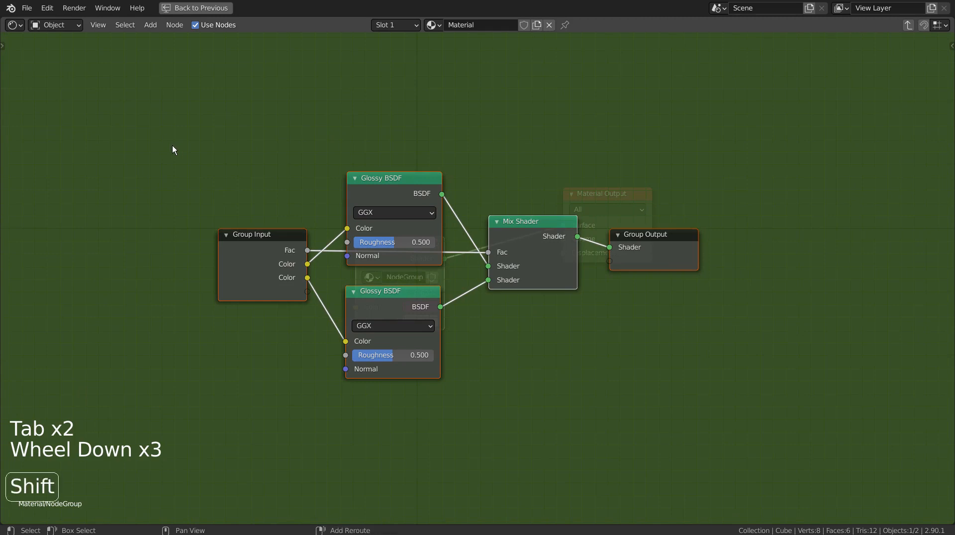
key("shift+w")
mouse_move(172, 146)
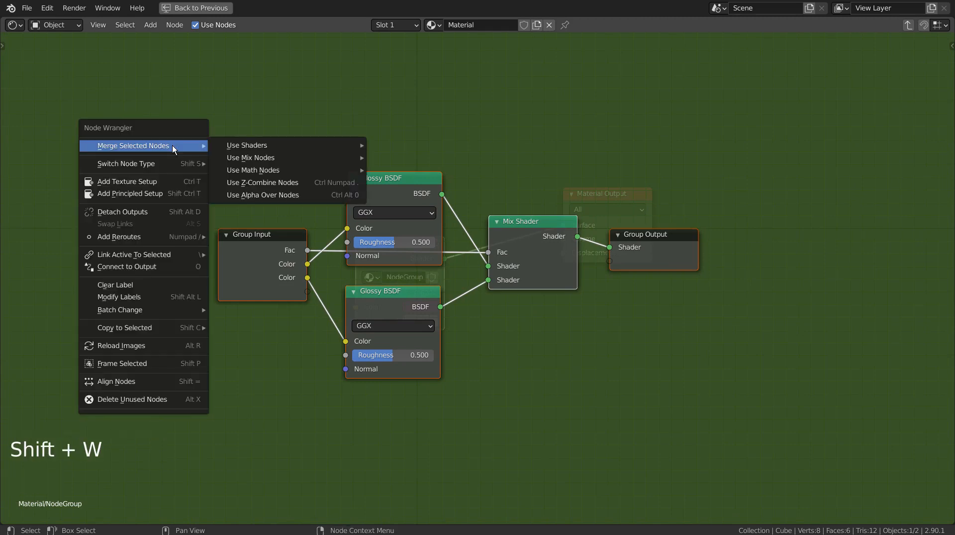
left_click(228, 128)
Delete the group's Group Input, Glossy BSDF and Mix Shader nodes, and delete the Nice group from the main material tree
key("b")
left_click_drag(228, 103, 532, 410)
key("x")
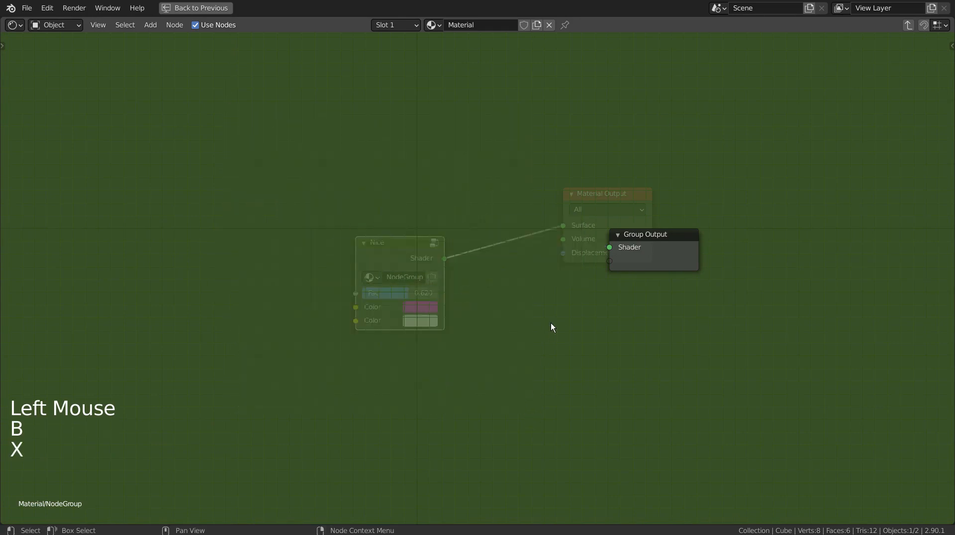
key("Tab")
key("x")
Add a Glossy BSDF node well before the Material Output and place a duplicate of it directly below
key("shift+a")
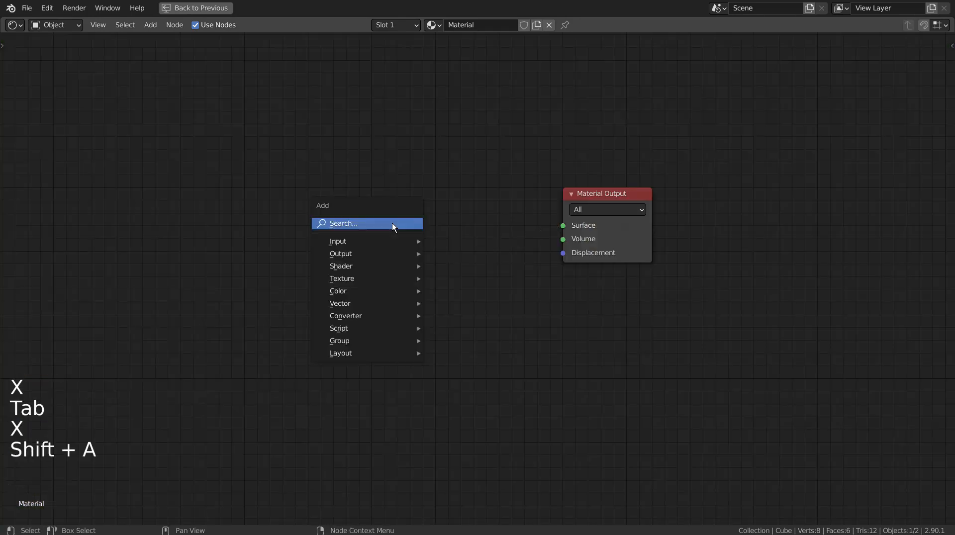
left_click(392, 223)
type("gl")
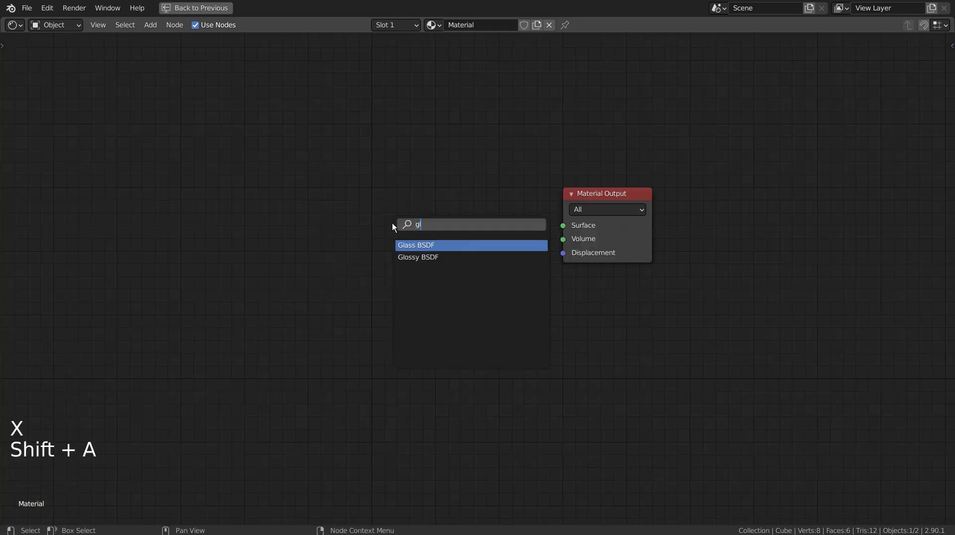
key("Down")
key("Return")
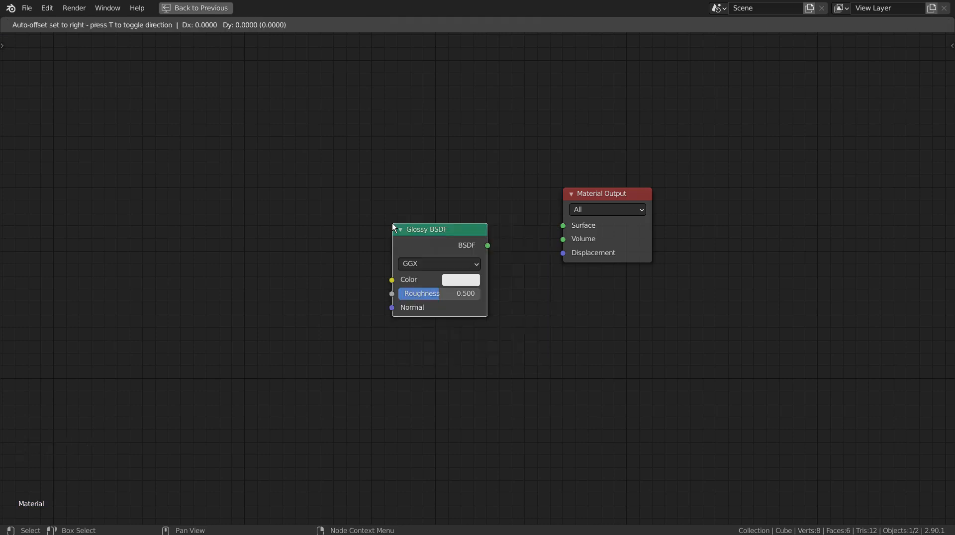
left_click(301, 184)
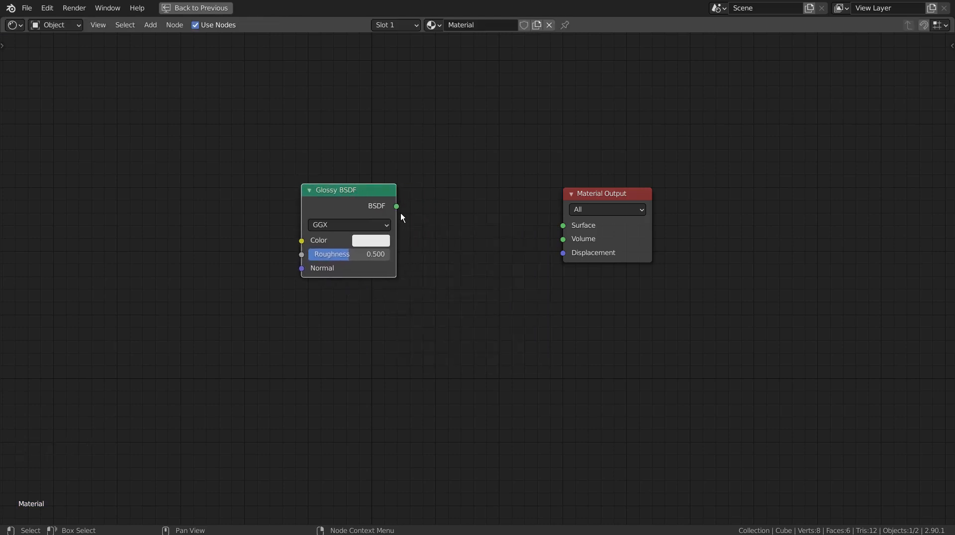
left_click(374, 207)
left_click_drag(374, 206, 277, 201)
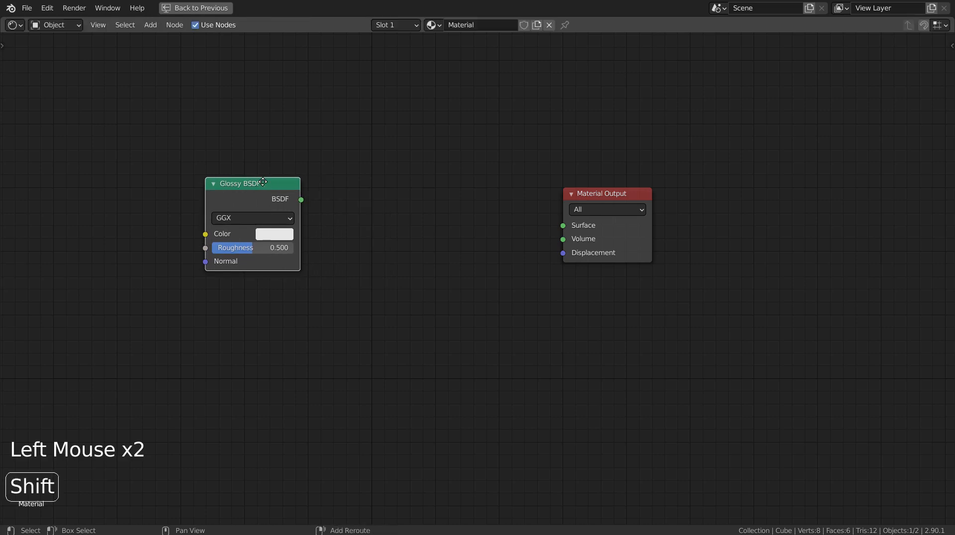
key("shift+d")
left_click(267, 318)
Merge the two Glossy BSDF nodes with an Add Shader, and undo the merge
left_click(371, 228, "shift")
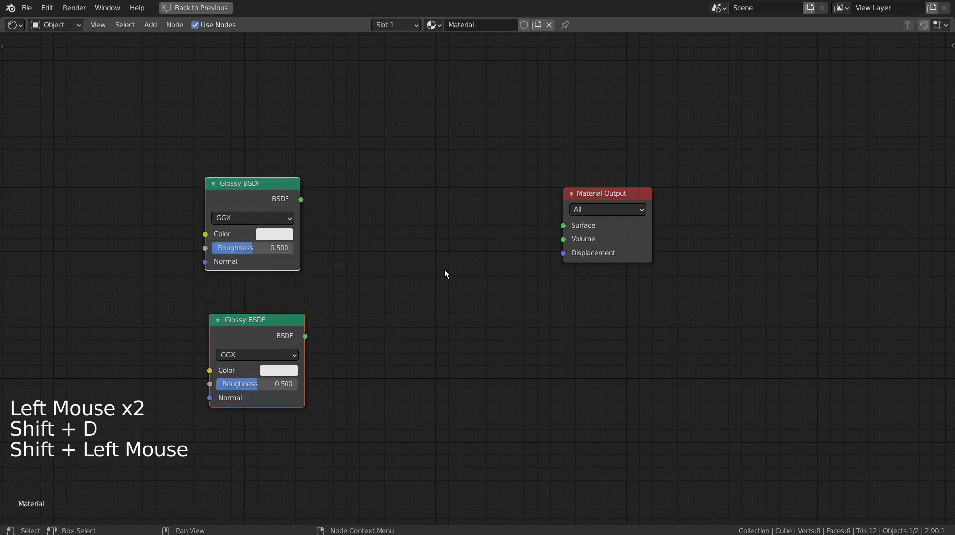
key("shift+w")
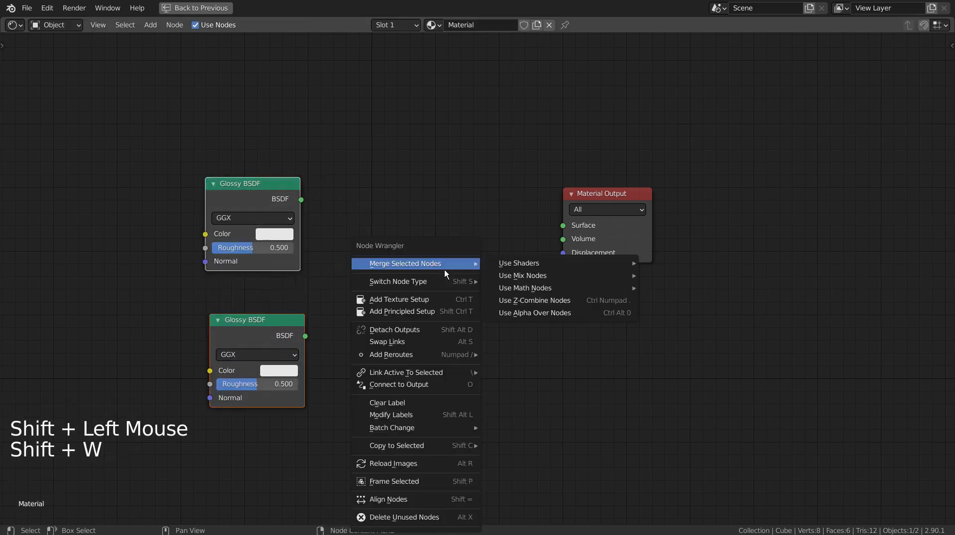
mouse_move(507, 275)
mouse_move(538, 263)
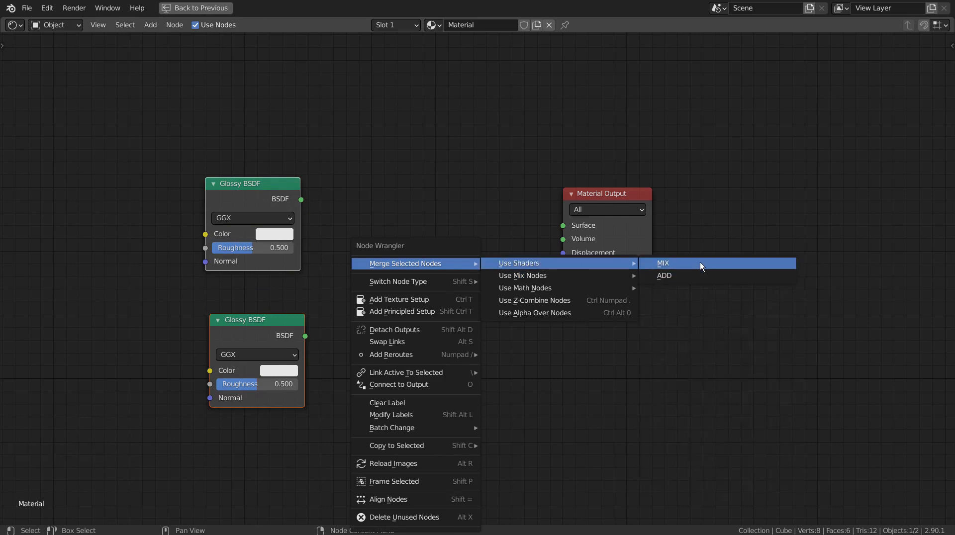
left_click(700, 275)
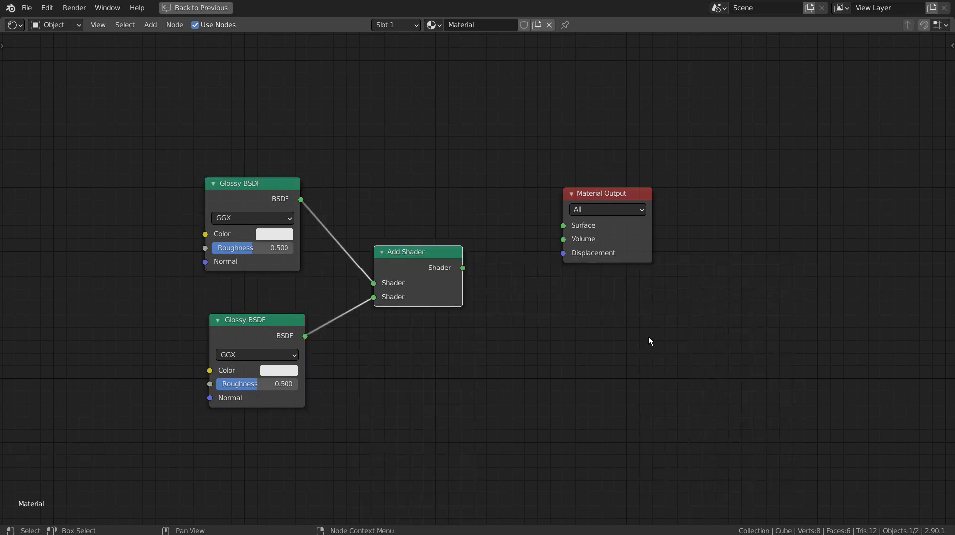
key("ctrl+z")
Merge the two Glossy BSDF nodes with a Mix Shader, and undo the merge
key("shift+w")
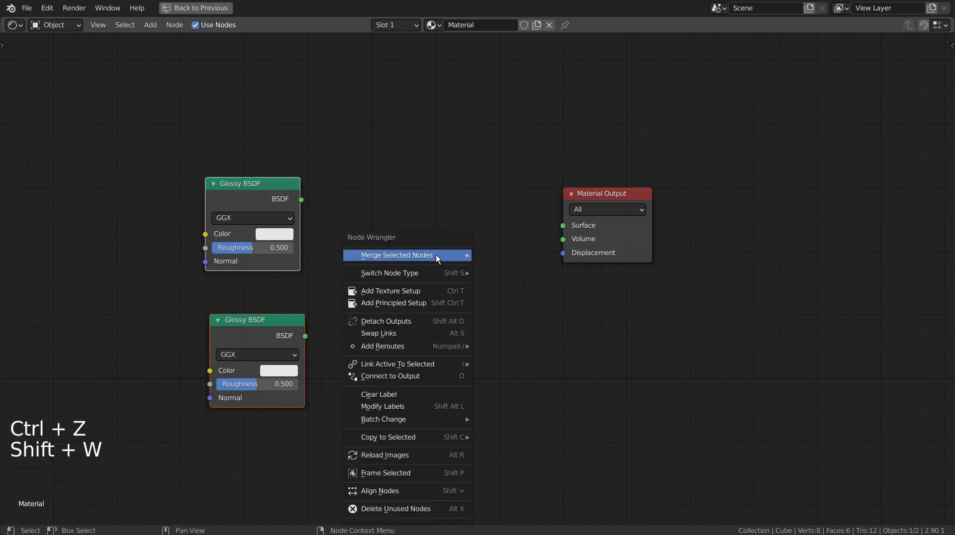
mouse_move(435, 255)
mouse_move(506, 255)
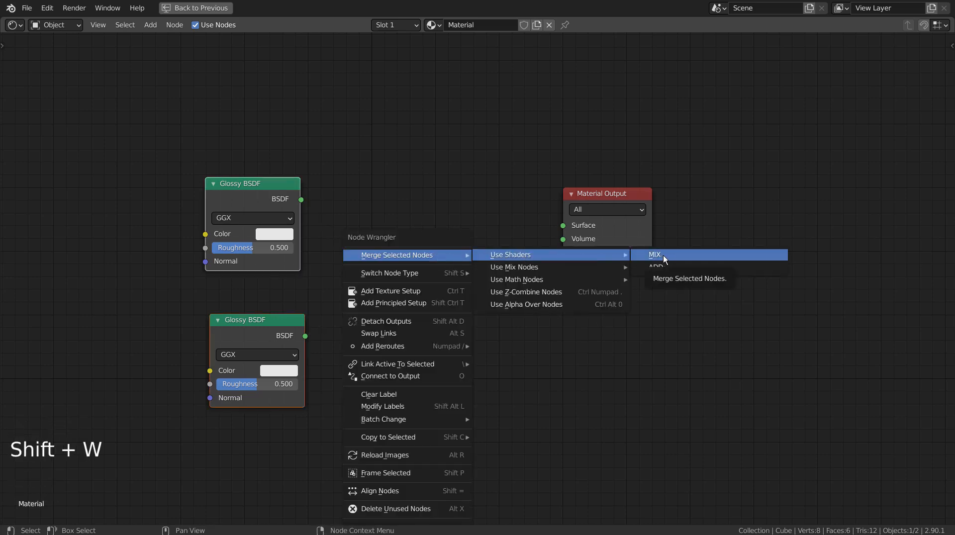
left_click(661, 255)
key("ctrl+z")
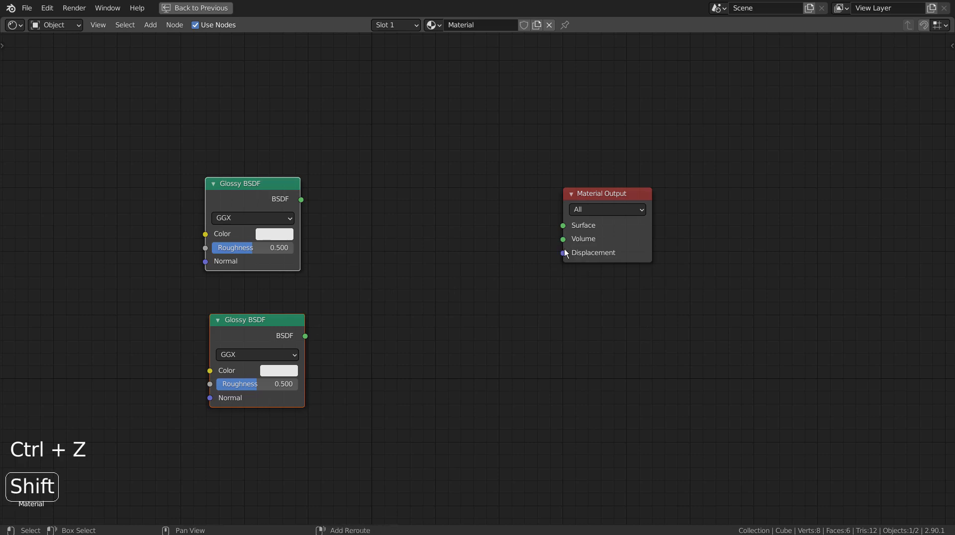
Merge the two Glossy BSDF nodes through a color mix node set to Multiply
key("shift+w")
mouse_move(544, 244)
mouse_move(648, 256)
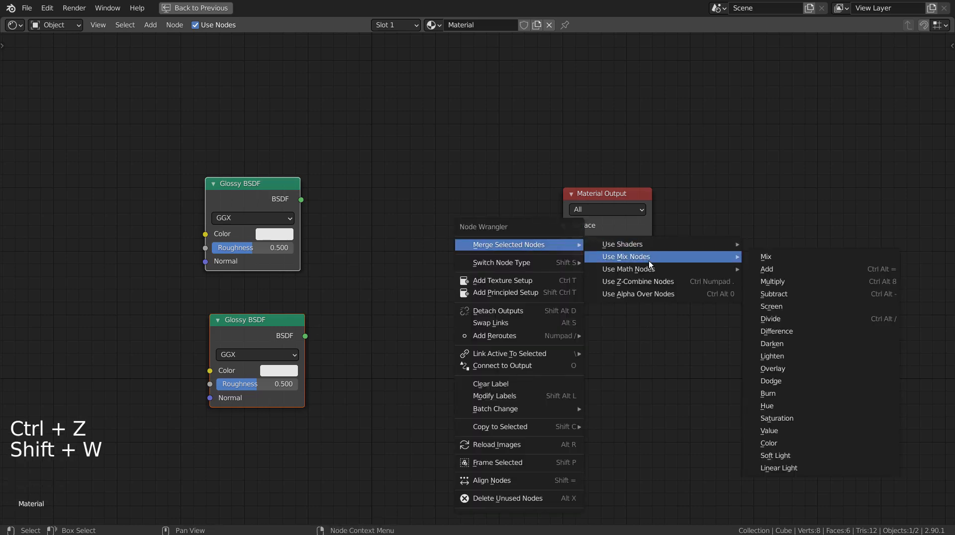
left_click(810, 284)
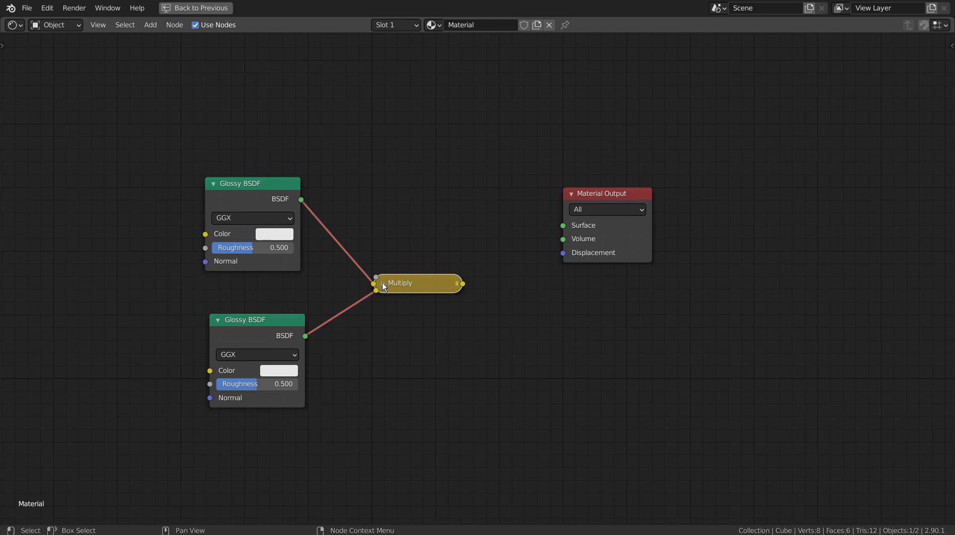
Expand and raise the collapsed Multiply node beside the Glossy BSDF nodes, and delete it
scroll(382, 282, "up", 6)
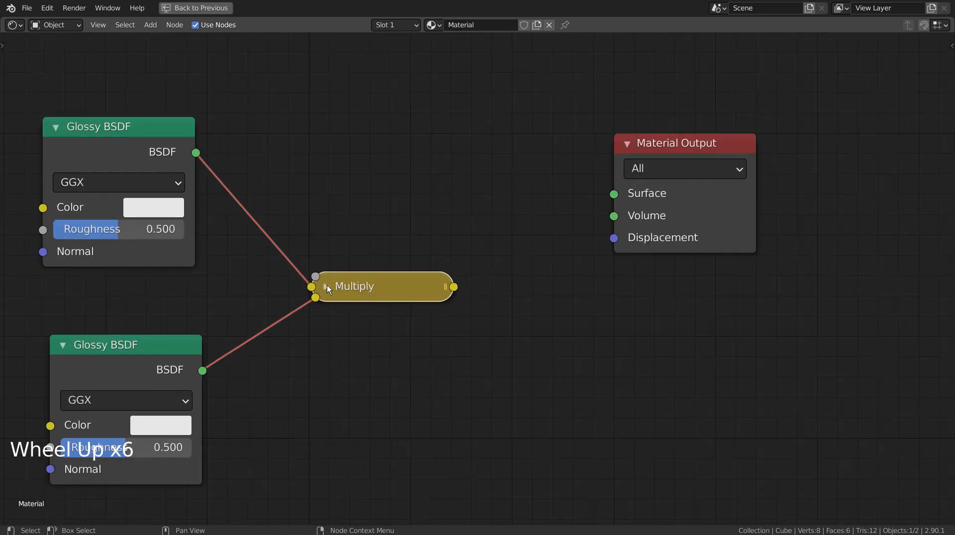
left_click(326, 286)
scroll(451, 339, "down", 7)
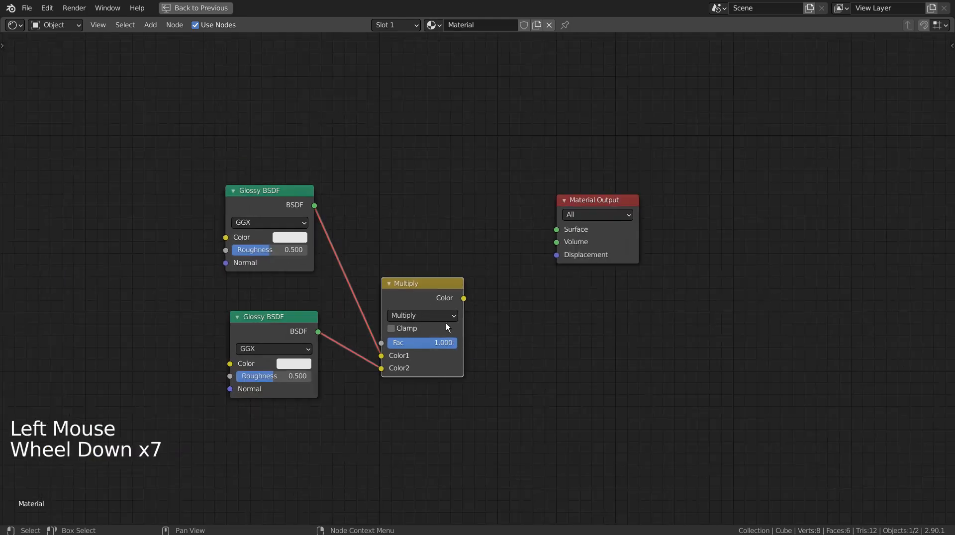
left_click_drag(419, 287, 431, 231)
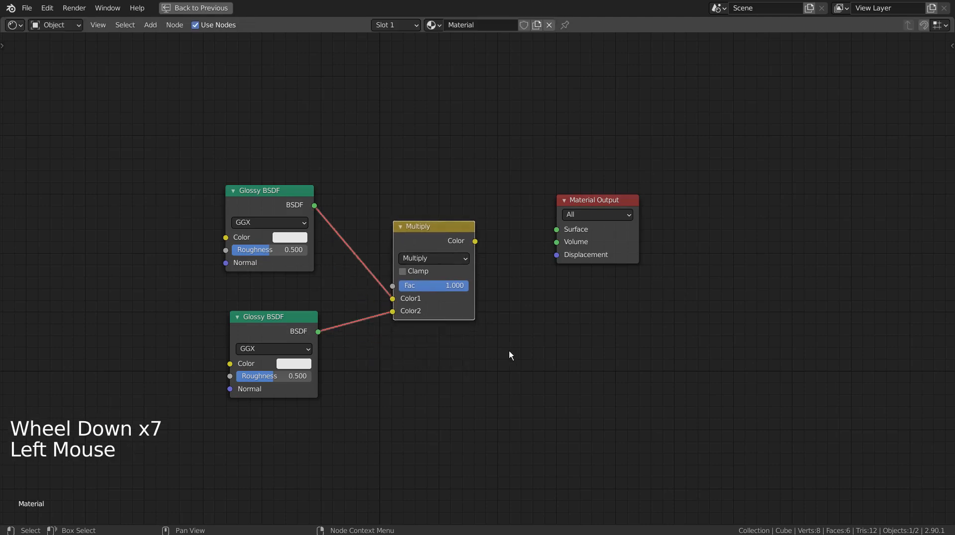
key("x")
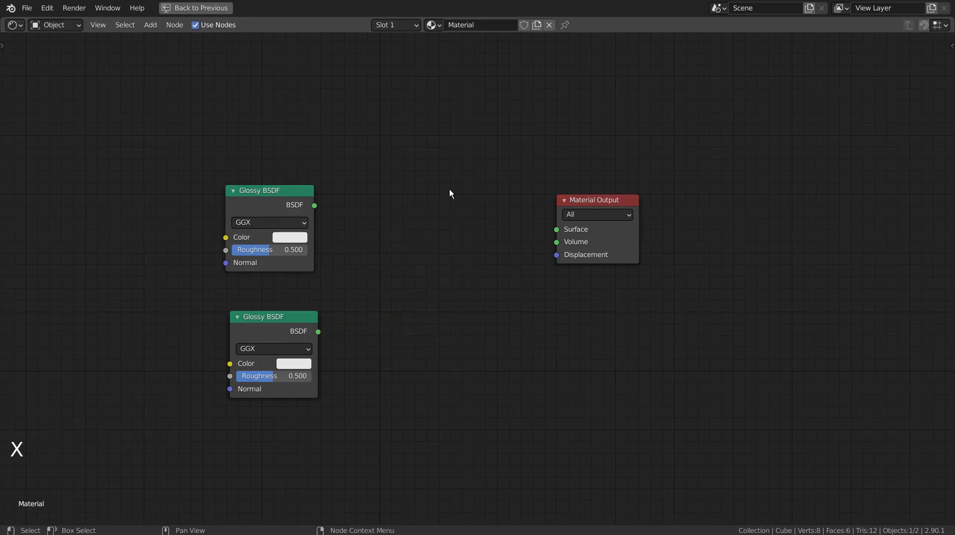
Move the upper Glossy BSDF down beside the other one and align both nodes in a horizontal row
key("shift+w")
mouse_move(450, 212)
left_click(304, 186)
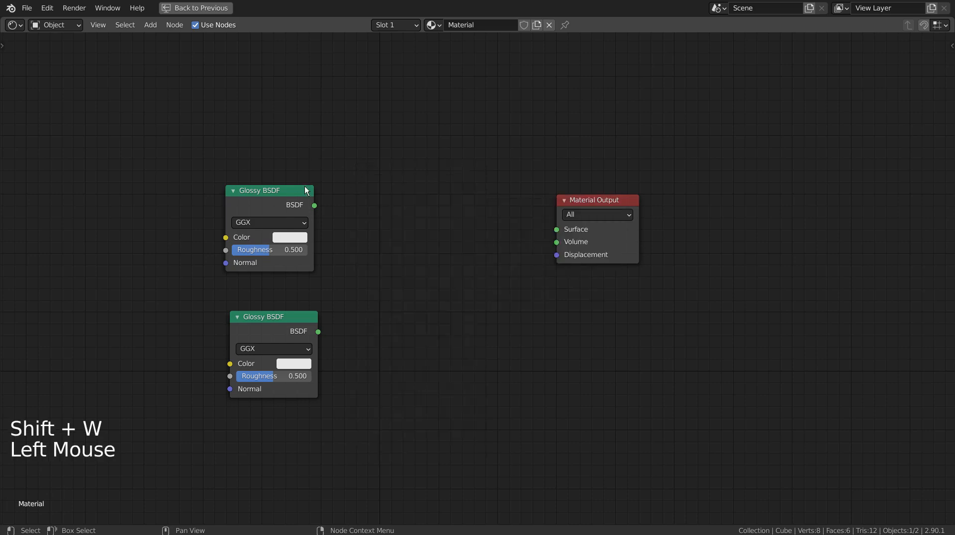
left_click_drag(301, 193, 206, 287)
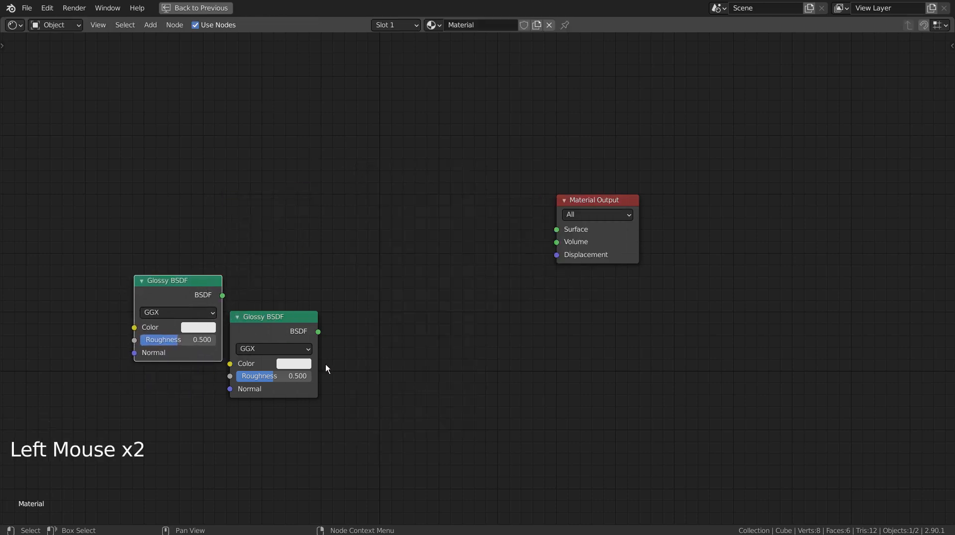
left_click(296, 371)
key("shift+w")
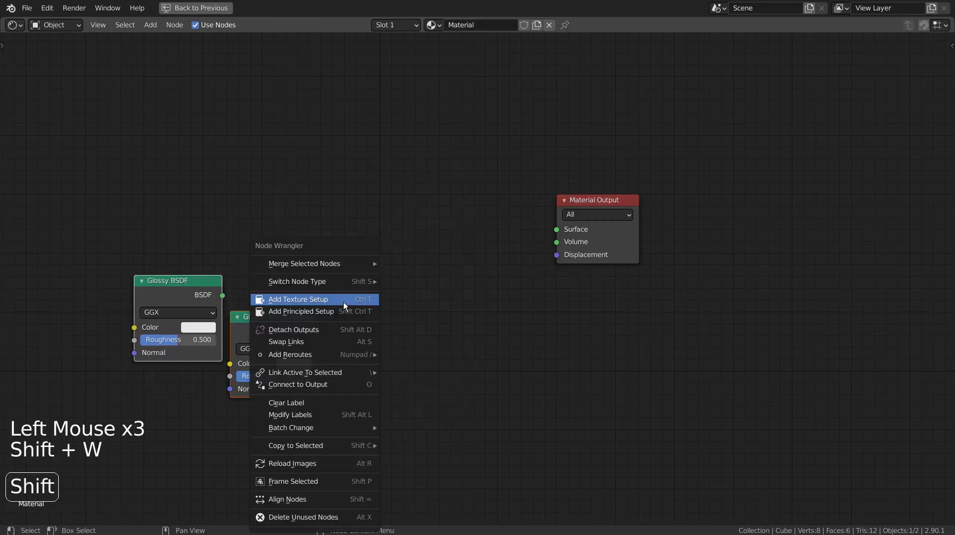
left_click(338, 496)
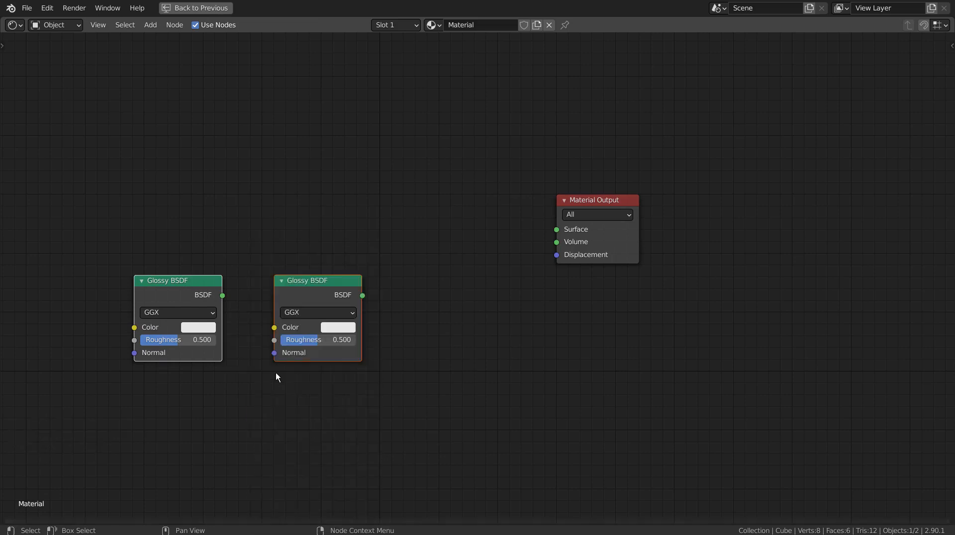
Stagger the two Glossy BSDF nodes vertically, align them in a column, and move the pair up closer to the Material Output
left_click_drag(295, 278, 235, 361)
left_click(324, 262)
left_click(178, 291, "shift")
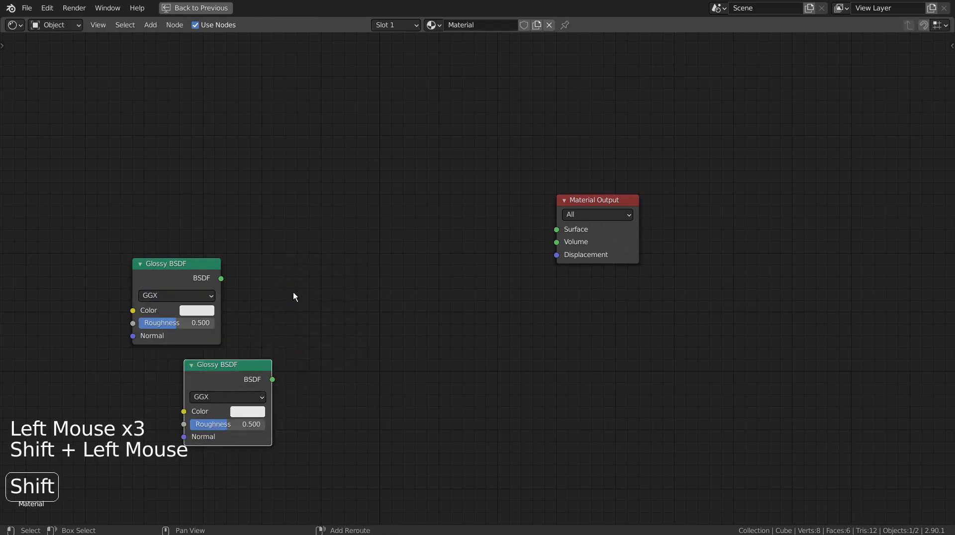
left_click(181, 285, "shift")
key("shift+w")
left_click(292, 303)
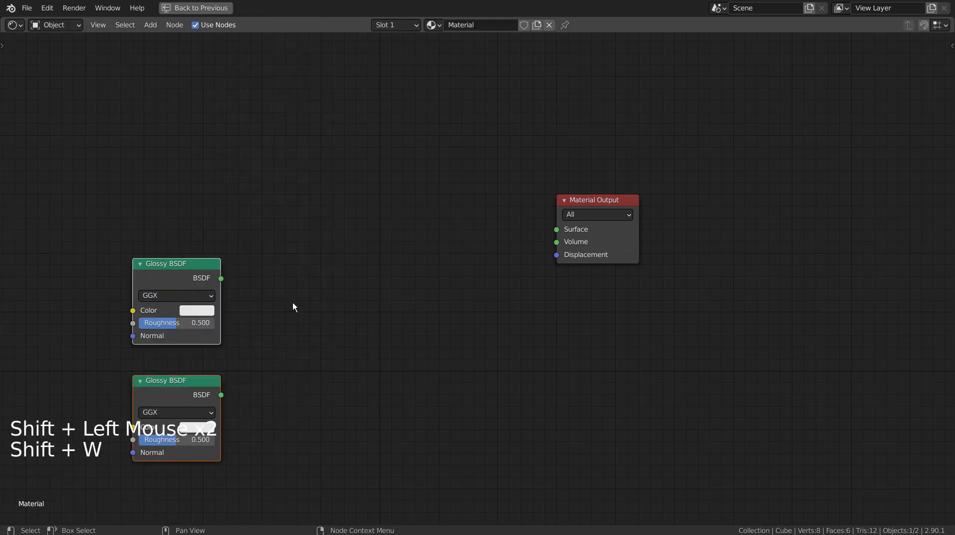
left_click_drag(187, 273, 292, 160)
left_click(372, 235)
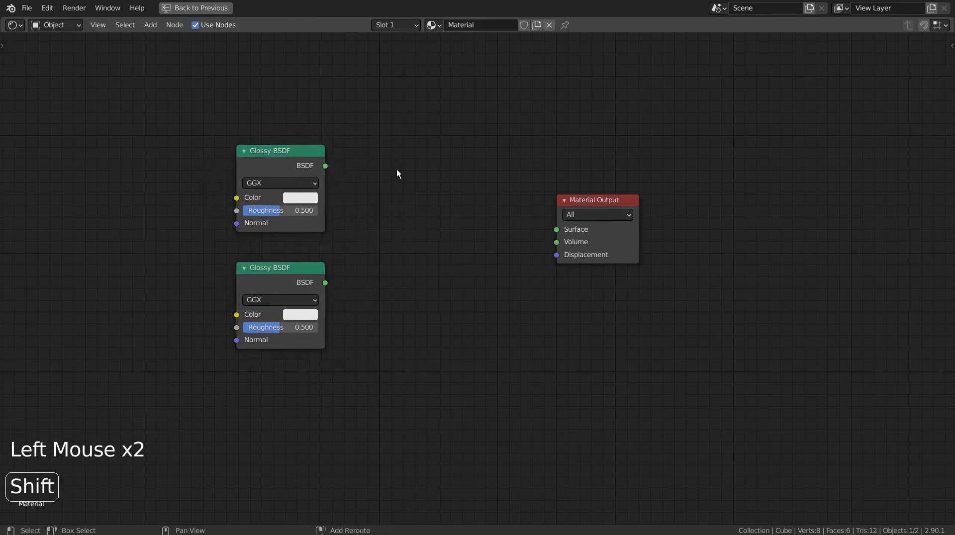
Try to add a Principled texture setup to the upper Glossy BSDF with the Asphalt14 col, disp, nrm and rgh images from the textures folder
key("shift+w")
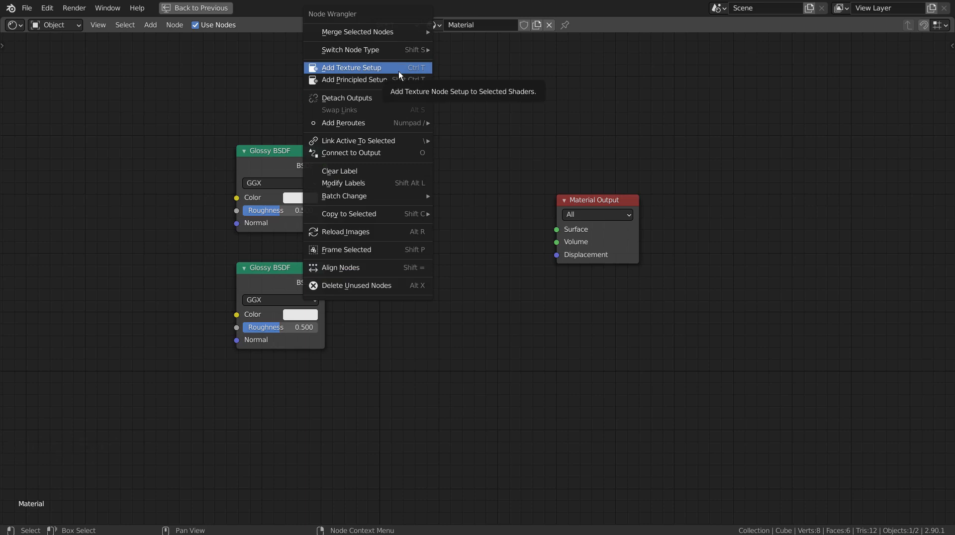
left_click(273, 154)
key("shift+w")
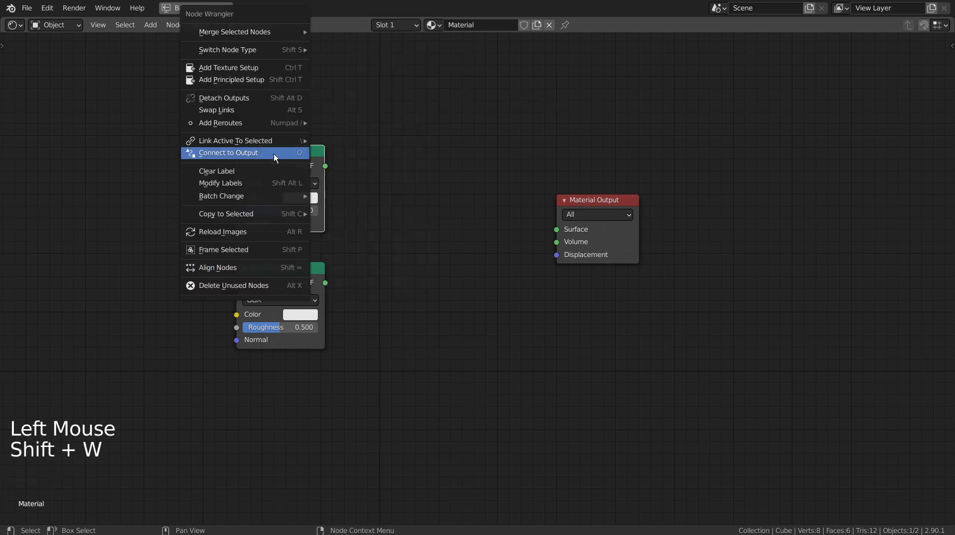
left_click(285, 80)
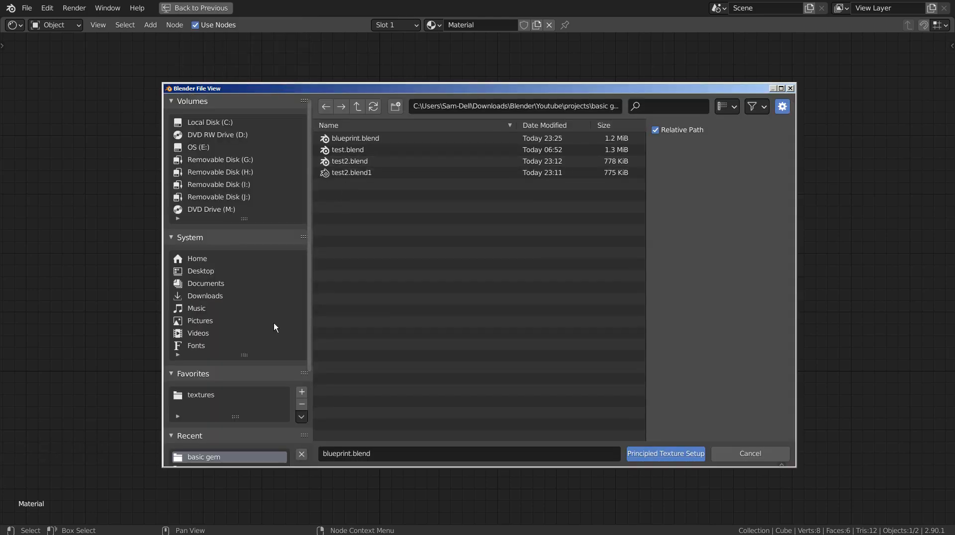
left_click(230, 398)
left_click(365, 138)
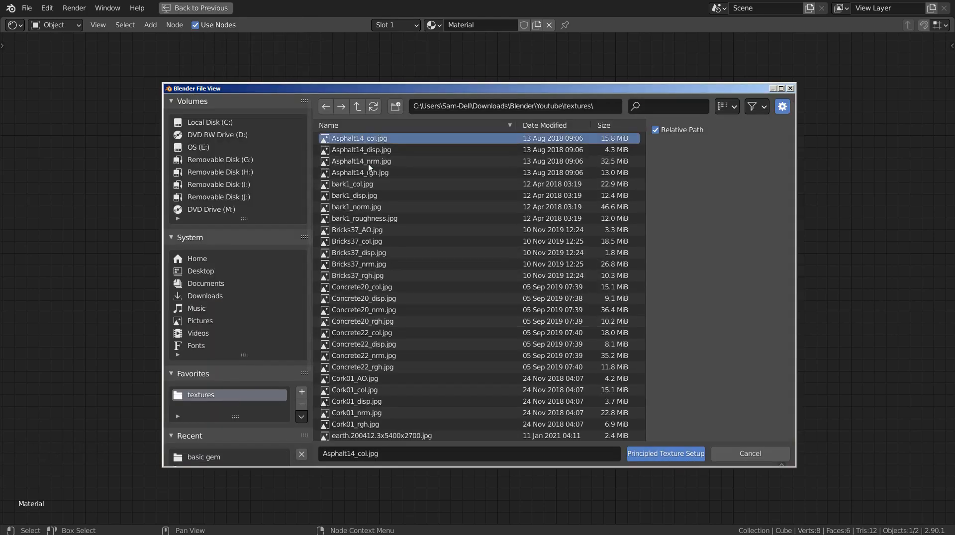
left_click(375, 173, "shift")
left_click(681, 457)
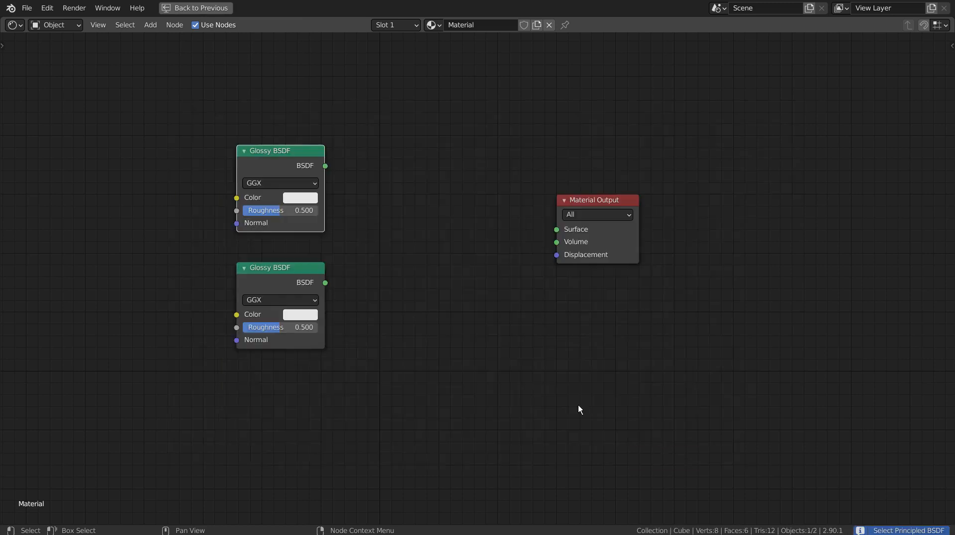
Delete the upper Glossy BSDF node
middle_click_drag(426, 342, 684, 362, "shift")
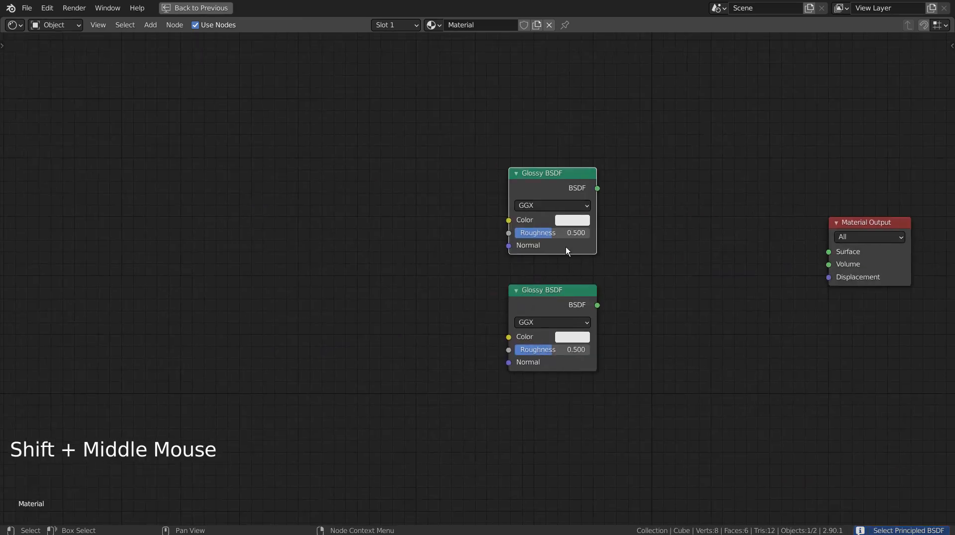
left_click(580, 190)
key("x")
left_click(558, 174)
Add a Principled BSDF node and connect its BSDF output to the Material Output's Surface input
key("shift+a")
left_click(557, 174)
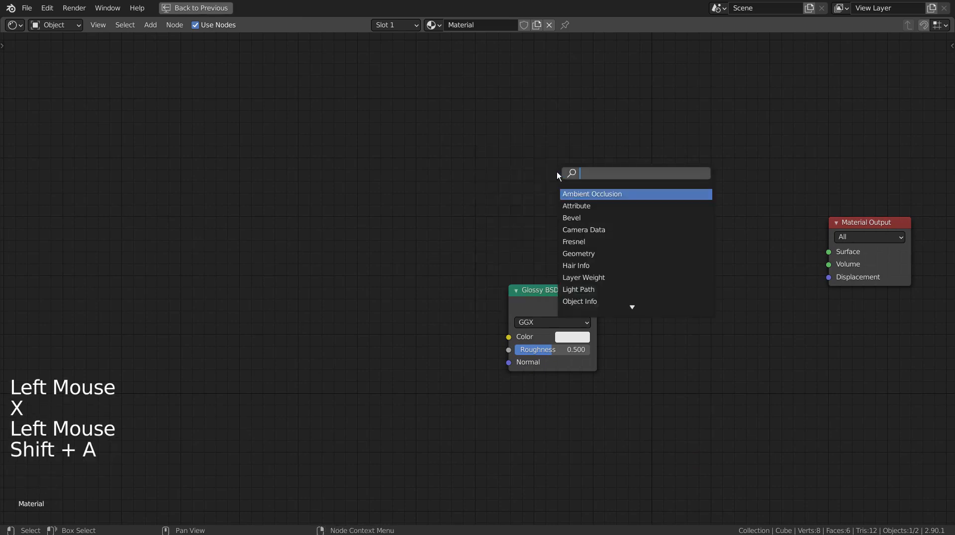
type("bdsf")
key("BackSpace")
key("BackSpace")
key("BackSpace")
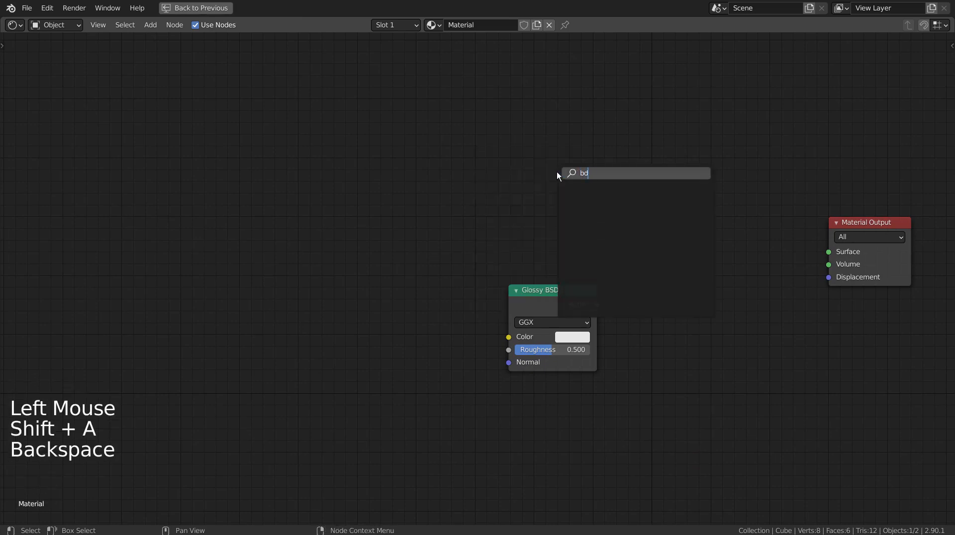
type("sdf")
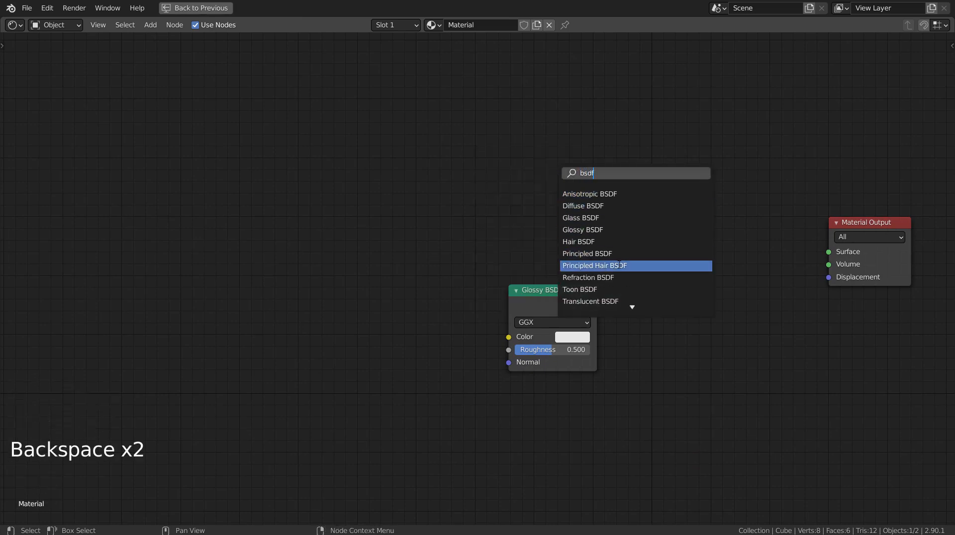
left_click(617, 255)
left_click(450, 232)
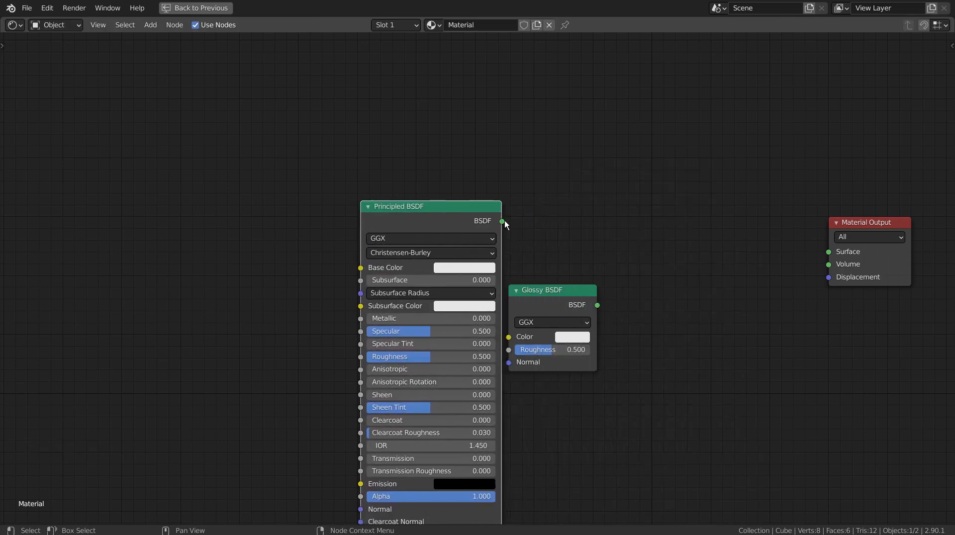
left_click_drag(504, 221, 823, 251)
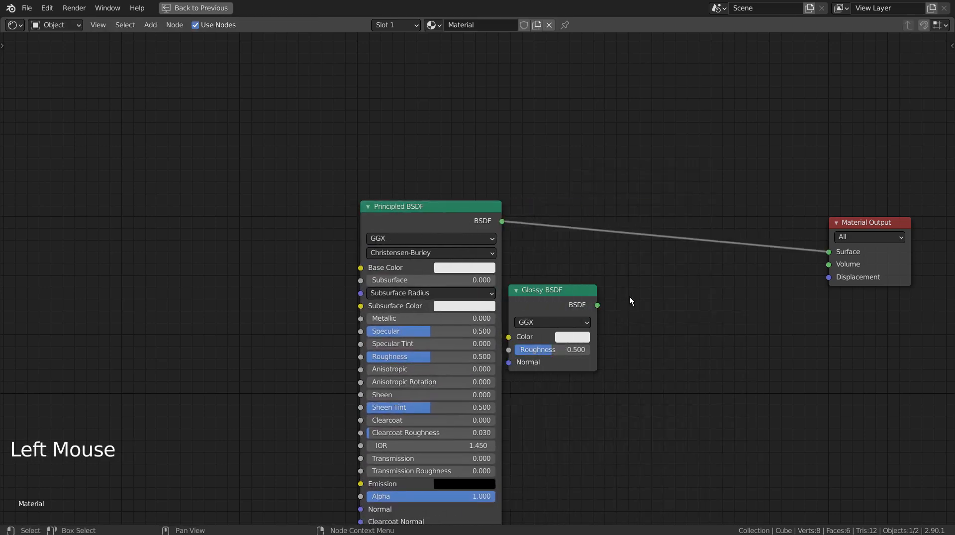
Delete the remaining Glossy BSDF and move the Principled BSDF closer to the Material Output
left_click(545, 288)
key("x")
left_click_drag(479, 220, 656, 204)
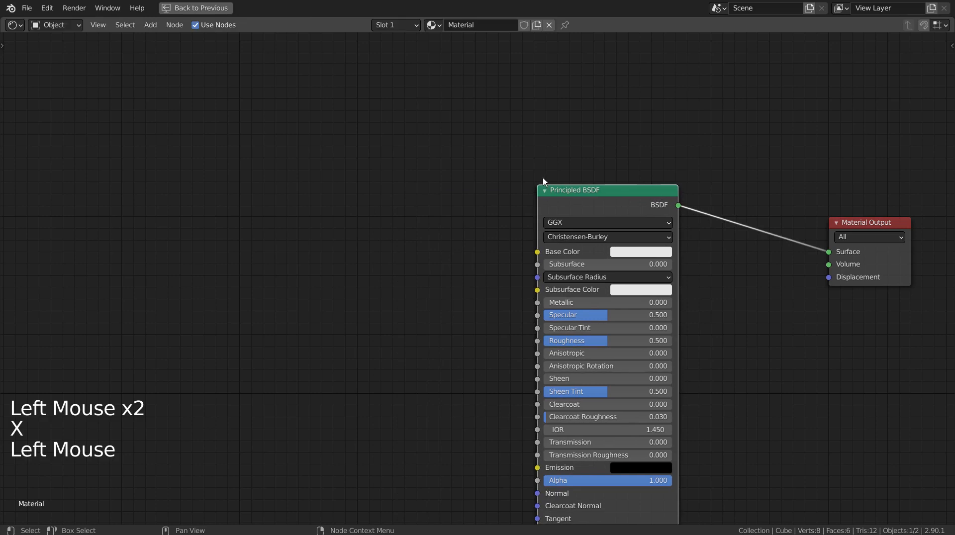
Add a Principled texture setup to the Principled BSDF using Asphalt14_col.jpg, Asphalt14_disp.jpg, Asphalt14_nrm.jpg and Asphalt14_rgh.jpg from the textures folder
left_click(575, 205)
key("shift+w")
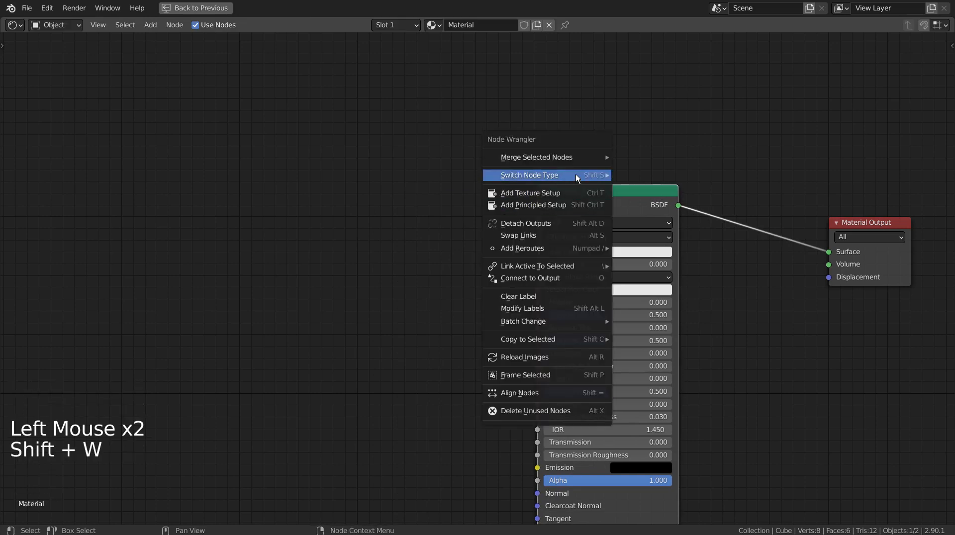
left_click(575, 207)
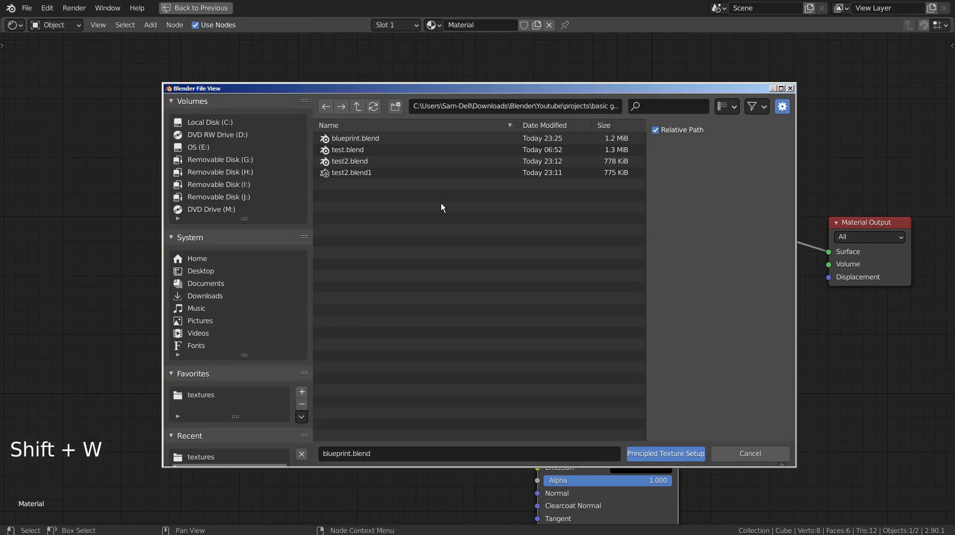
left_click(201, 395)
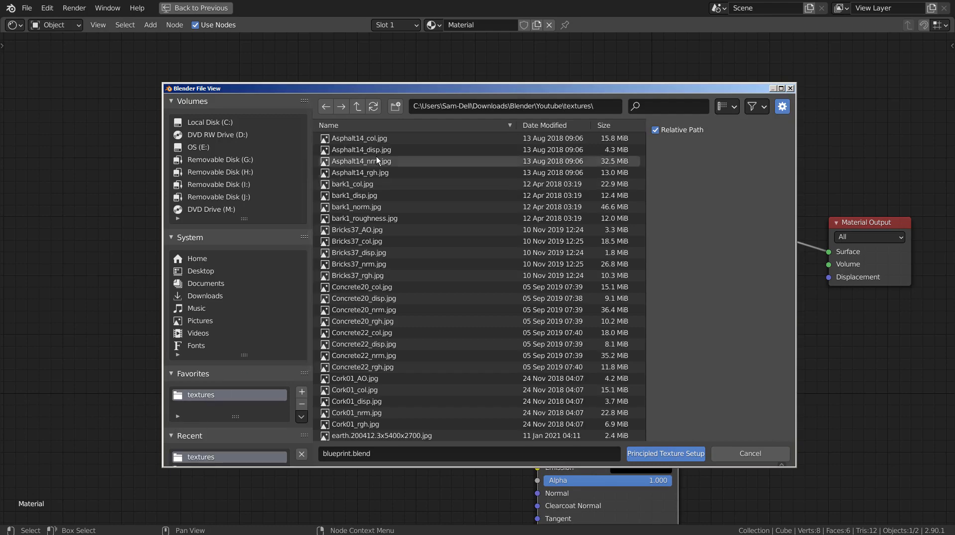
left_click(368, 138)
left_click(385, 172, "shift")
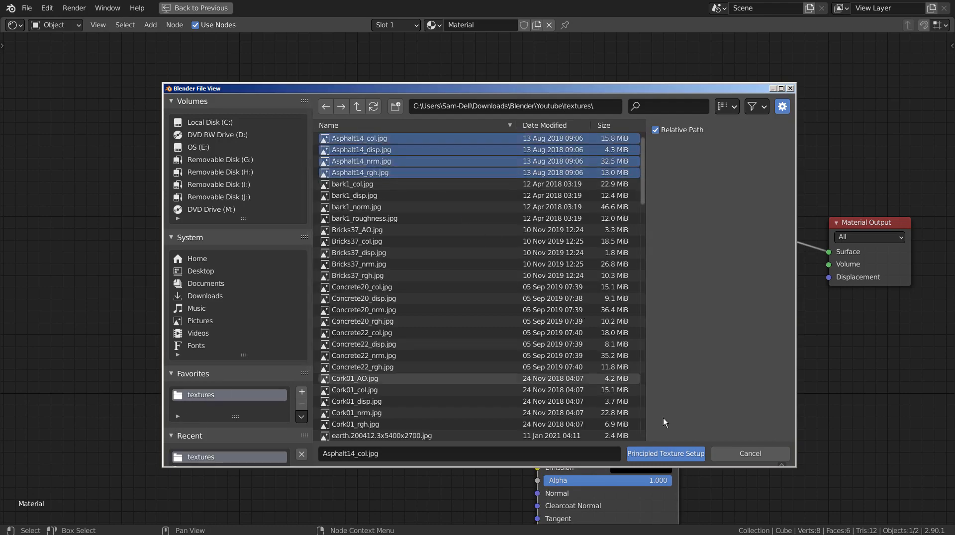
left_click(674, 453)
Move the added texture setup nodes down so the Displacement node sits clear of the Principled BSDF
scroll(479, 338, "down", 9)
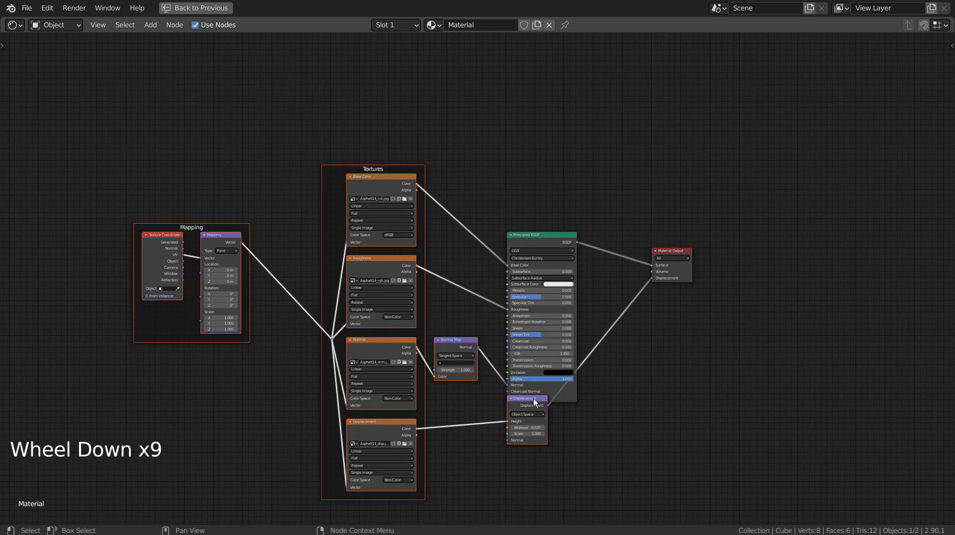
left_click_drag(531, 398, 544, 440)
key("x")
left_click(546, 443)
Delete the cube in the 3D viewport and add a Brilliant Diamond mesh in its place
key("ctrl+space")
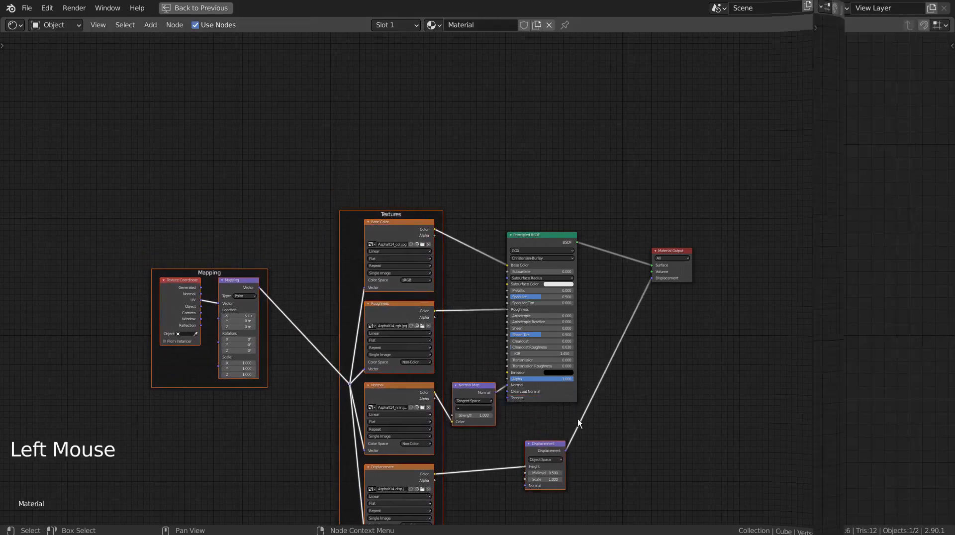
left_click(449, 157)
key("x")
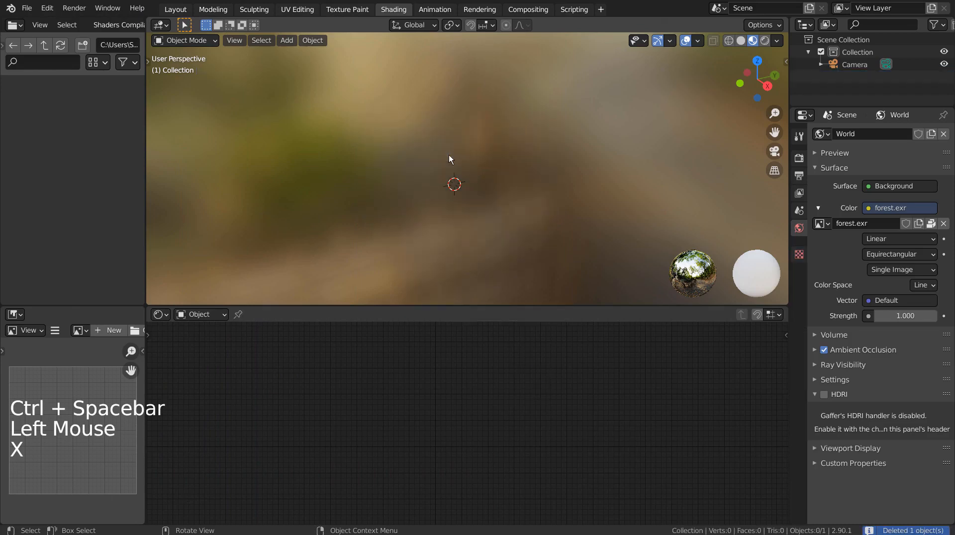
key("shift+a")
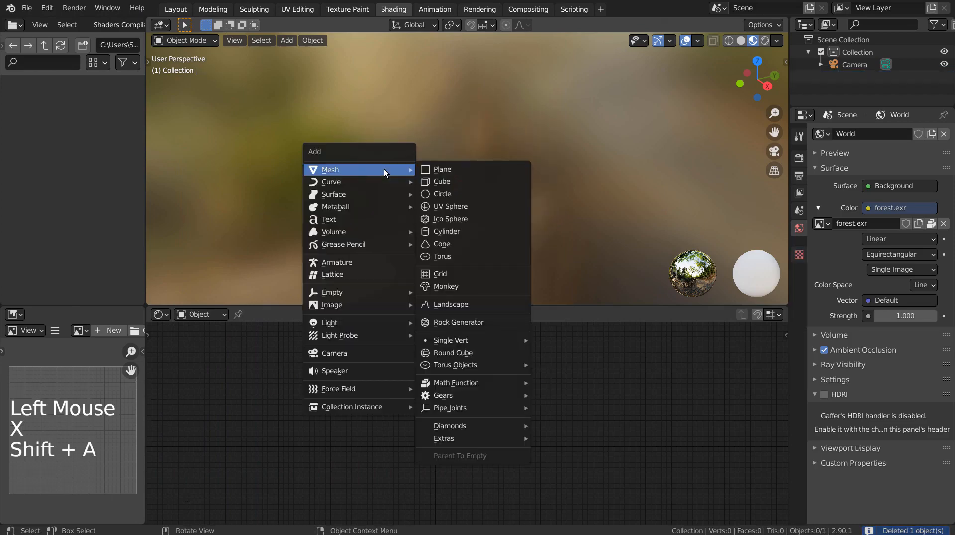
mouse_move(482, 434)
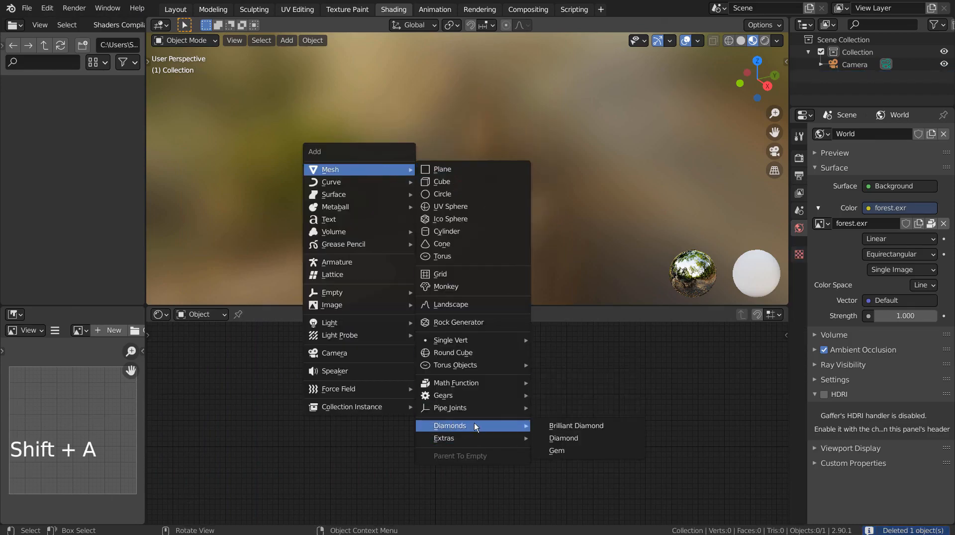
left_click(622, 422)
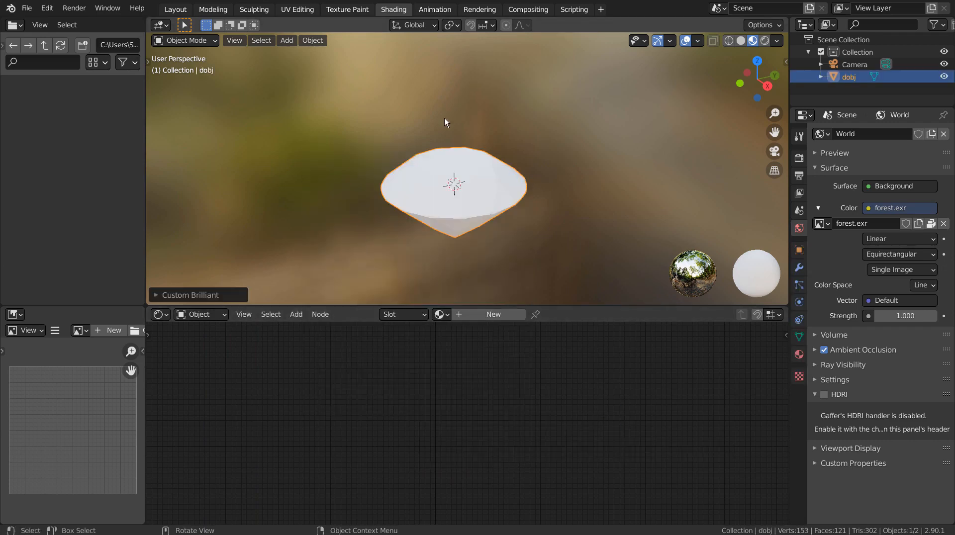
In the Layout workspace's front view, move the diamond up about 0.87 m along Z so its tip touches the X axis
left_click(175, 9)
key("KP_1")
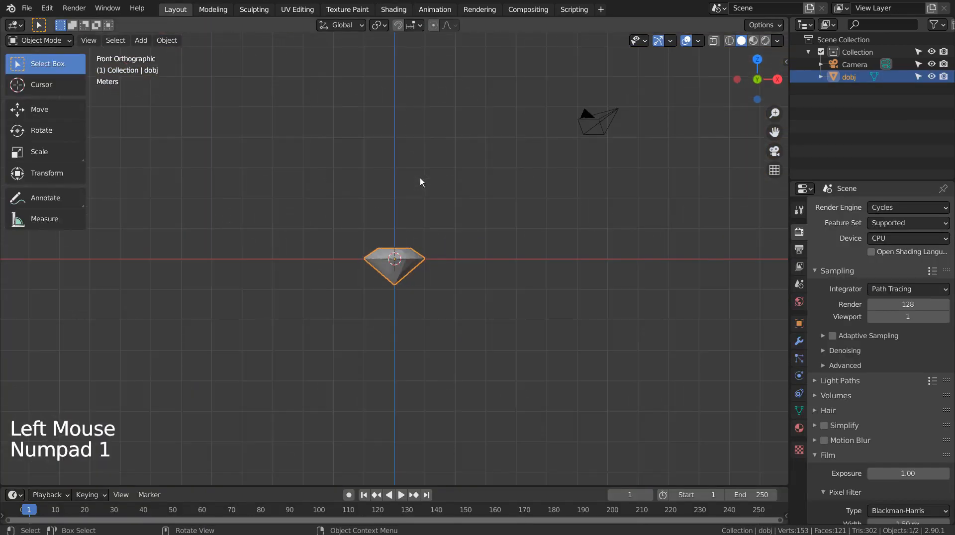
scroll(443, 297, "up", 8)
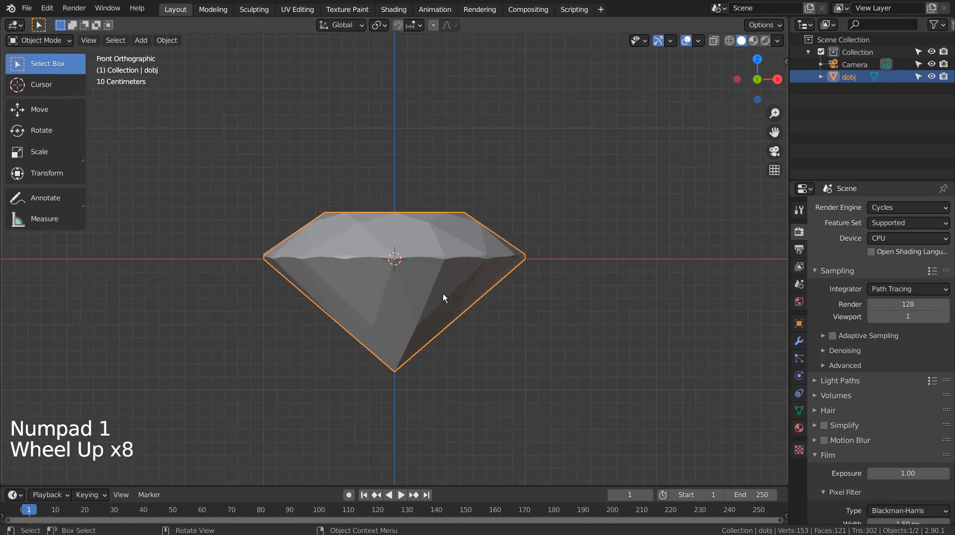
key("g")
key("z")
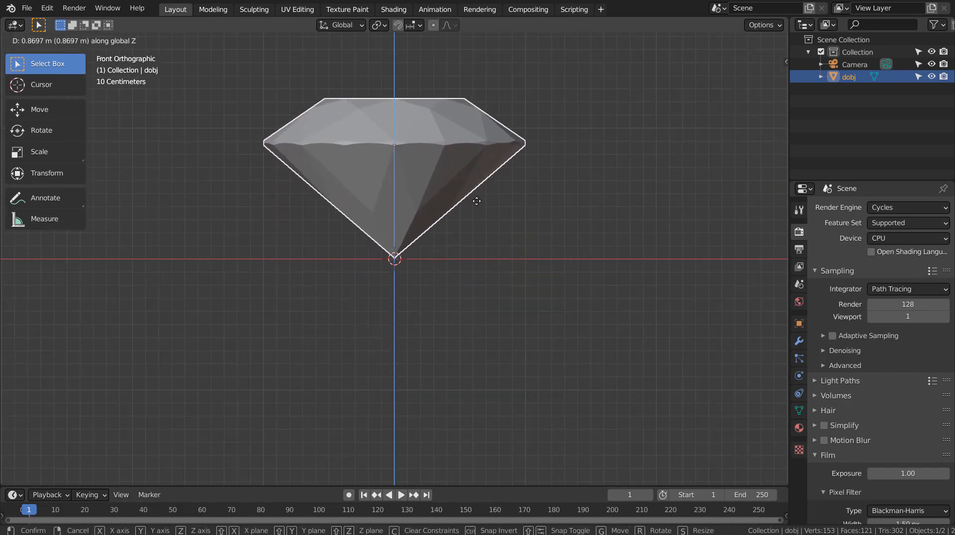
left_click(477, 201)
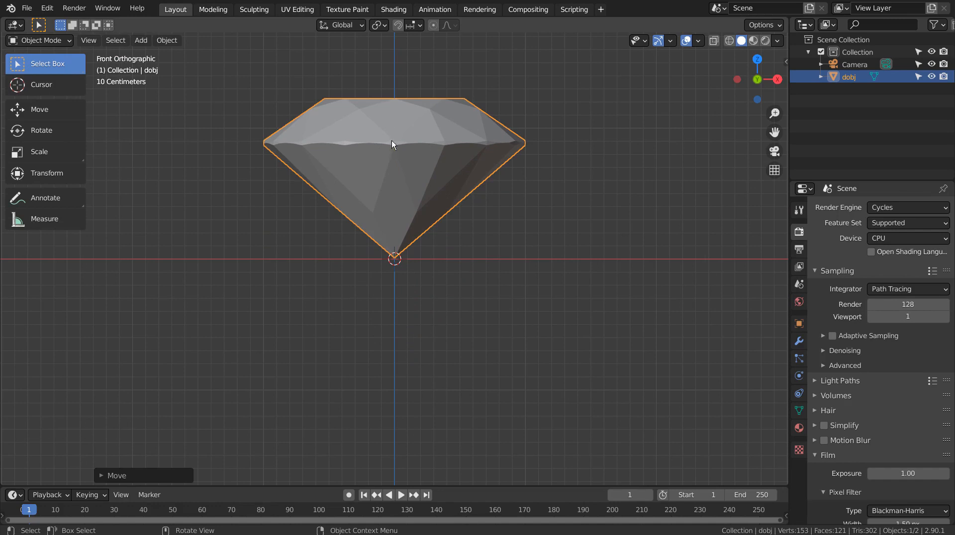
Try rotating the diamond about its current origin at its centre
left_click(170, 42)
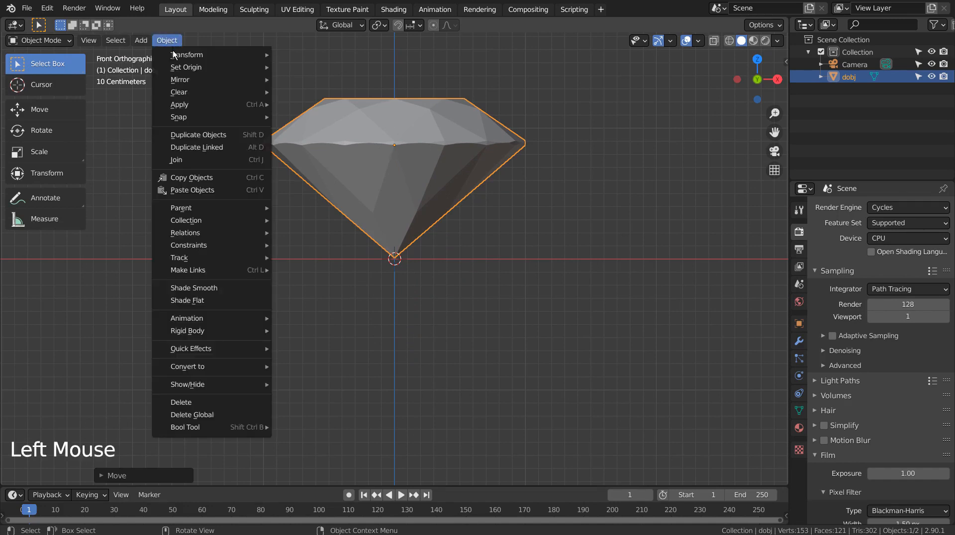
mouse_move(263, 68)
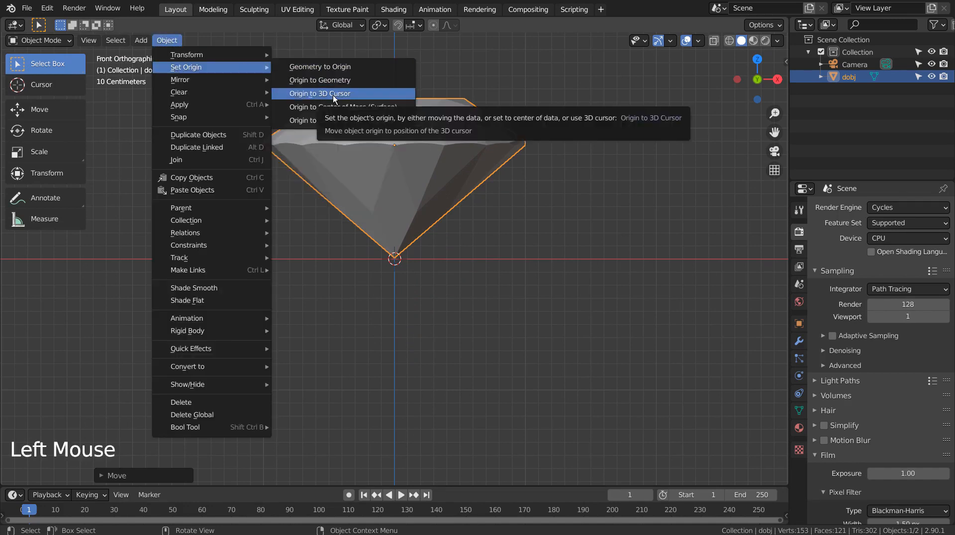
left_click(592, 150)
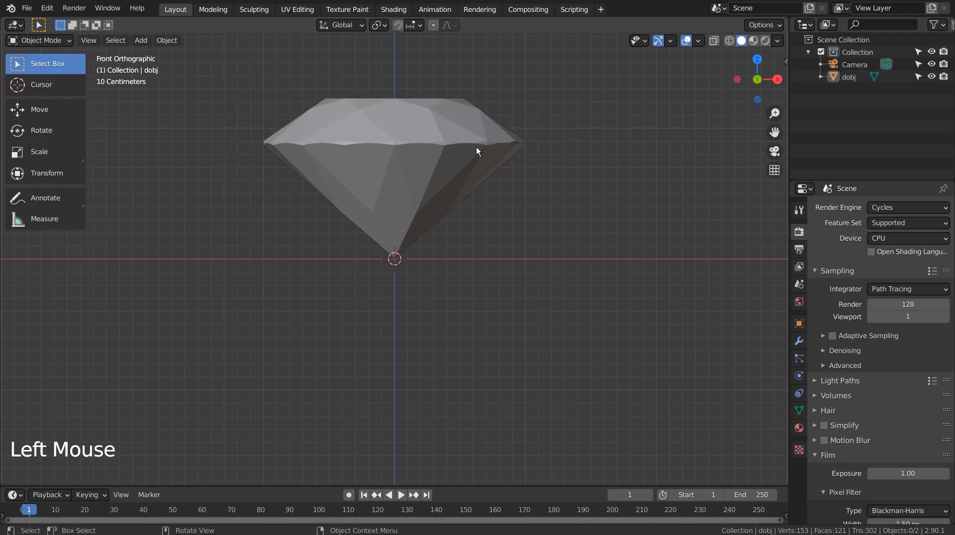
left_click(478, 149)
key("r")
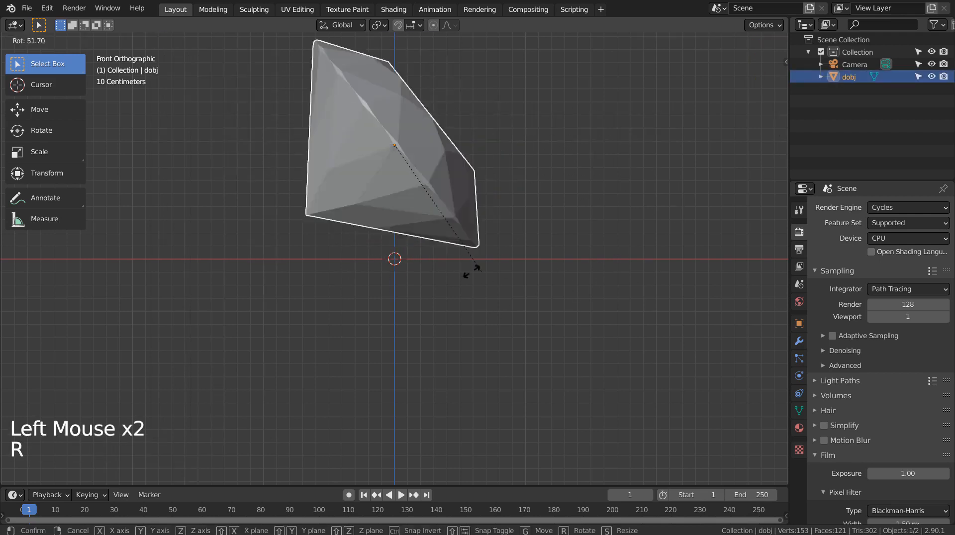
key("ctrl+z")
Set the diamond's origin to the 3D cursor and rotate it clockwise by about 401° so its side rests on the X axis
left_click(171, 40)
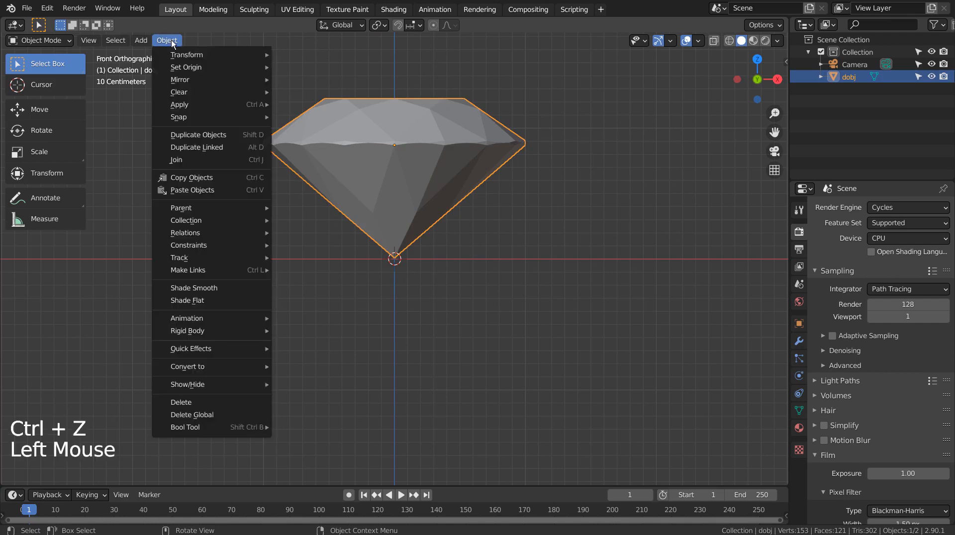
mouse_move(189, 69)
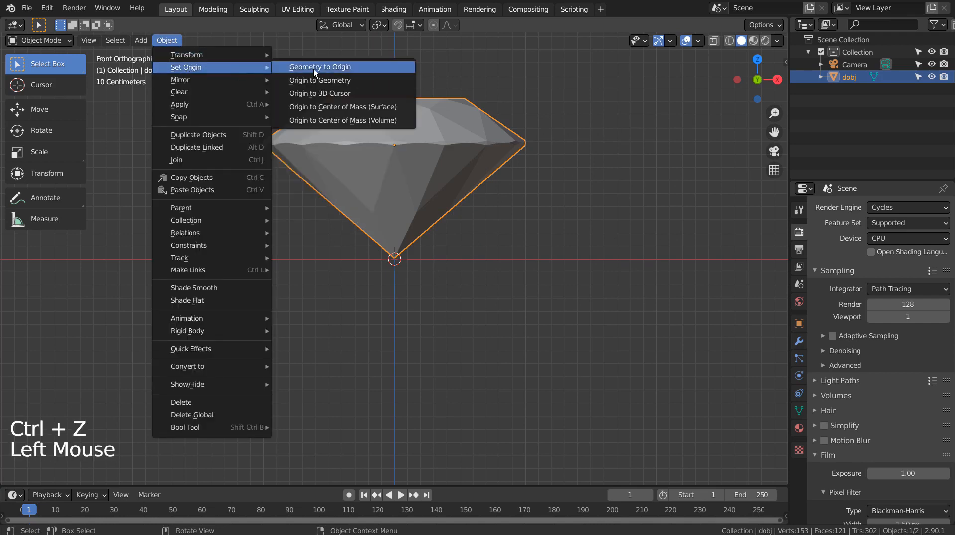
left_click(363, 94)
key("r")
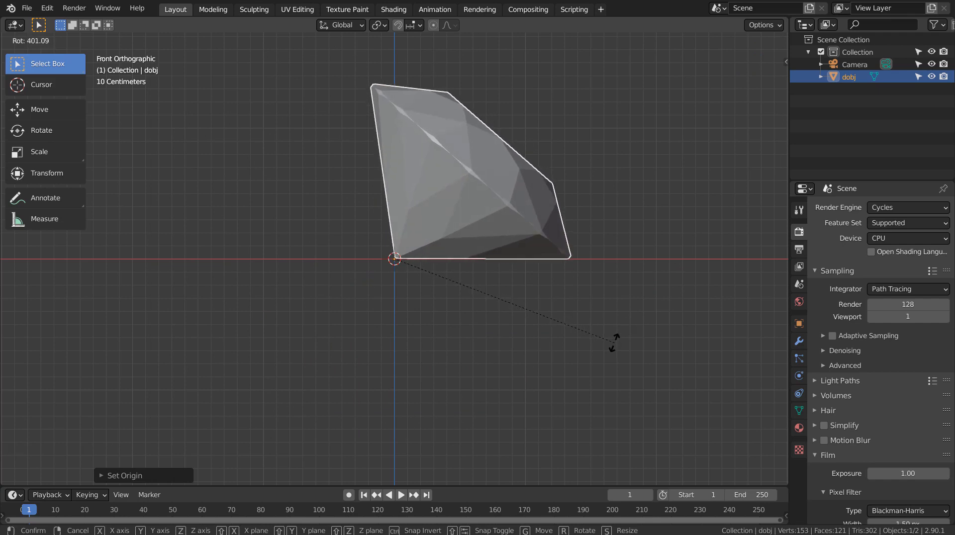
left_click(614, 342)
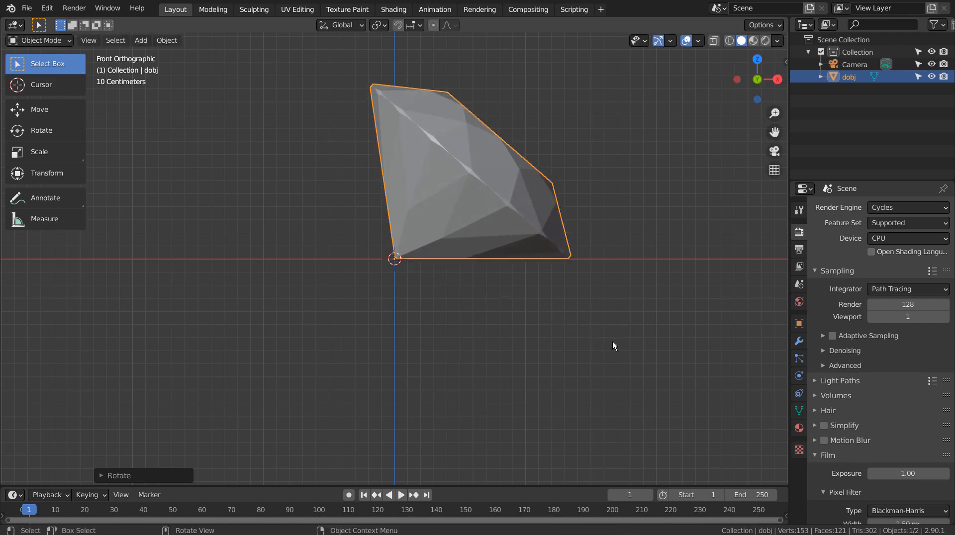
Add a plane mesh beneath the diamond and scale it up into a large floor
middle_click_drag(614, 343, 601, 274)
scroll(605, 289, "down", 4)
key("shift+a")
mouse_move(602, 271)
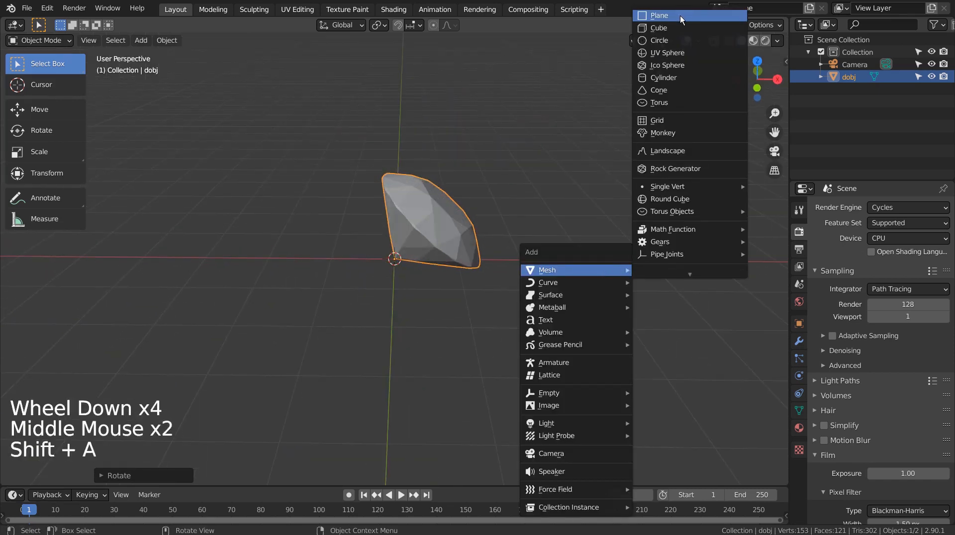
left_click(662, 11)
key("s")
left_click(586, 182)
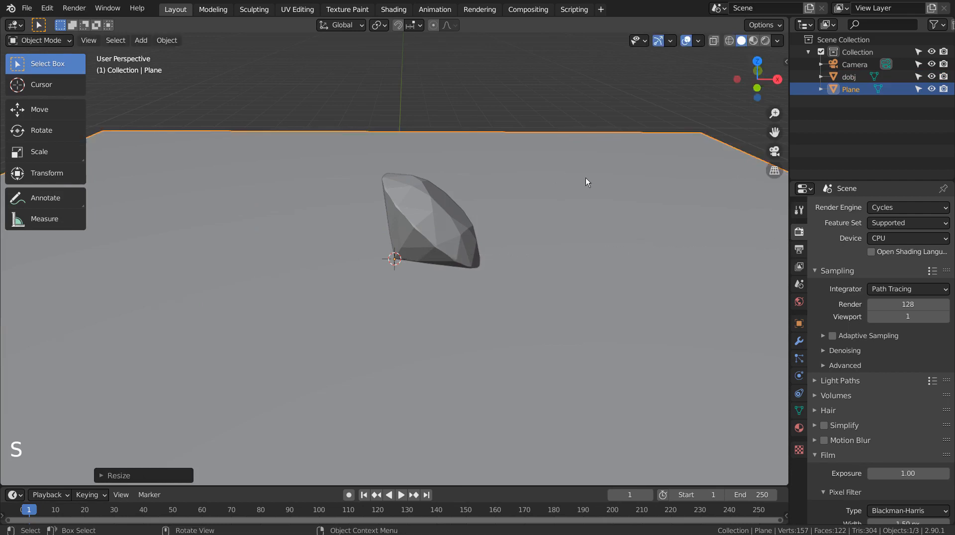
Give the diamond a new material in the Shading workspace and delete its default Principled BSDF node
left_click(438, 224)
middle_click_drag(562, 291, 491, 309, "shift")
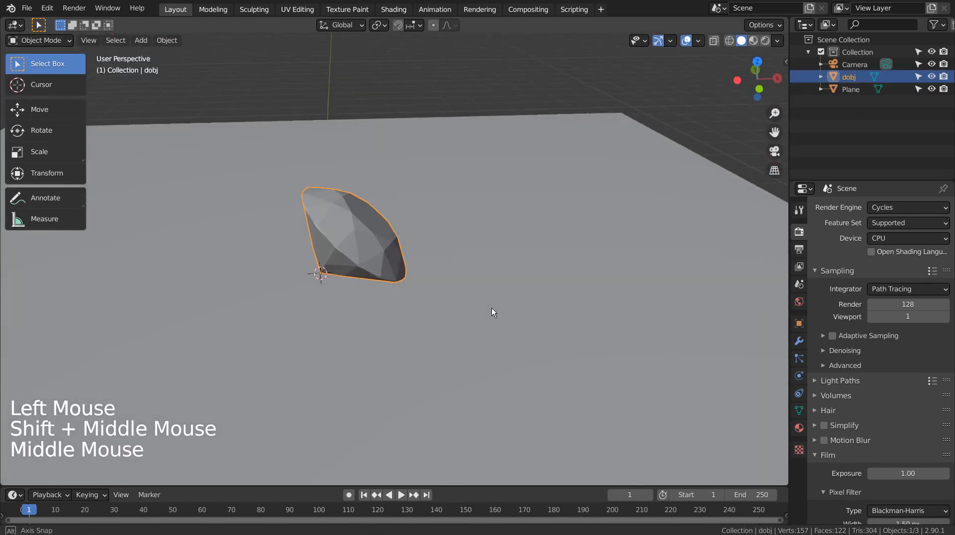
left_click(393, 10)
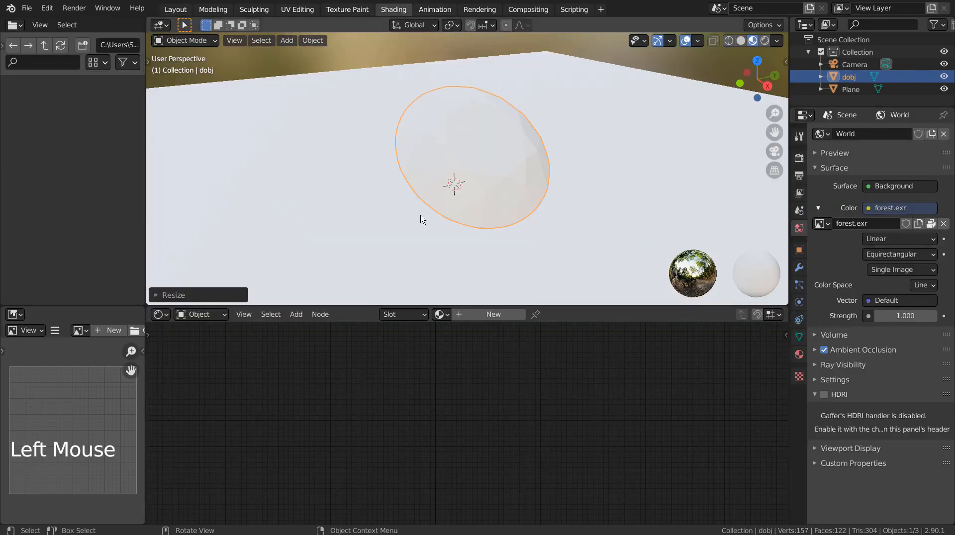
middle_click_drag(444, 251, 465, 220)
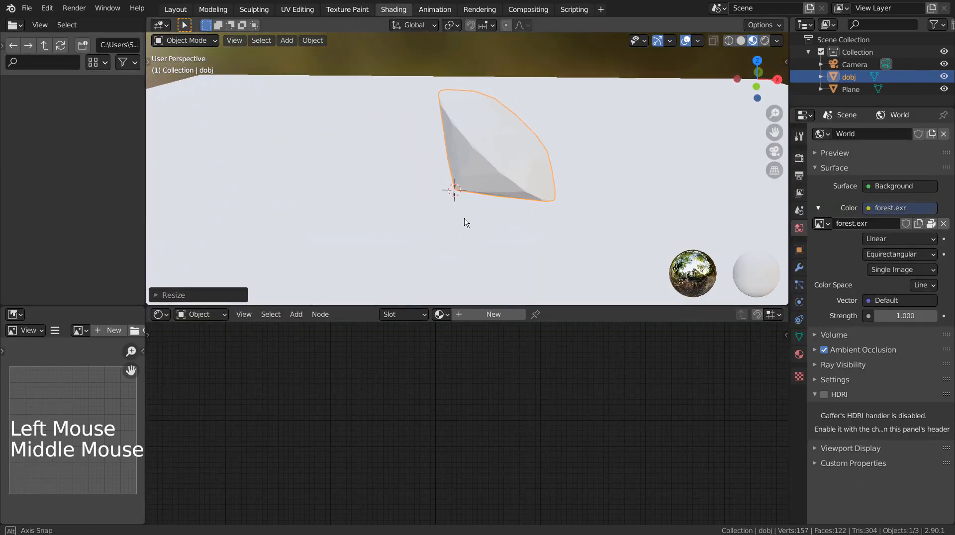
left_click(482, 316)
left_click(479, 371)
key("x")
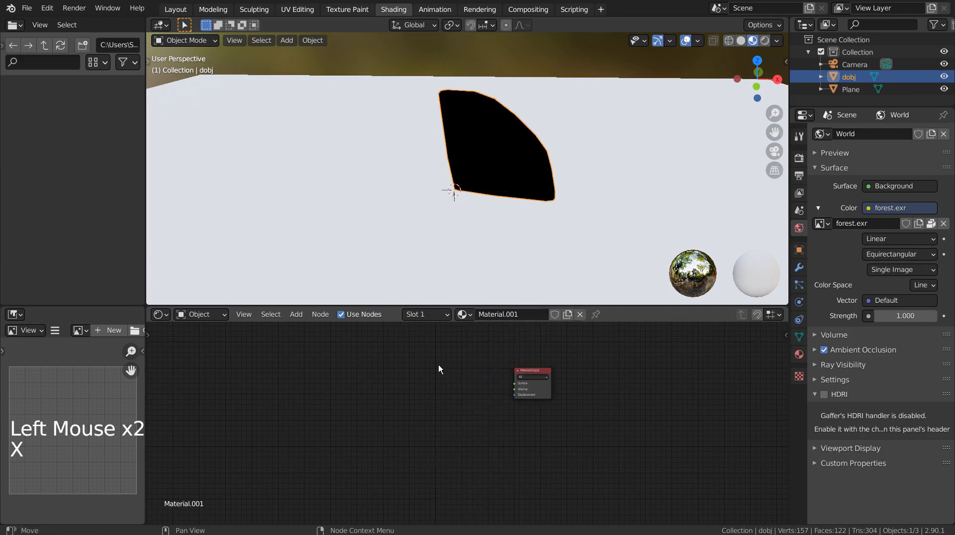
Maximize the node editor and add a Glass BSDF node well to the left of the Material Output
key("ctrl+space")
key("shift+a")
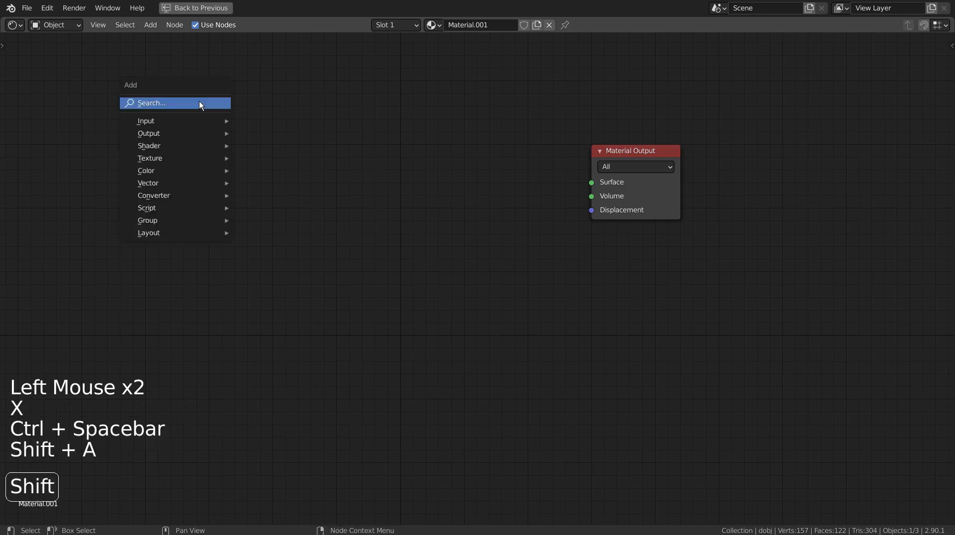
type("glas")
key("Return")
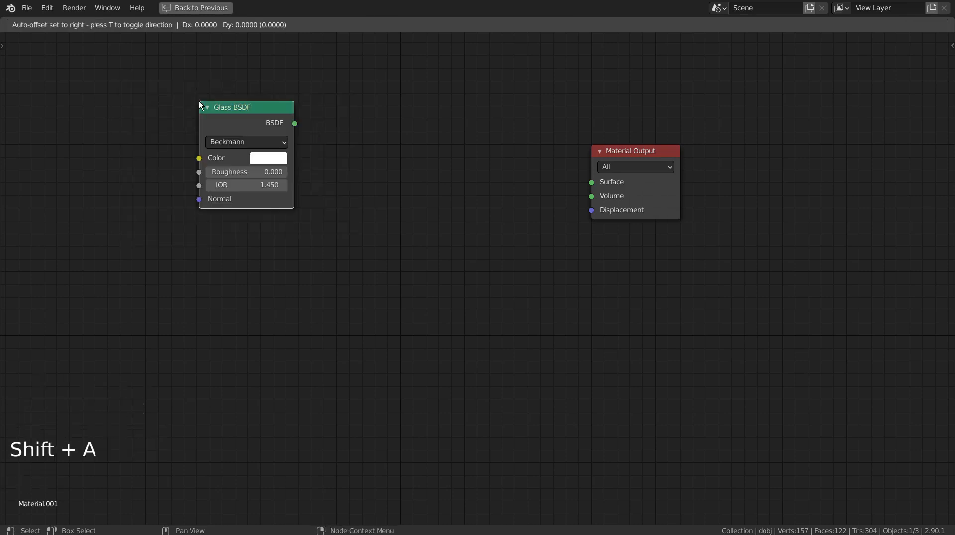
left_click(203, 118)
Duplicate the Glass BSDF three times, stacking two copies below the original and placing the third lower down toward the Material Output
key("shift+d")
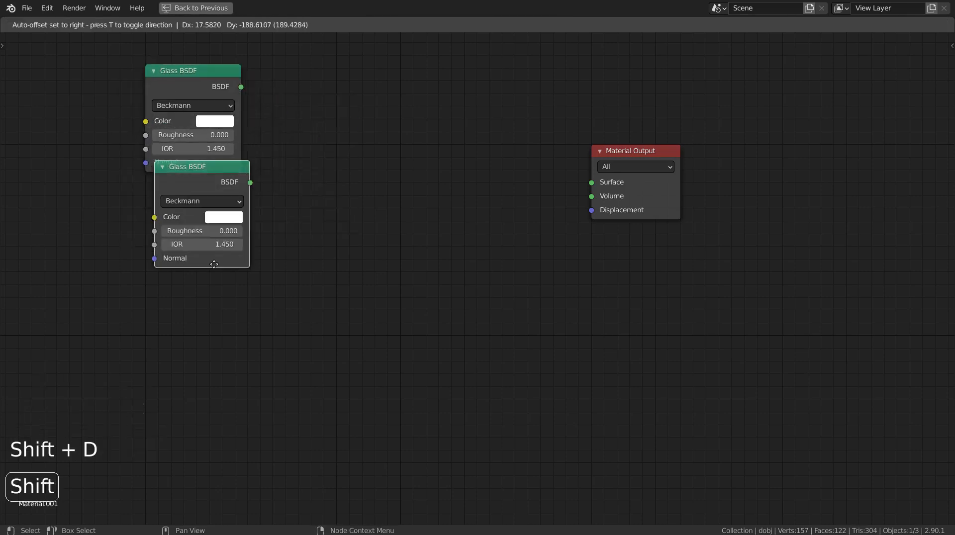
left_click(203, 249)
key("shift+d")
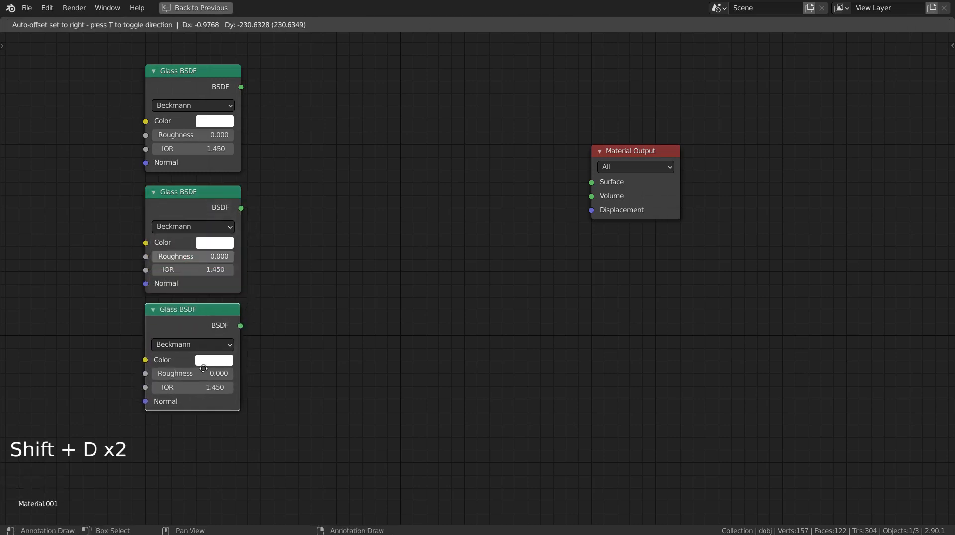
left_click(203, 378)
key("shift+d")
left_click(489, 460)
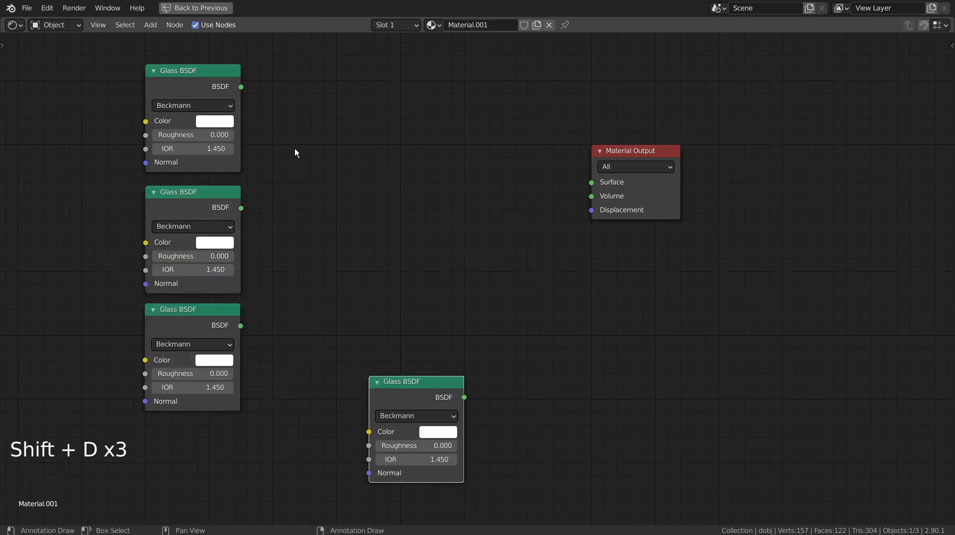
Merge the upper two Glass BSDF nodes with an Add Shader using Node Wrangler
left_click(190, 78)
left_click(198, 206, "shift")
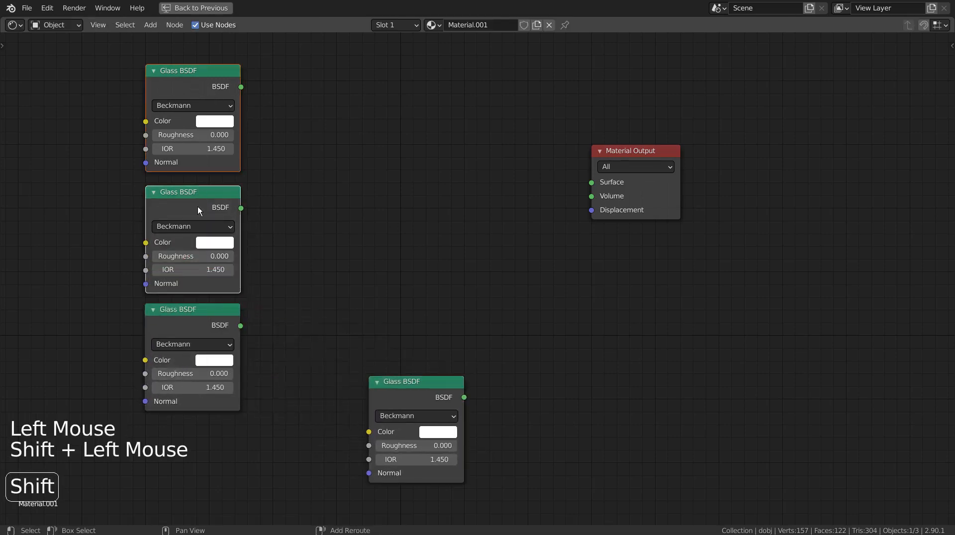
key("shift+w")
mouse_move(239, 119)
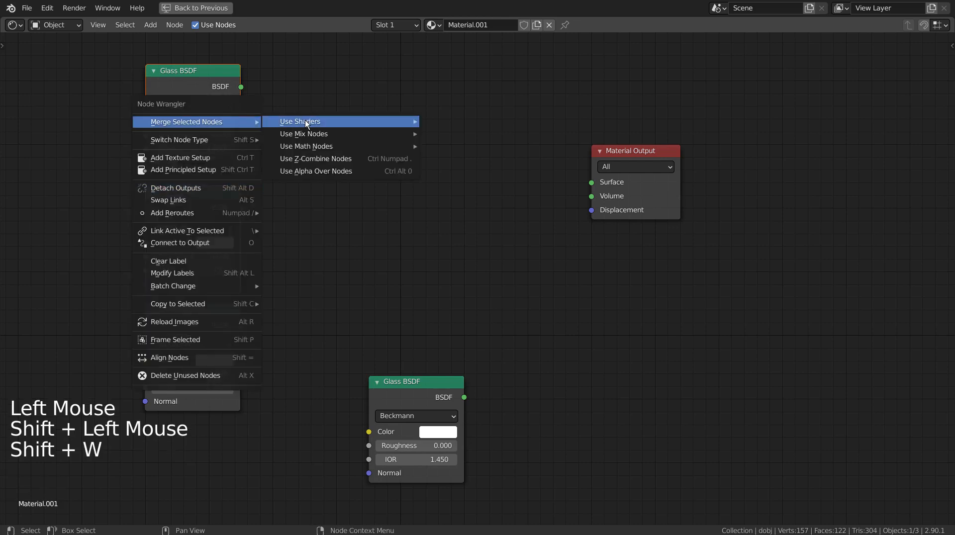
mouse_move(393, 122)
left_click(431, 135)
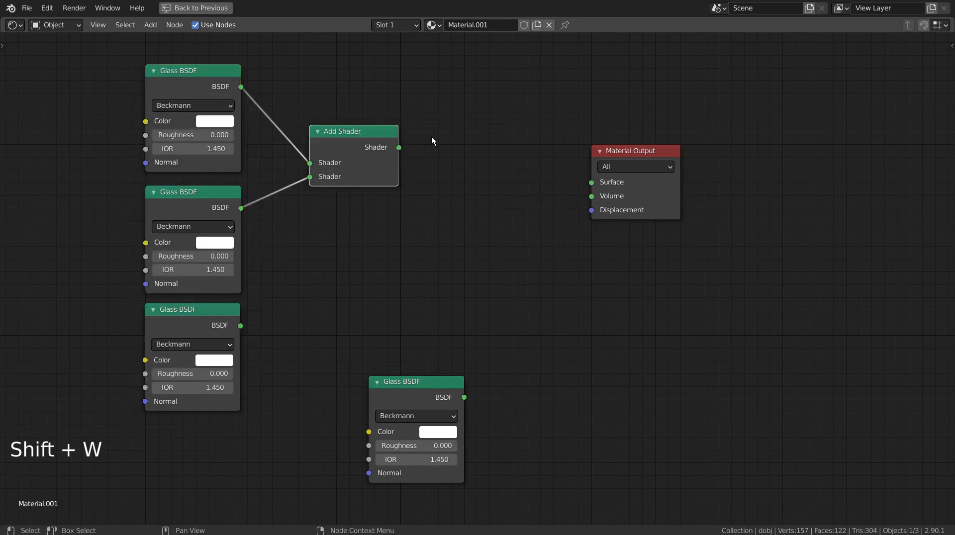
Merge the third Glass BSDF into its own Add Shader and place that node just below the first Add Shader
left_click(214, 311)
key("shift+w")
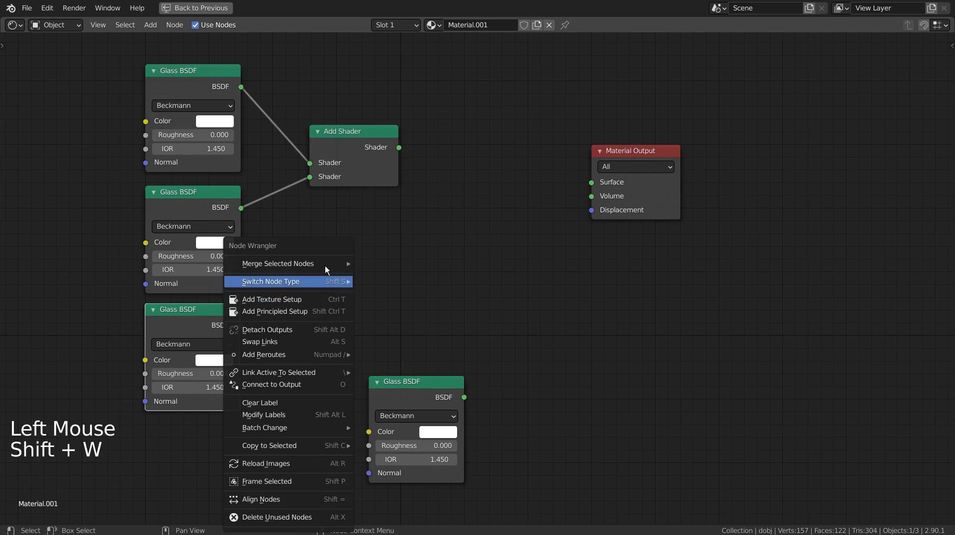
mouse_move(324, 264)
mouse_move(401, 265)
left_click(555, 275)
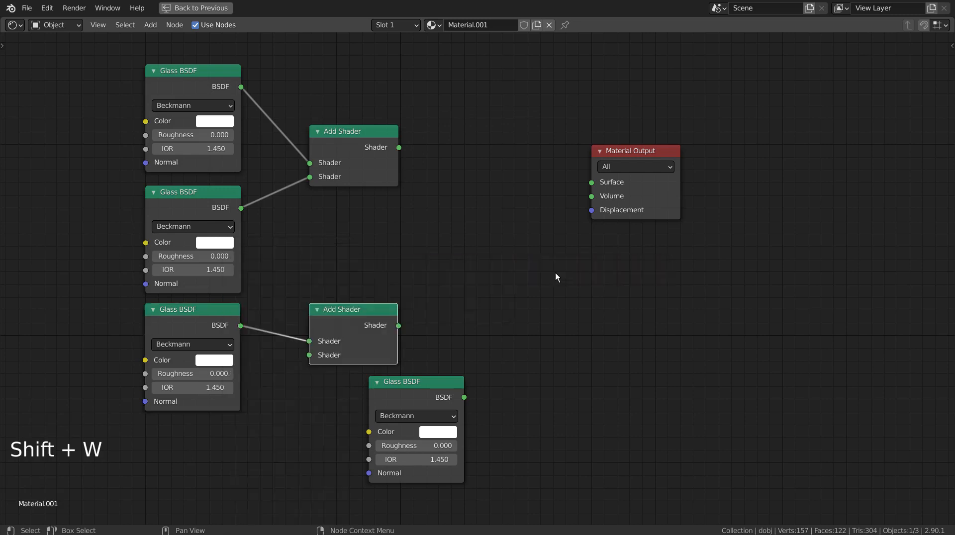
left_click_drag(362, 311, 358, 213)
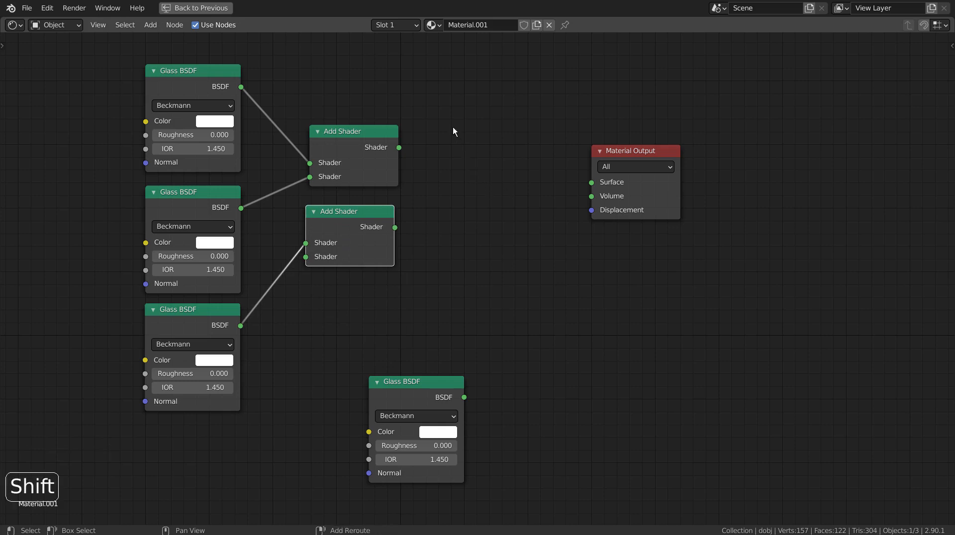
Merge the lower Add Shader into a Mix Shader and link the upper Add Shader's output to the Mix Shader's Fac input
key("shift+w")
mouse_move(452, 127)
mouse_move(575, 127)
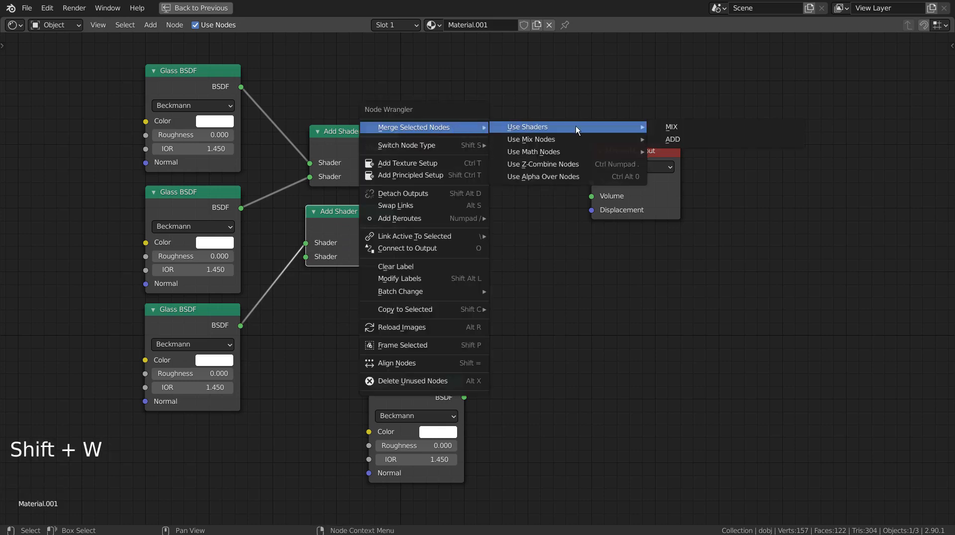
left_click(677, 125)
left_click_drag(509, 207, 491, 114)
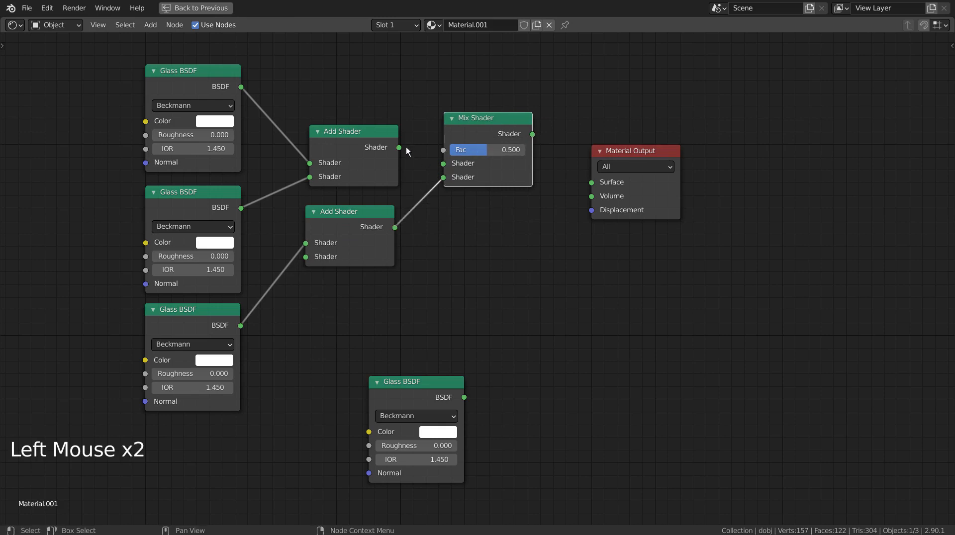
left_click_drag(405, 147, 442, 149)
left_click(475, 122)
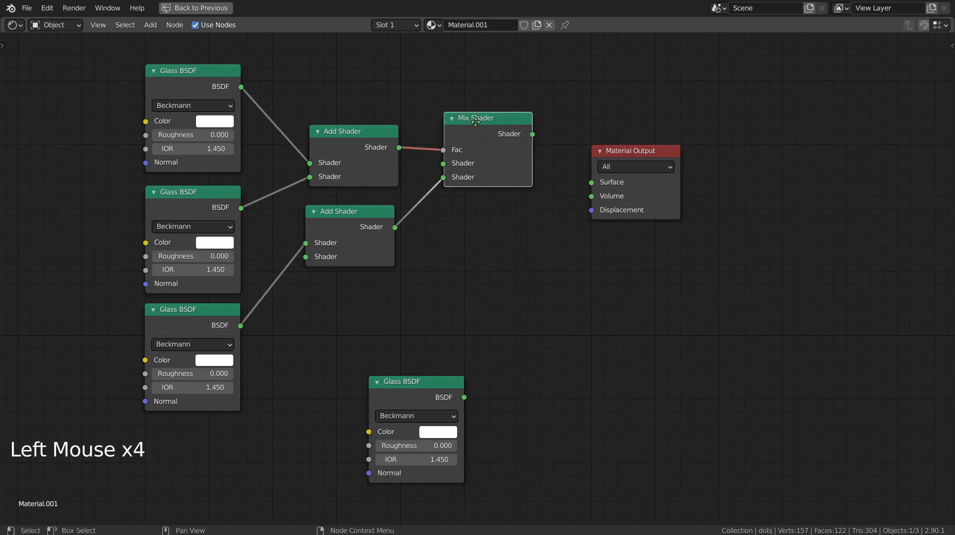
left_click_drag(475, 122, 464, 143)
Move the Material Output farther away, then merge the Mix Shader and the fourth Glass BSDF into a second Mix Shader placed between them and the output
left_click_drag(614, 149, 767, 124)
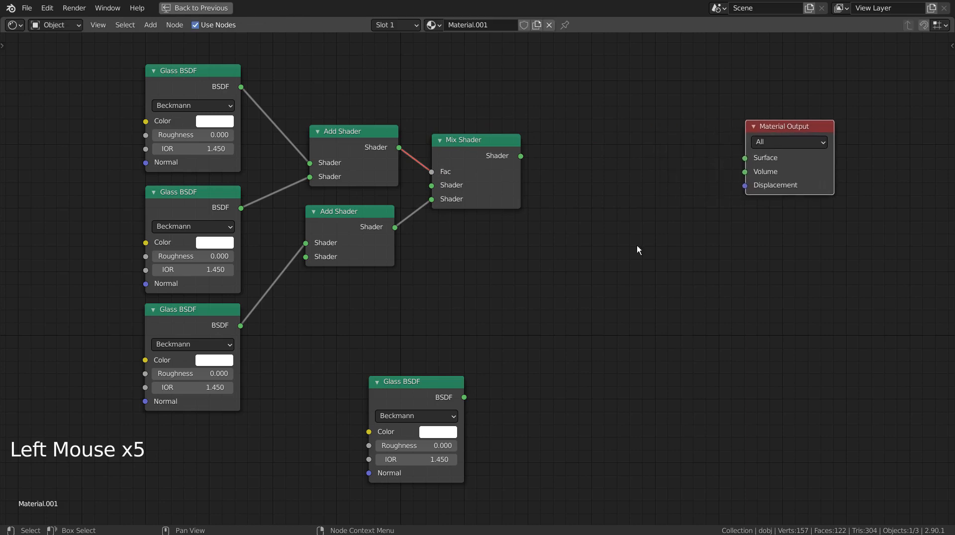
left_click_drag(425, 387, 499, 283)
left_click(498, 175, "shift")
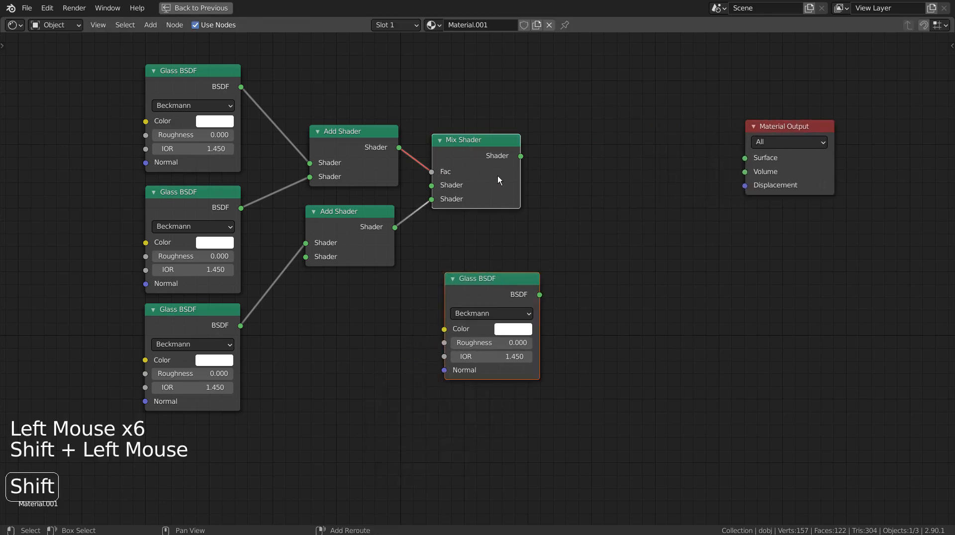
key("shift+w")
mouse_move(500, 175)
mouse_move(586, 175)
left_click(697, 175)
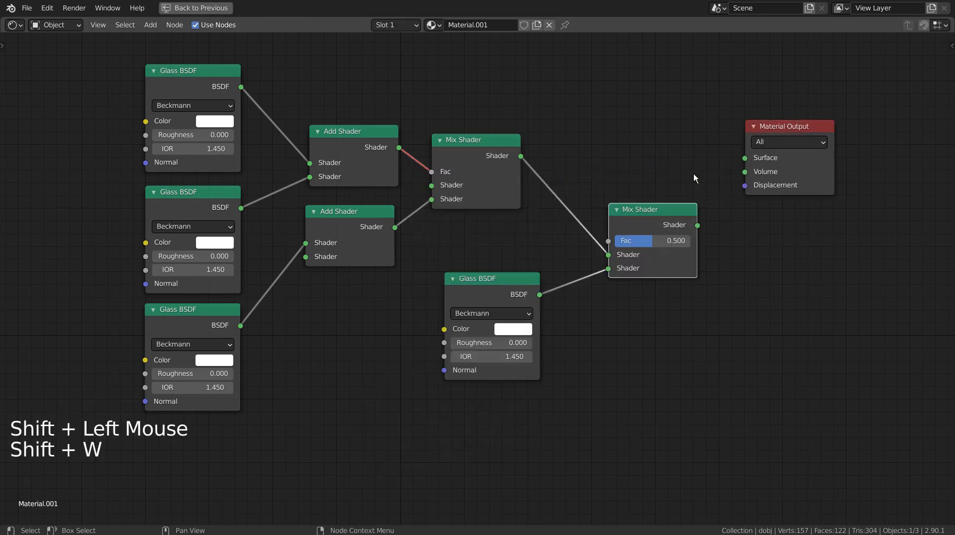
left_click_drag(651, 207, 640, 137)
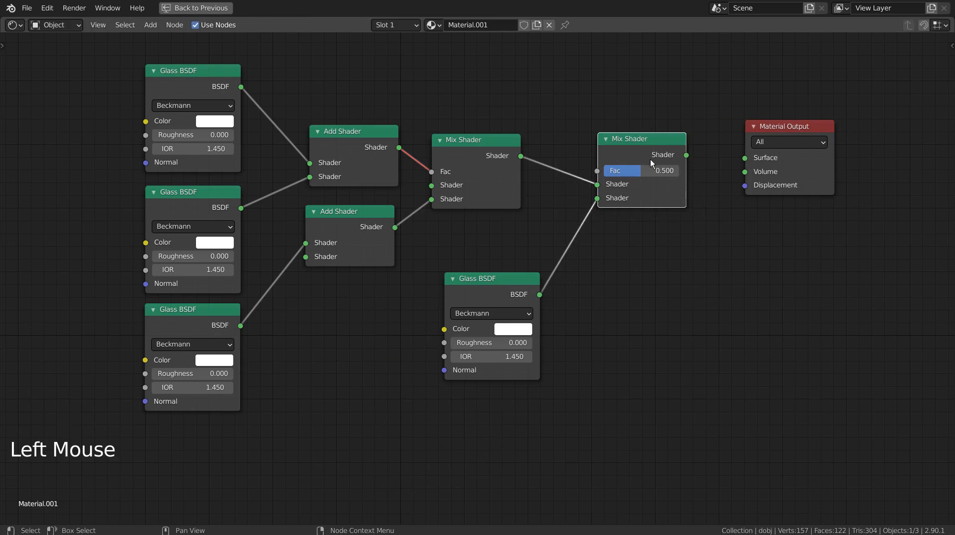
Connect the second Mix Shader's output to the Surface input of the Material Output
middle_click_drag(649, 160, 597, 177)
right_click_drag(567, 168, 703, 206, "alt")
scroll(582, 293, "down", 4)
middle_click_drag(581, 294, 605, 310, "shift")
scroll(605, 310, "up", 5)
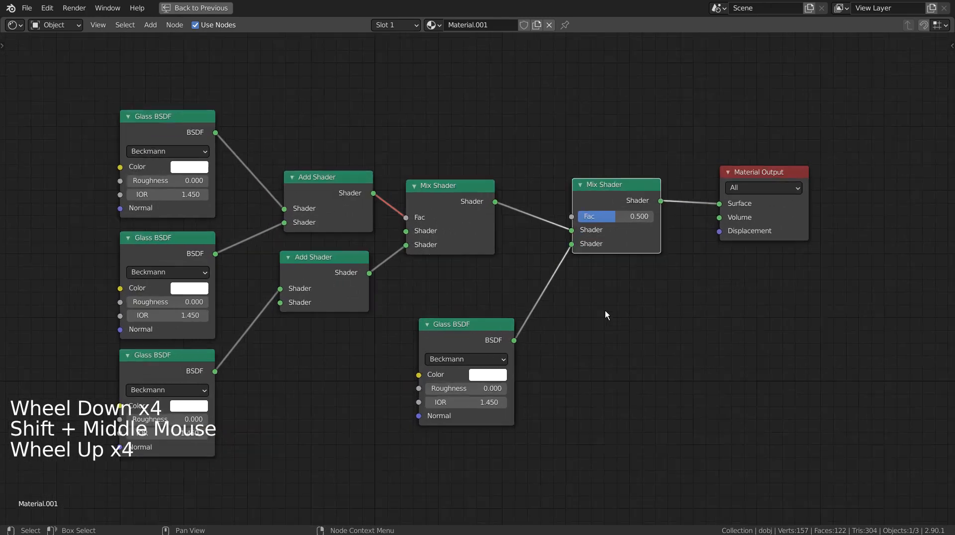
Restore the full workspace layout and display the diamond in Rendered viewport shading
key("ctrl+space")
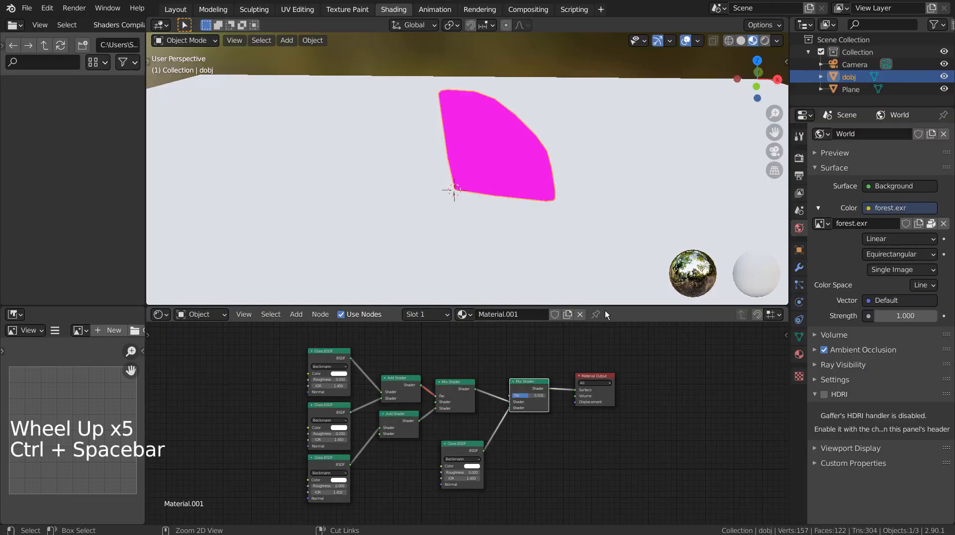
middle_click_drag(559, 167, 542, 192)
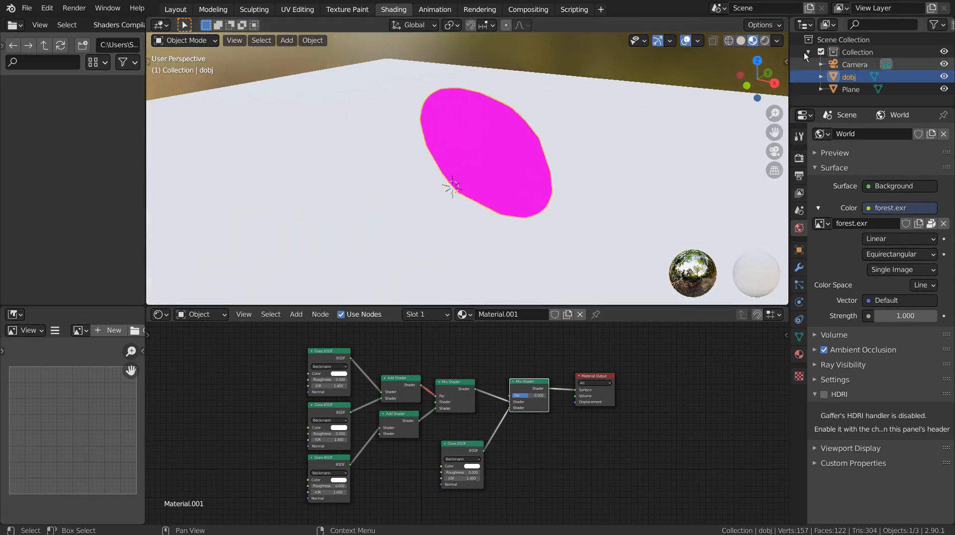
left_click(764, 41)
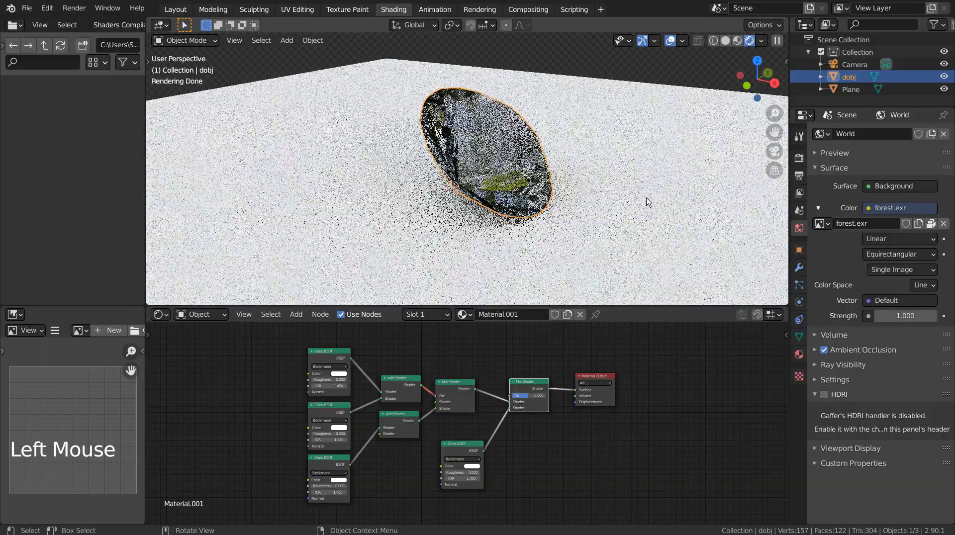
scroll(650, 198, "up", 3)
mouse_move(649, 198)
middle_mouse_down()
mouse_move(691, 191)
mouse_move(496, 203)
mouse_move(646, 194)
middle_mouse_up()
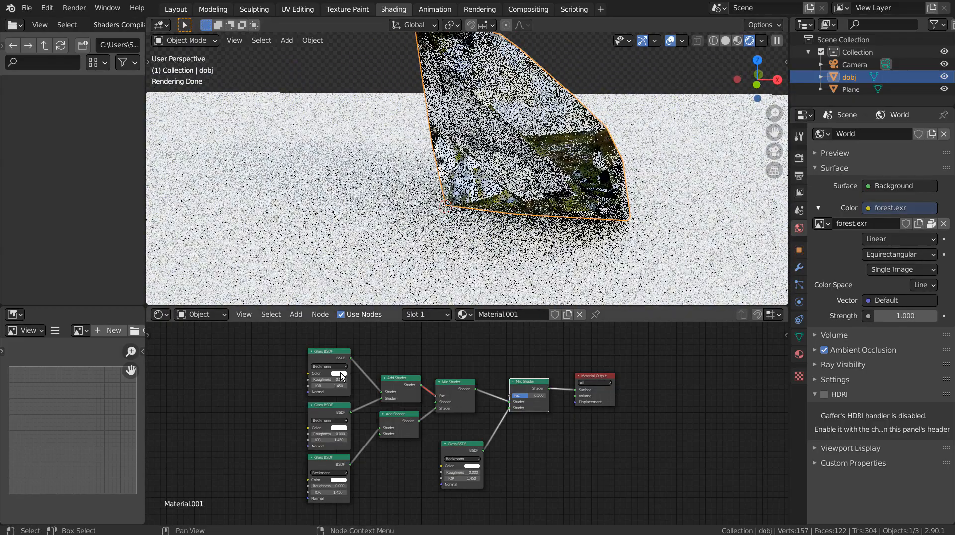
Color the three stacked Glass BSDF nodes red, green and blue from the uppermost down
left_click(341, 374)
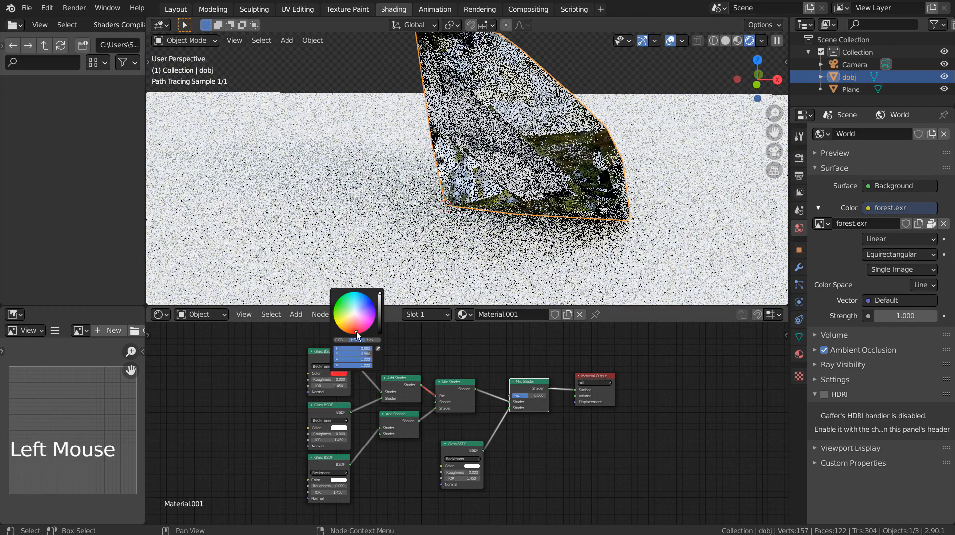
left_click(339, 427)
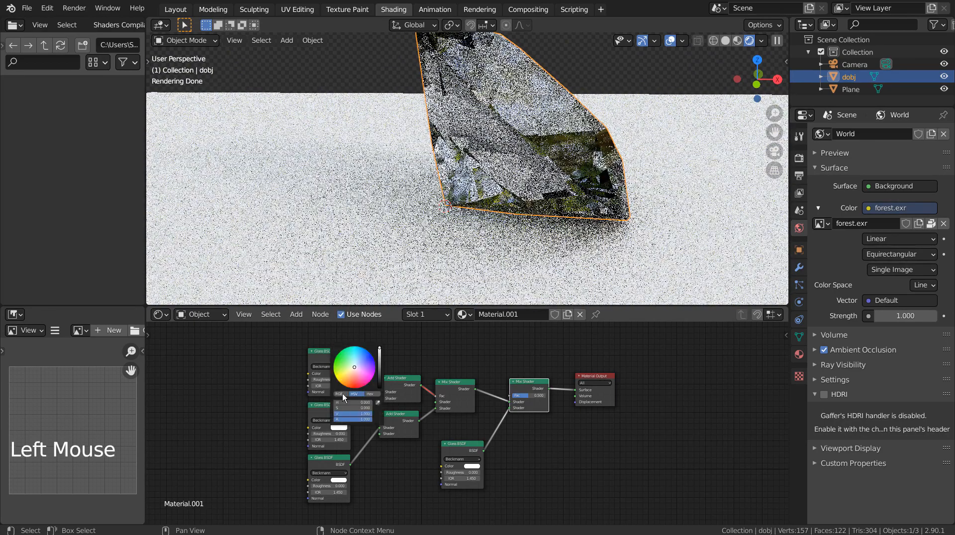
left_click(349, 378)
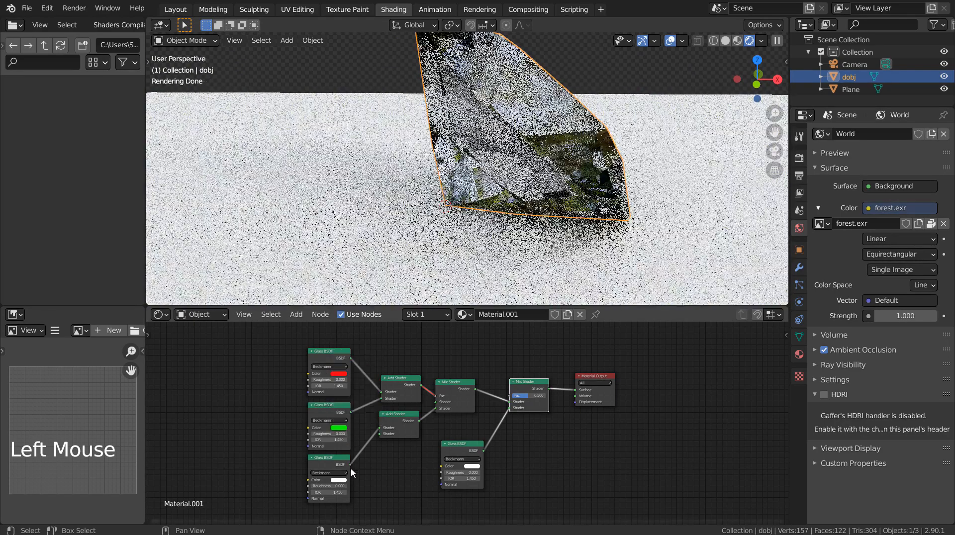
left_click(340, 481)
left_click(369, 404)
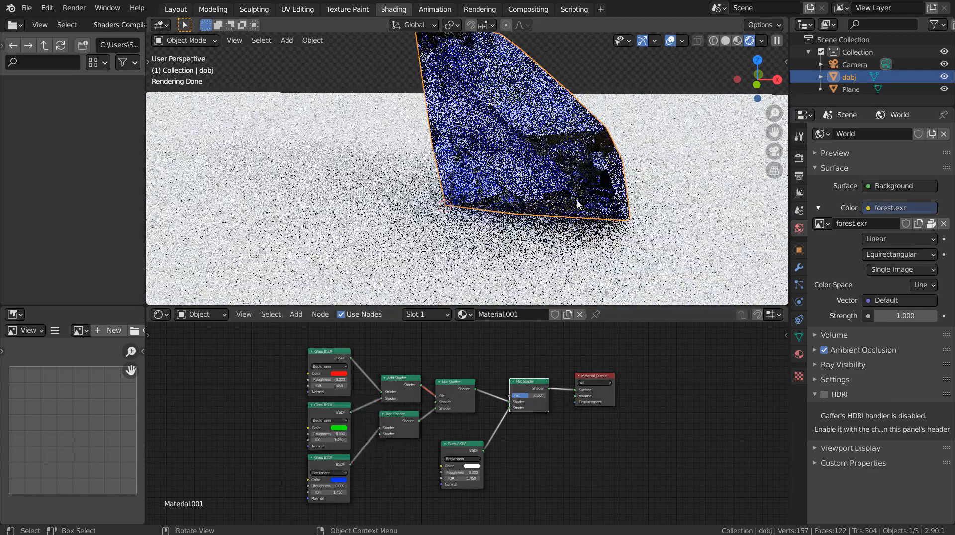
middle_click_drag(586, 213, 418, 219)
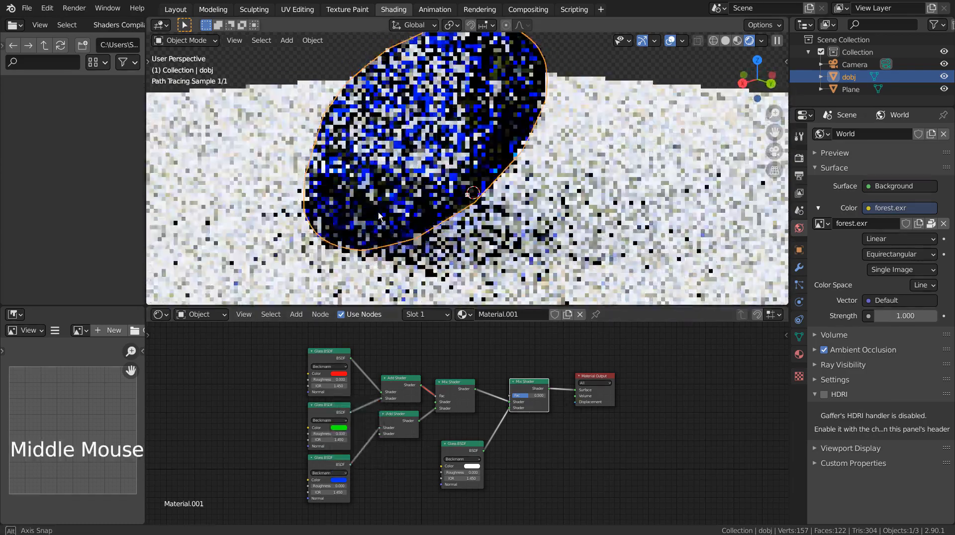
Maximize the node editor and set the red Glass BSDF's IOR to 2.5
key("ctrl+space")
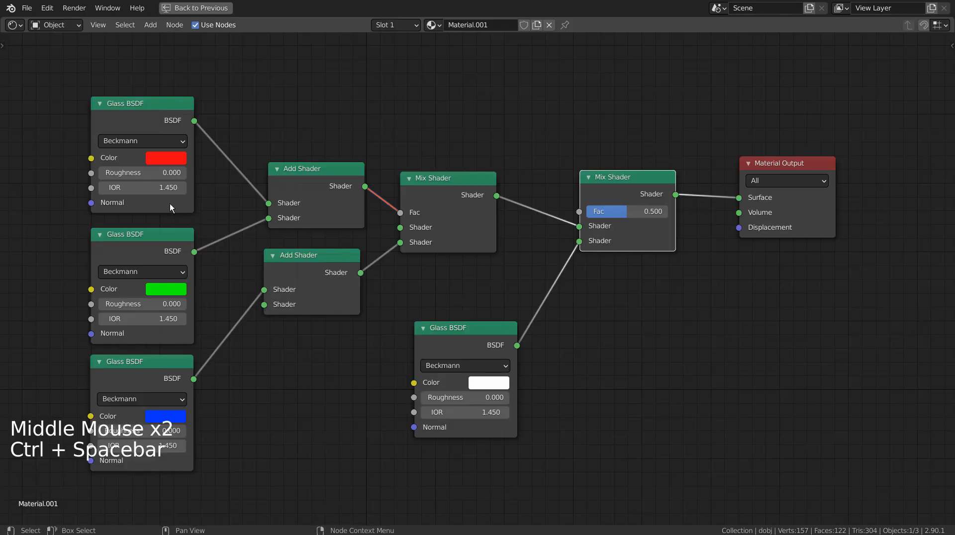
left_click(144, 187)
key("BackSpace")
key("BackSpace")
key("BackSpace")
key("BackSpace")
type("2.5")
key("Return")
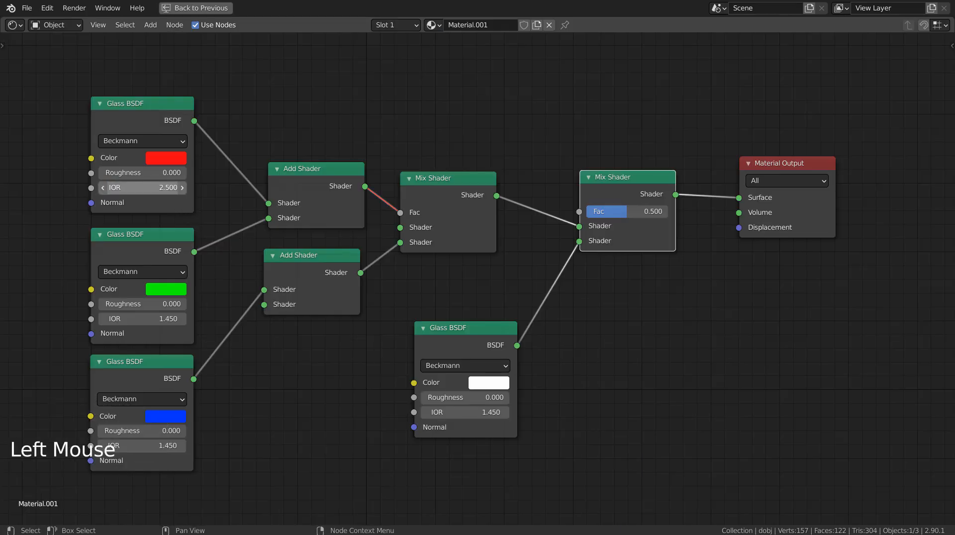
Set the IOR of the green, blue and white Glass BSDF nodes to 2.5 and restore the workspace layout
double_click(153, 319)
type("2.5")
key("Return")
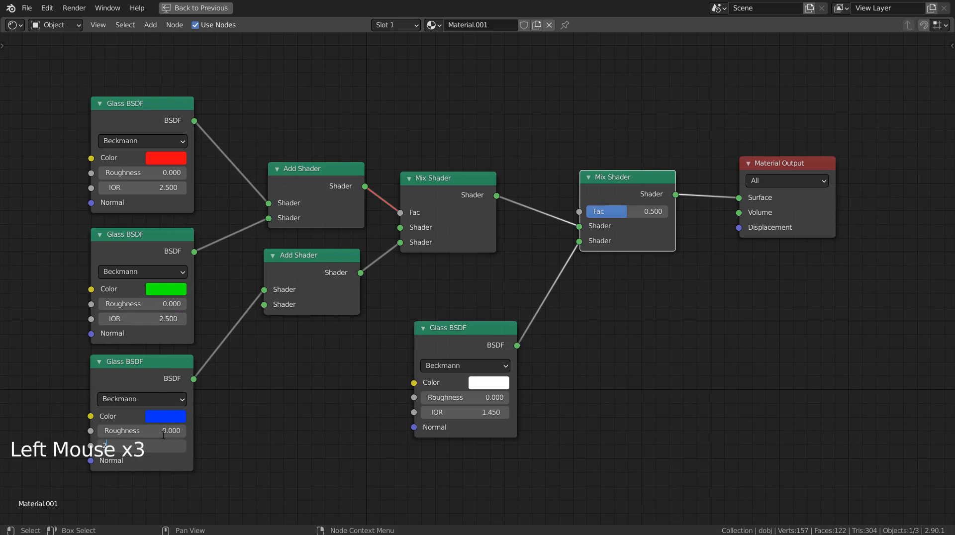
type("2.5")
key("Return")
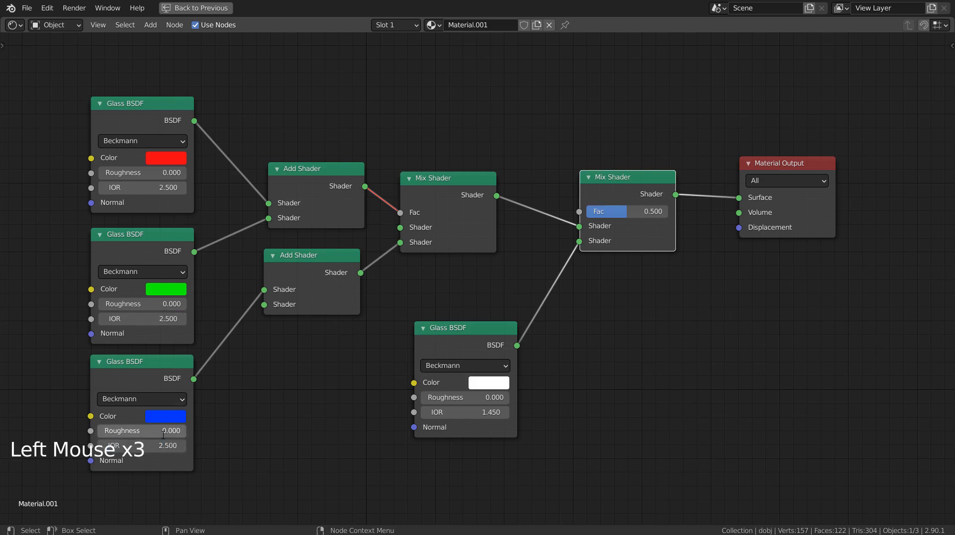
left_click(439, 412)
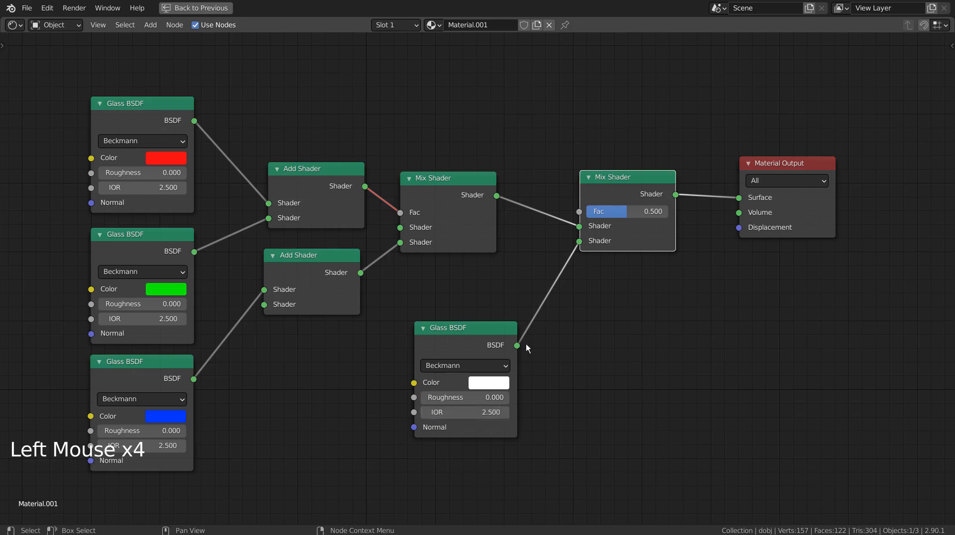
key("ctrl+space")
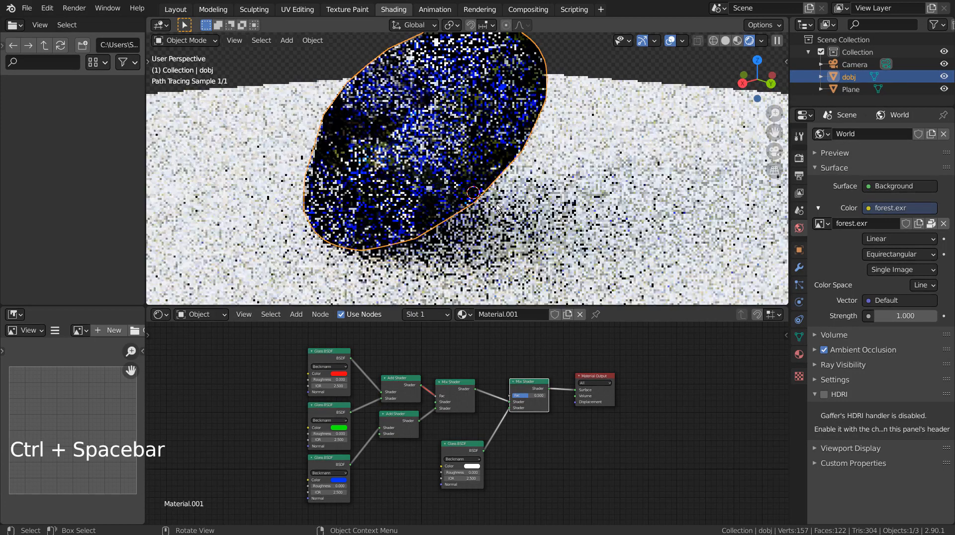
Give the floor plane a new material and set its Base Color to black
middle_click_drag(473, 206, 572, 223)
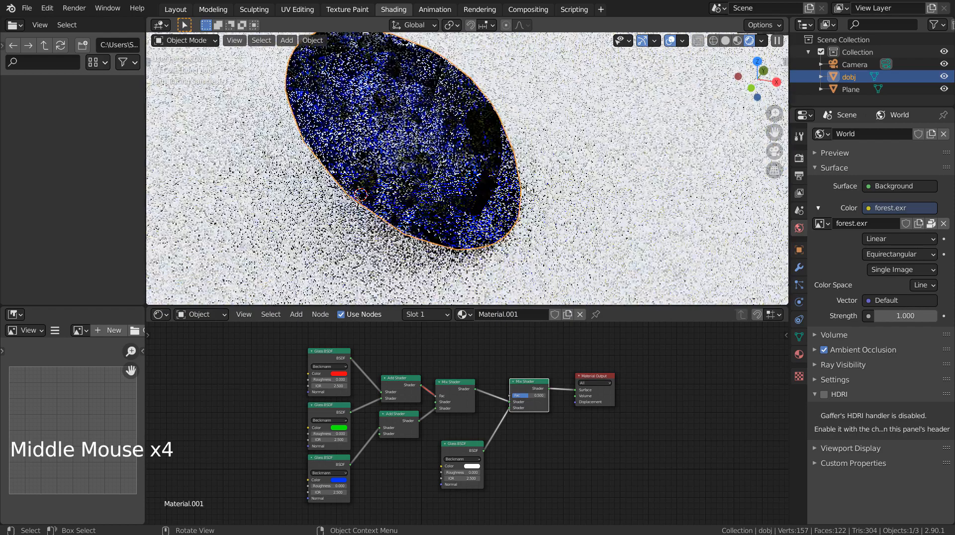
scroll(524, 189, "up", 3)
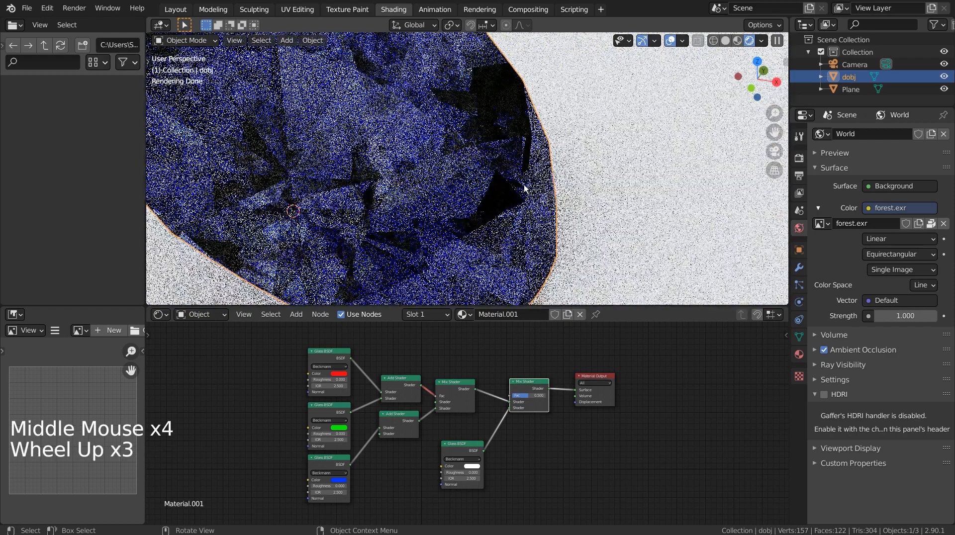
scroll(526, 187, "down", 5)
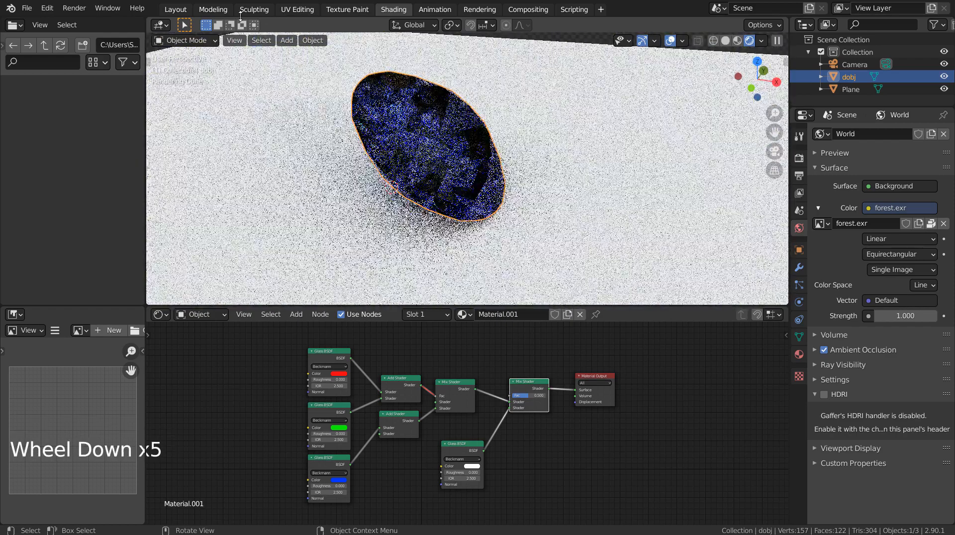
left_click(675, 131)
left_click(799, 354)
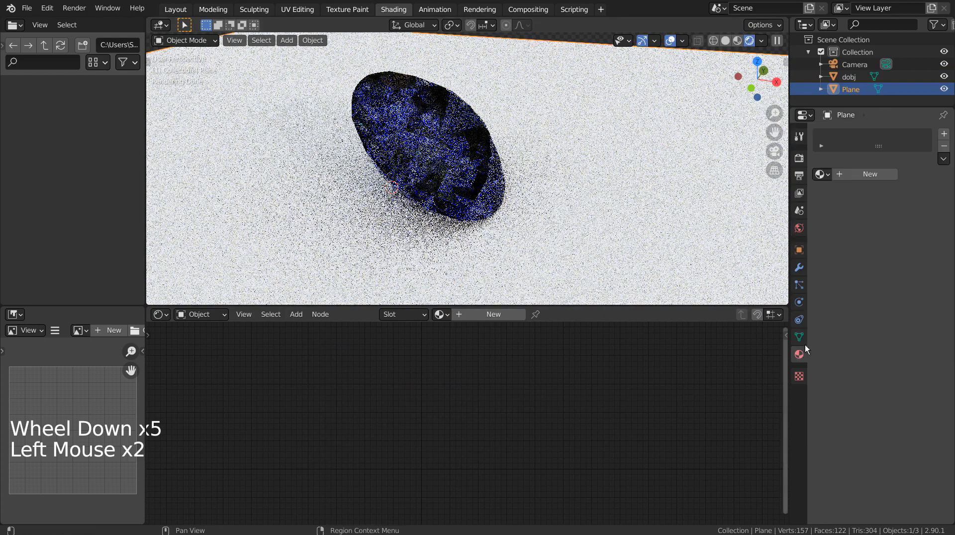
left_click(884, 175)
left_click(906, 277)
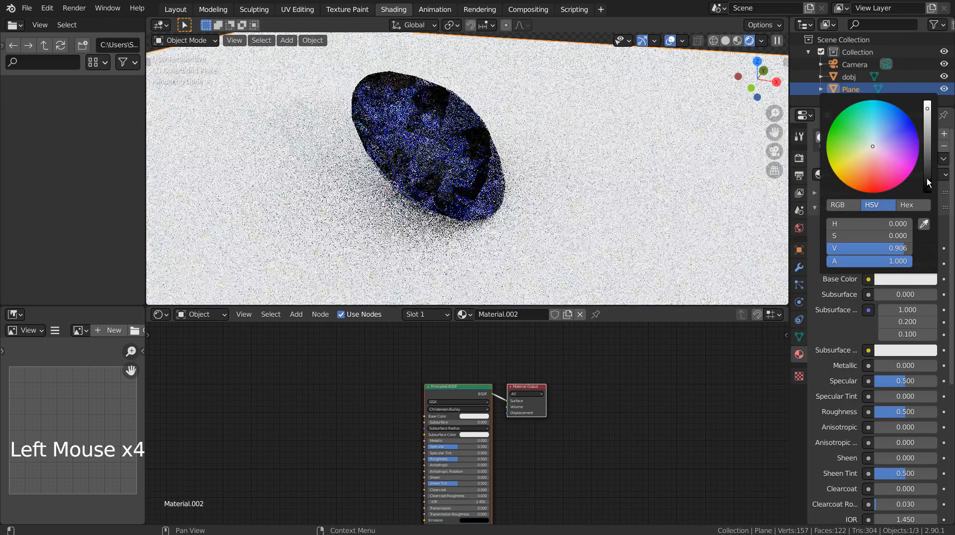
left_click_drag(928, 181, 927, 203)
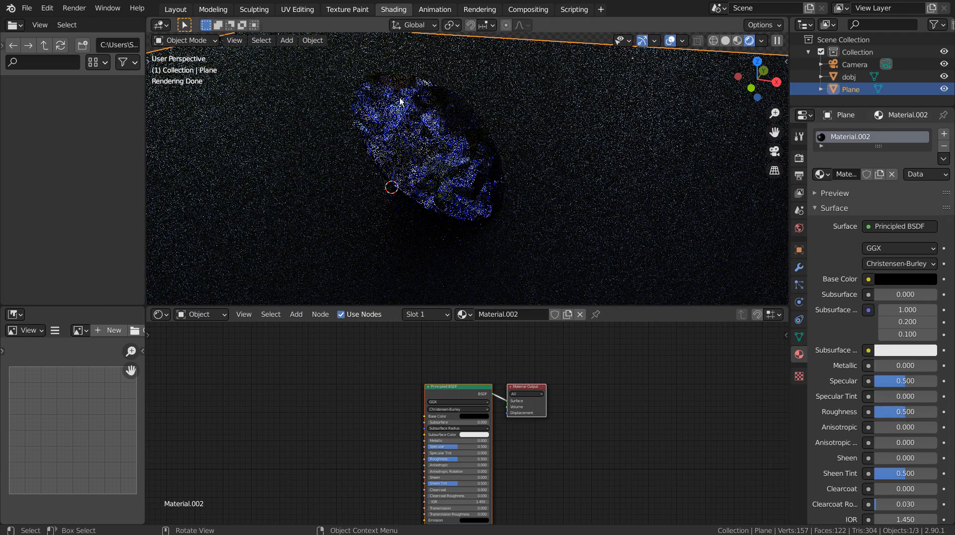
Return to the Layout workspace, show the scene with rendered shading, and set the Viewport samples to 15
left_click(189, 10)
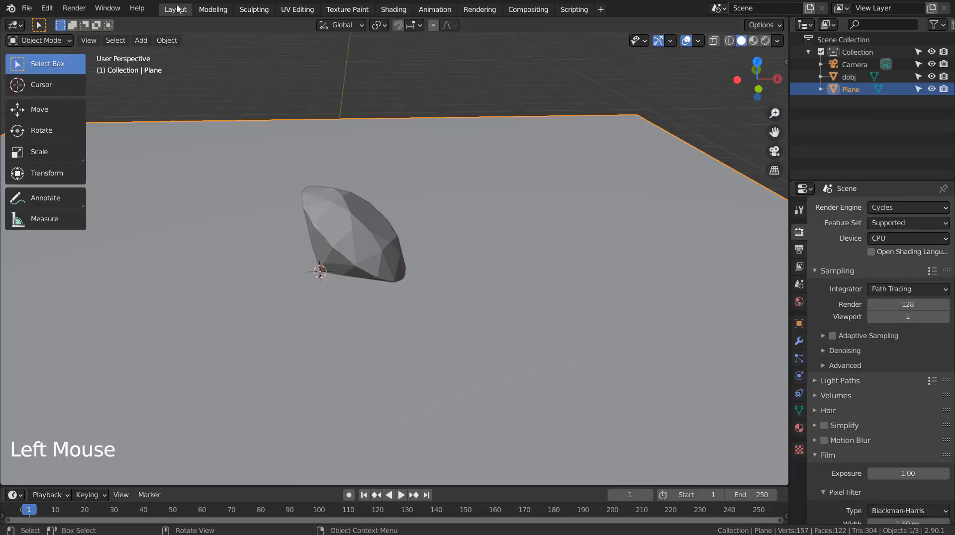
left_click(766, 41)
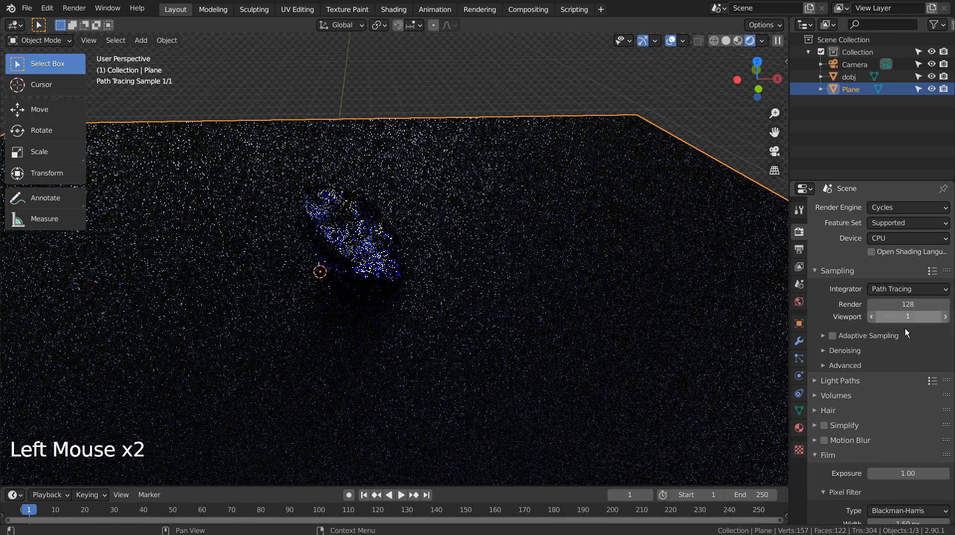
left_click(906, 317)
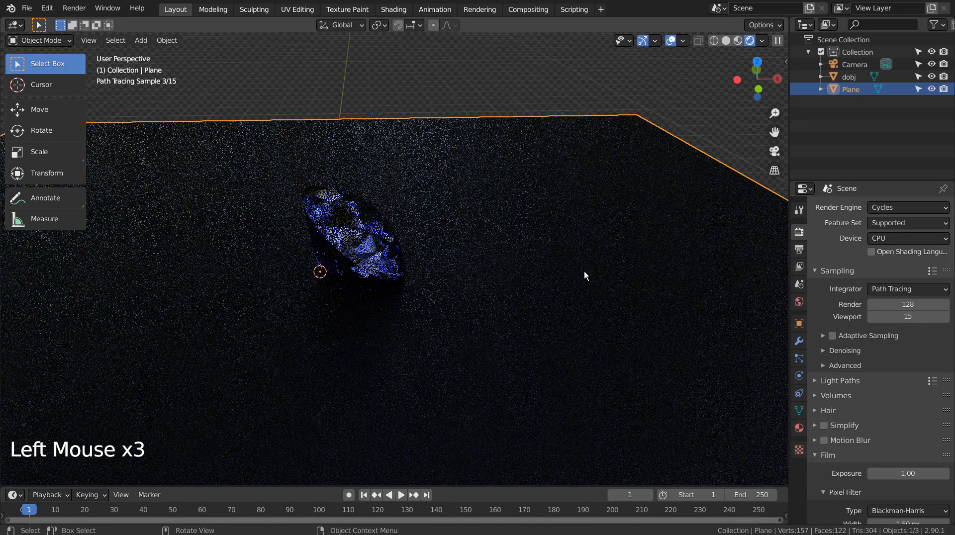
scroll(425, 262, "up", 4)
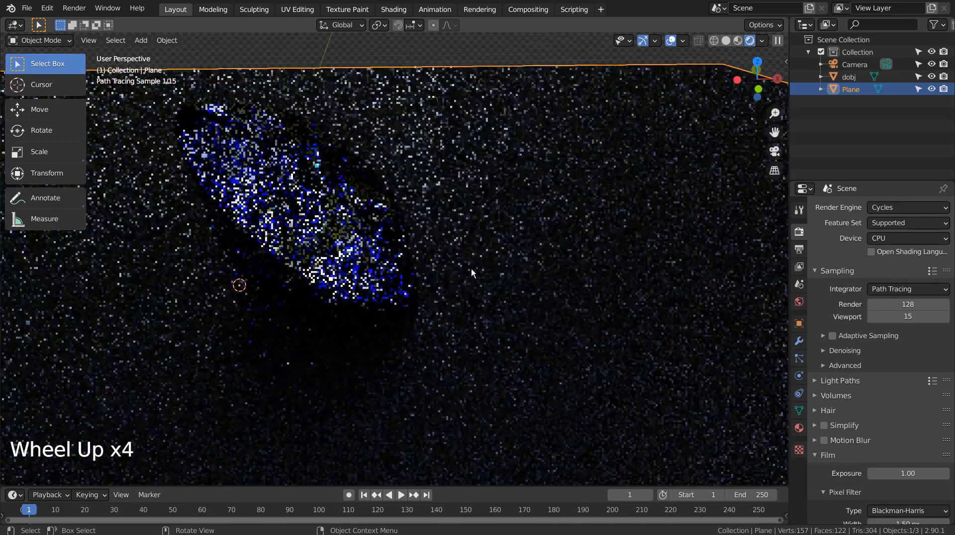
mouse_move(508, 270)
middle_mouse_down()
mouse_move(477, 281)
mouse_move(523, 266)
middle_mouse_up()
scroll(526, 267, "down", 4)
Replace the world's forest.exr background color with a Sky Texture
left_click(799, 302)
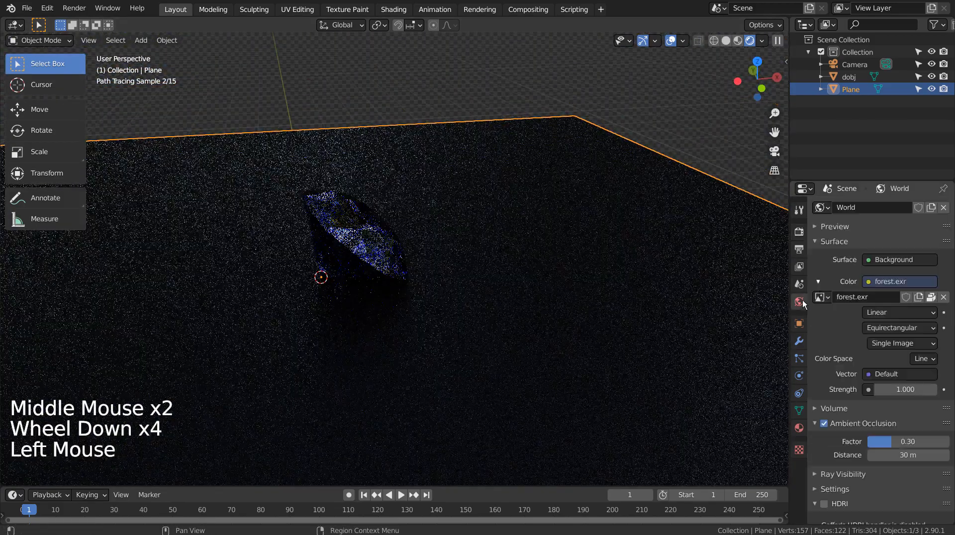
left_click(872, 285)
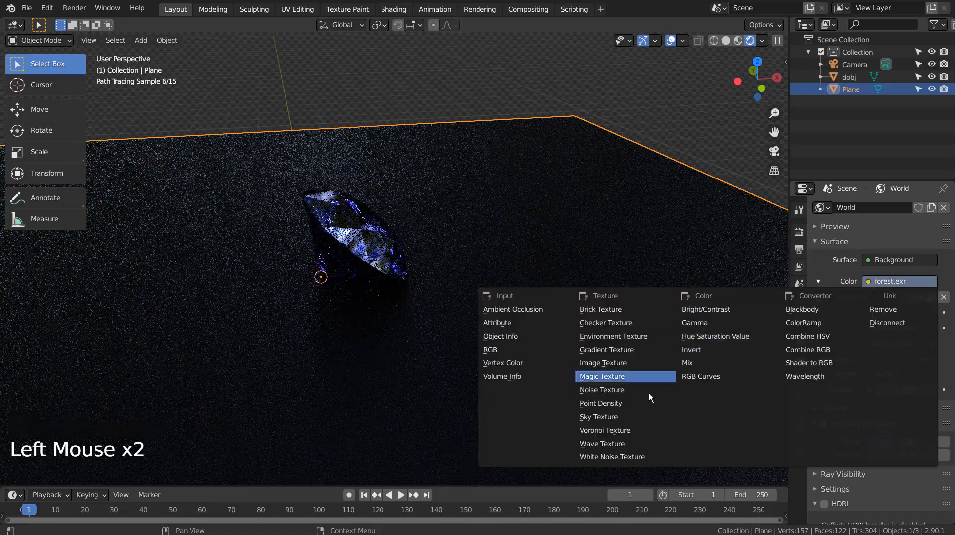
left_click(619, 417)
middle_click_drag(500, 284, 476, 295)
scroll(476, 296, "up", 2)
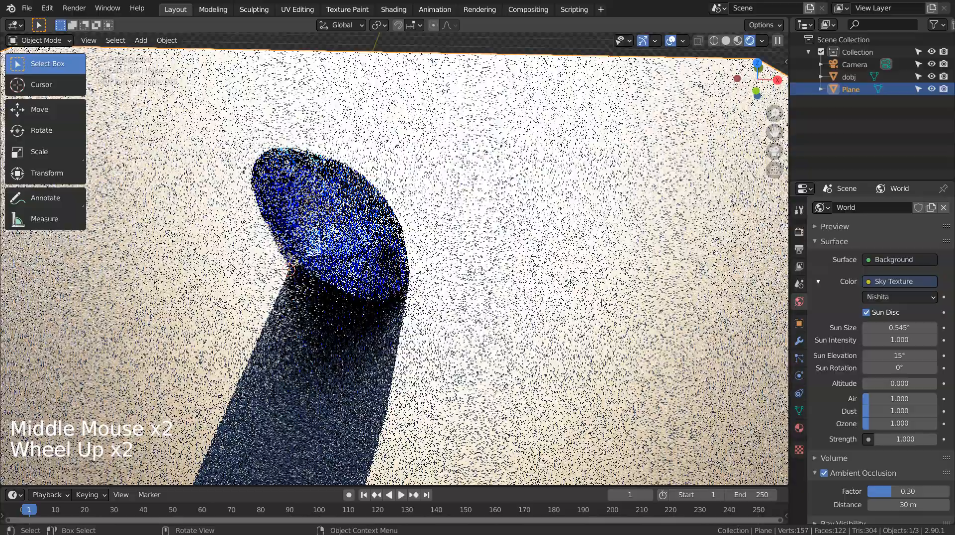
Scale the floor plane freehand beneath the diamond
middle_click_drag(603, 303, 584, 287)
key("s")
left_click(436, 281)
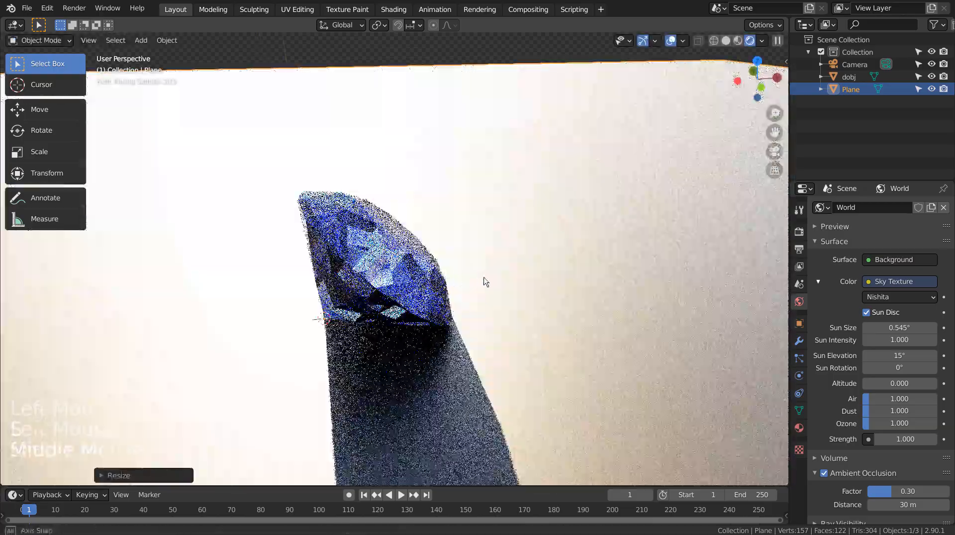
middle_click_drag(486, 282, 508, 291)
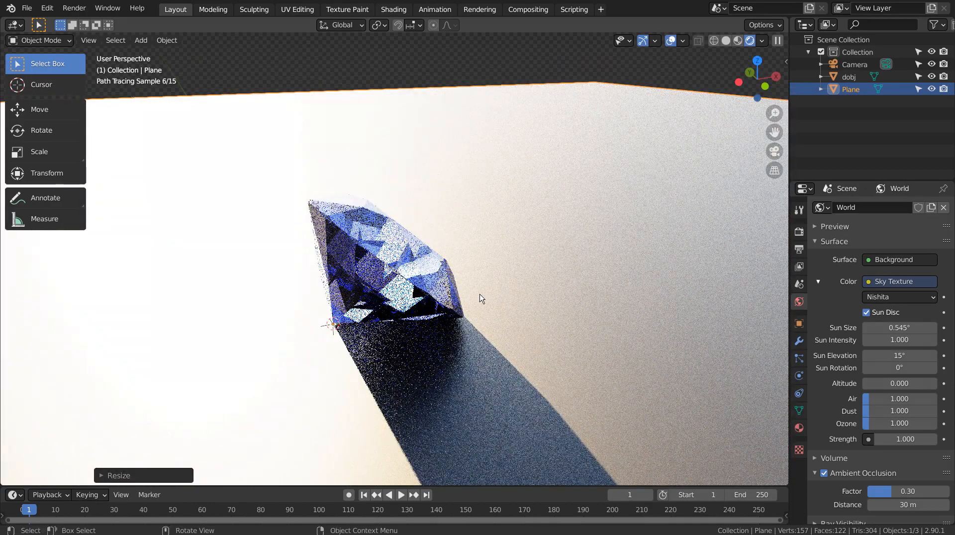
Select the diamond, check it from the front, and align the scene camera to a perspective view framing it
left_click(432, 289)
key("KP_1")
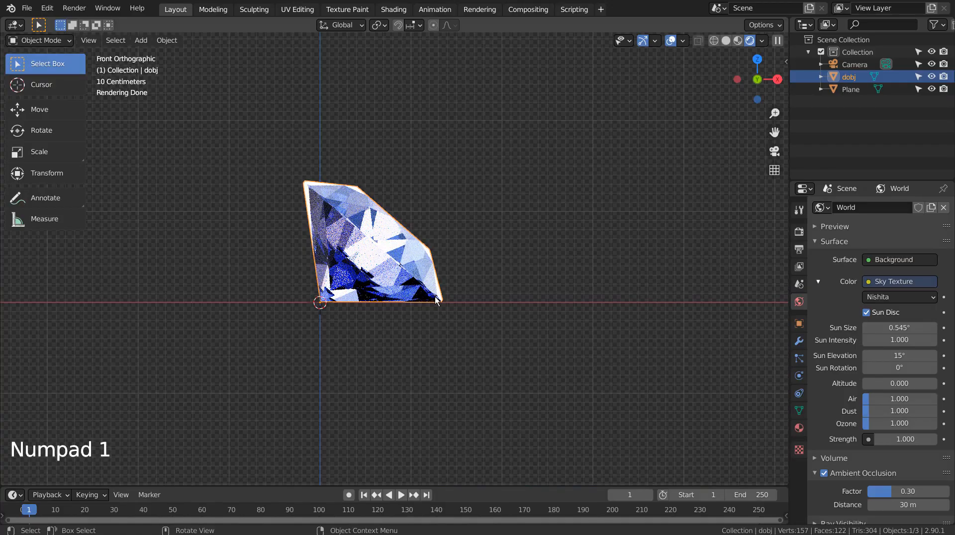
middle_click_drag(435, 299, 455, 337)
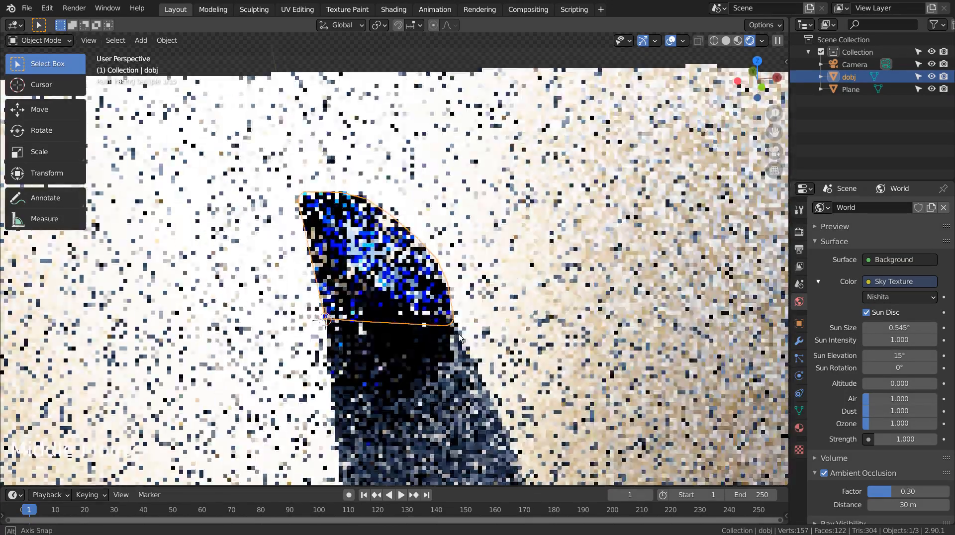
key("ctrl+alt+KP_0")
key("shift+grave")
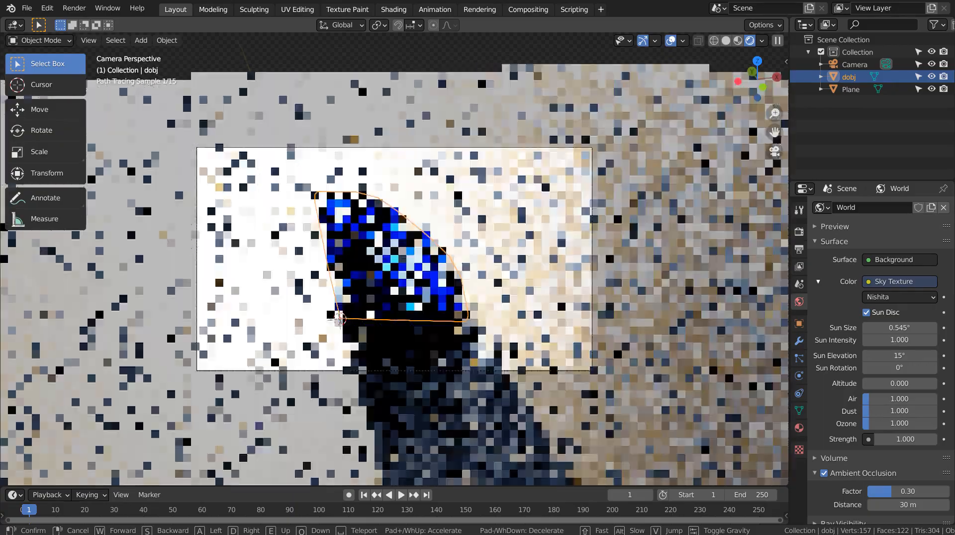
left_click(394, 259)
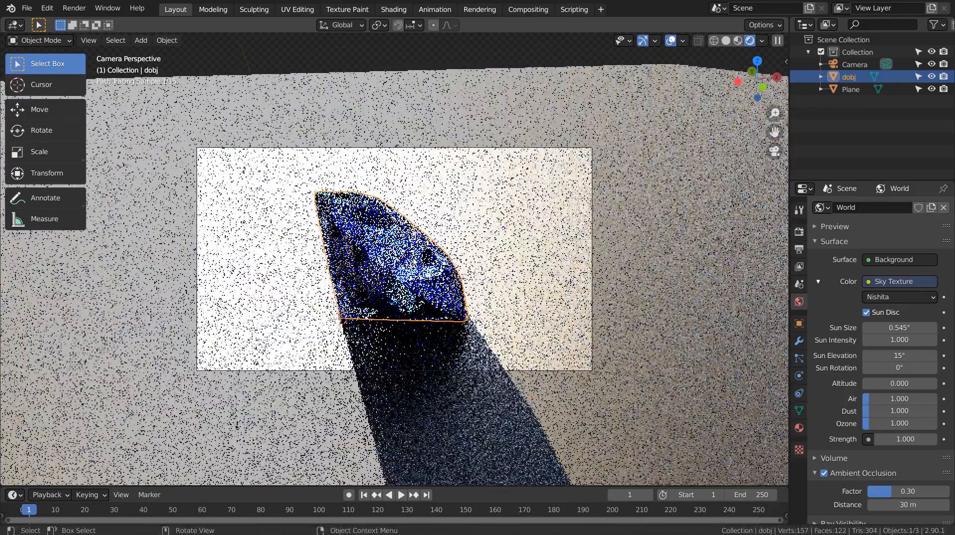
Set the Sky Texture's Sun Intensity and the world's Strength to 0.3
left_click(620, 330)
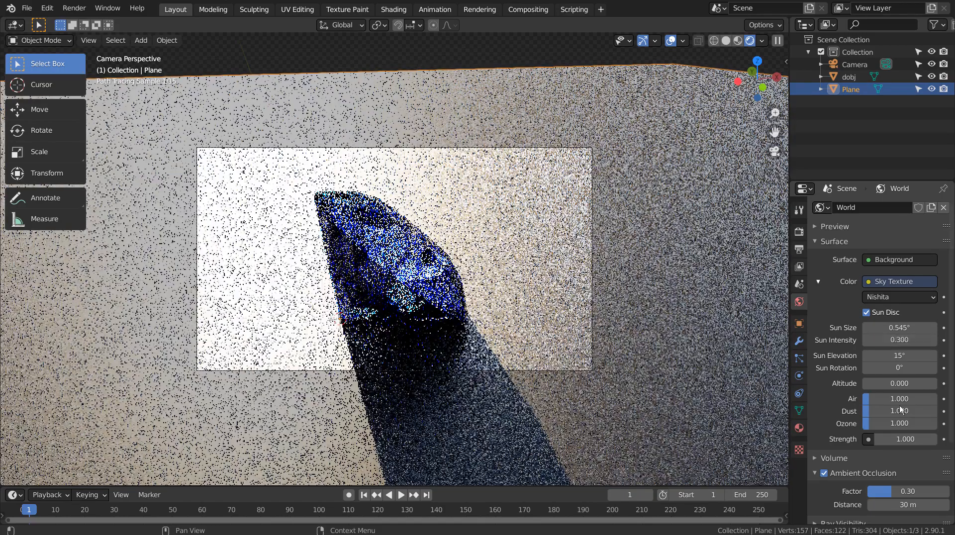
left_click(901, 439)
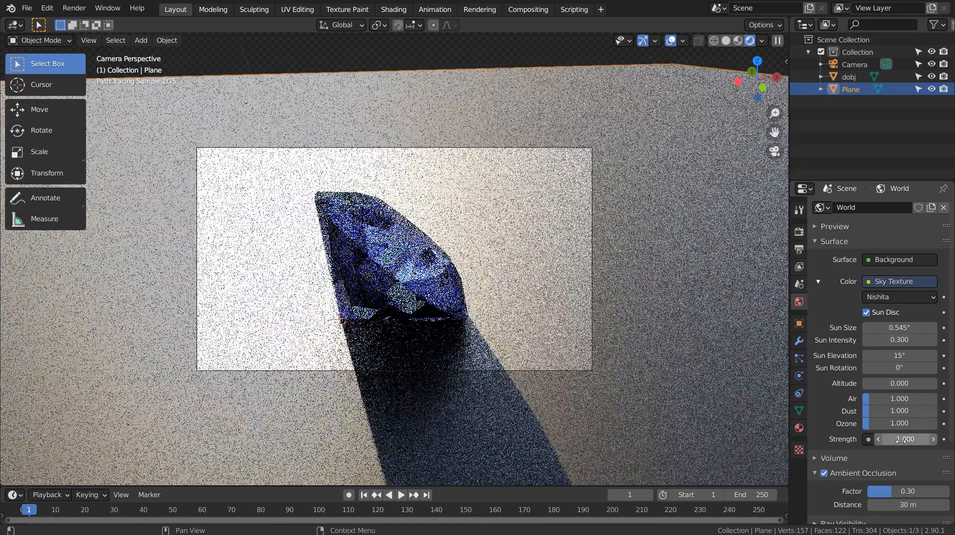
type("0.3")
key("Return")
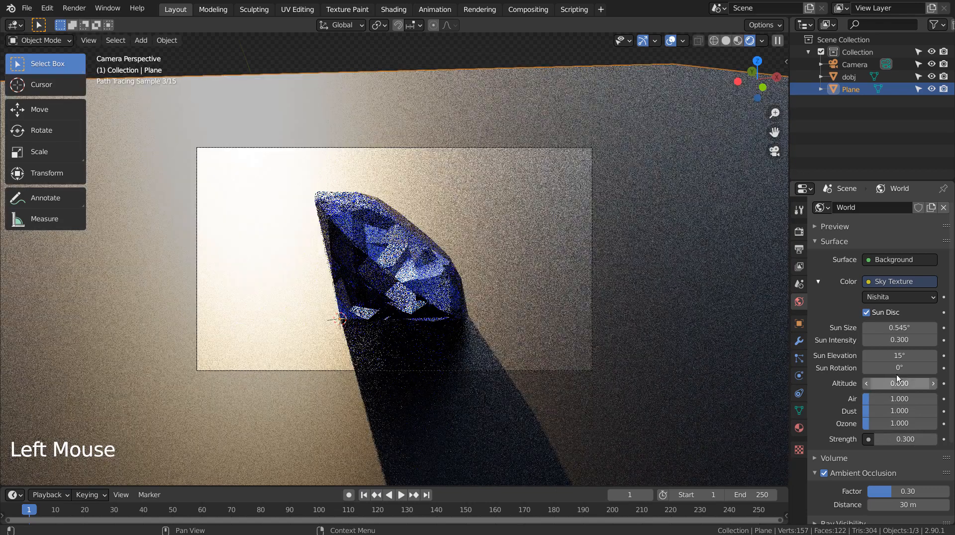
Set the Sky Texture's Sun Elevation to 35° and its Sun Rotation to 90°
left_click(899, 355)
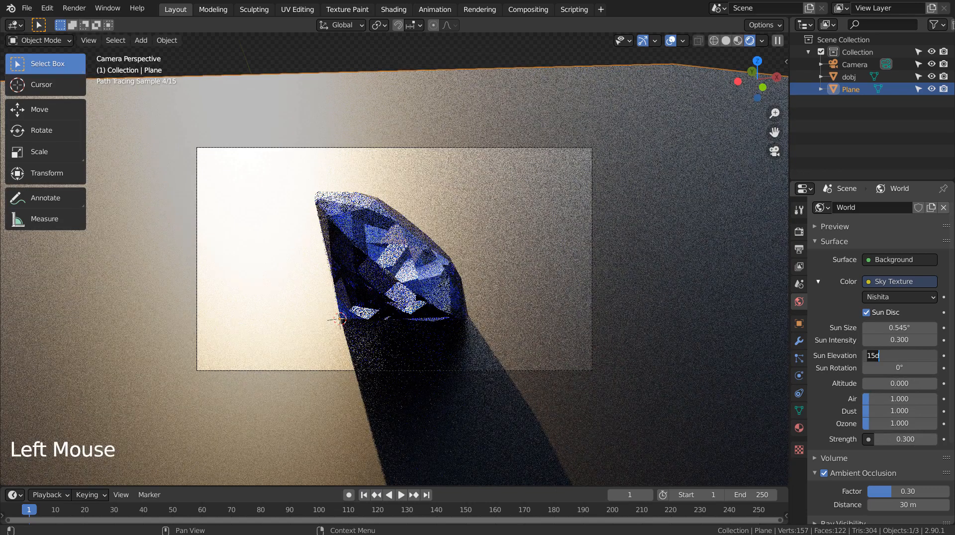
type("45")
key("Return")
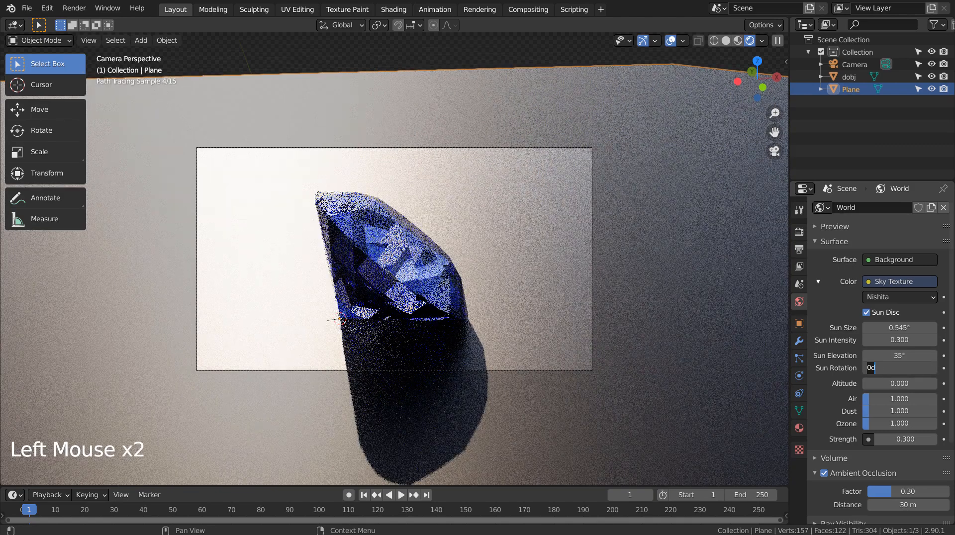
type("90")
key("Return")
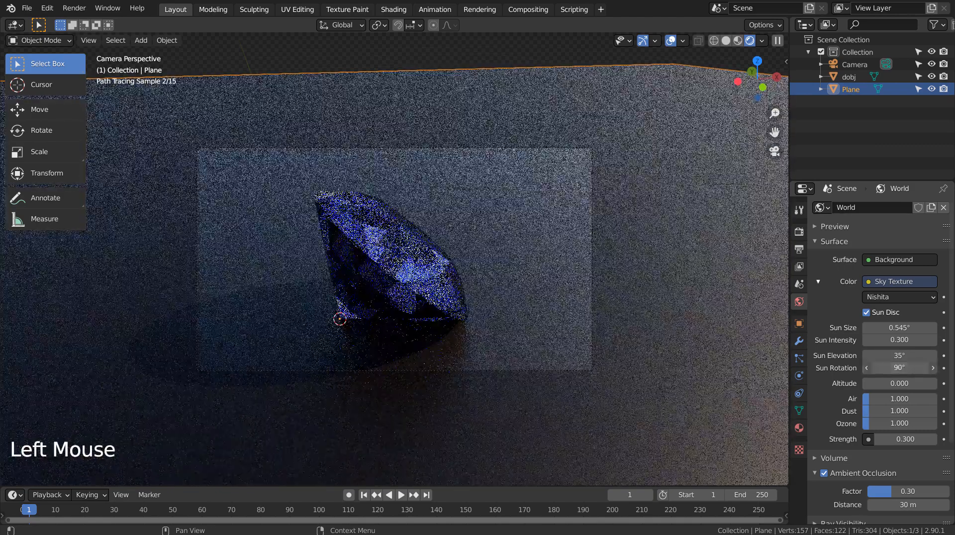
Try Sun Rotation values of 35°, 25° and 75° on the Sky Texture and settle on 54°
left_click(899, 368)
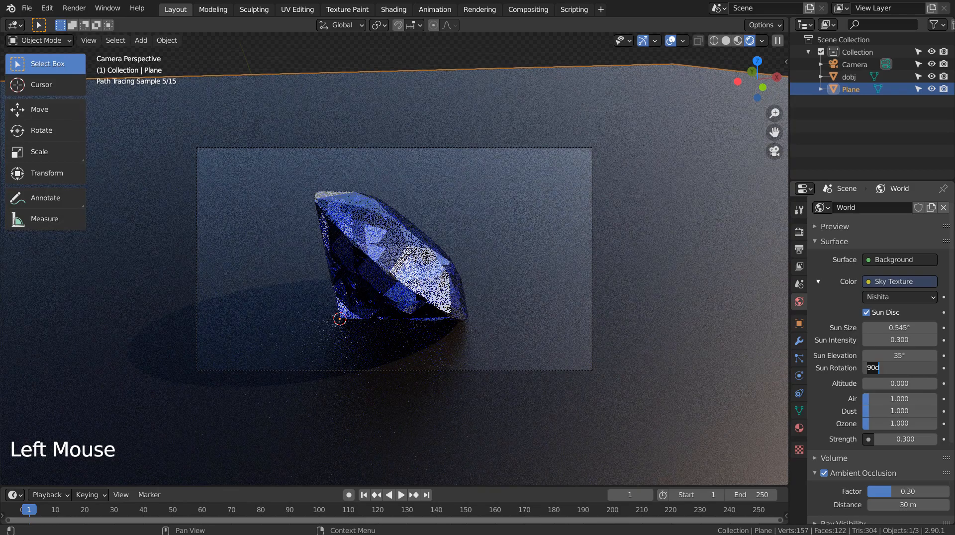
key("Return")
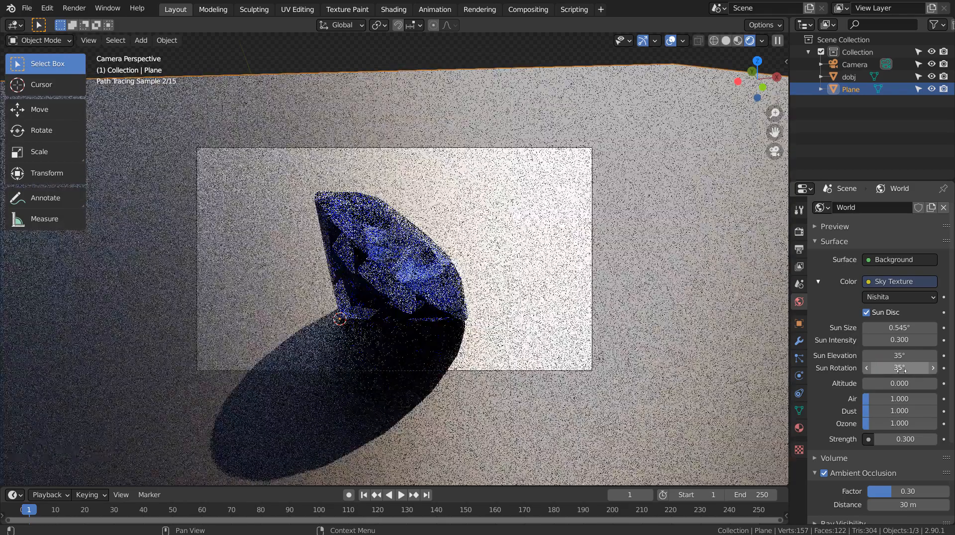
left_click(899, 368)
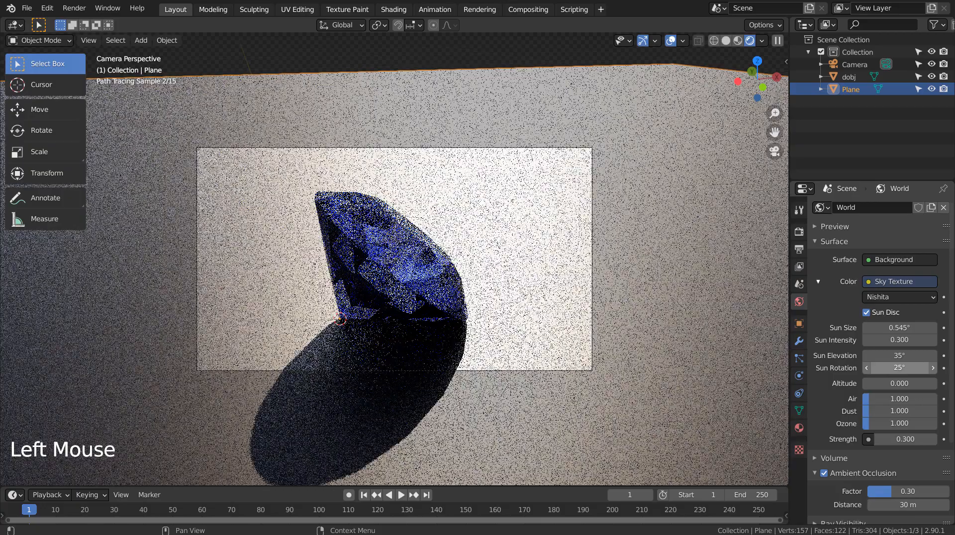
left_click(901, 369)
type("75")
key("Return")
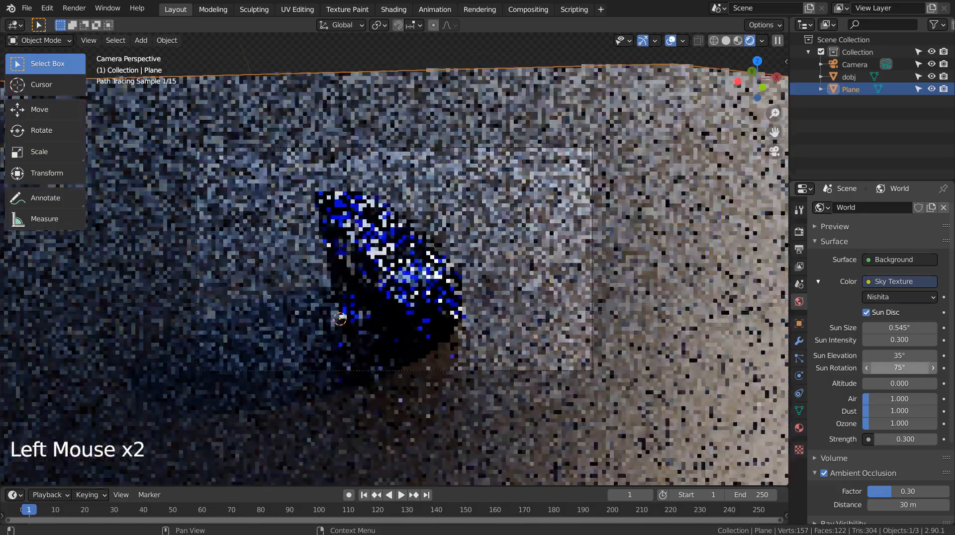
type("65")
key("Return")
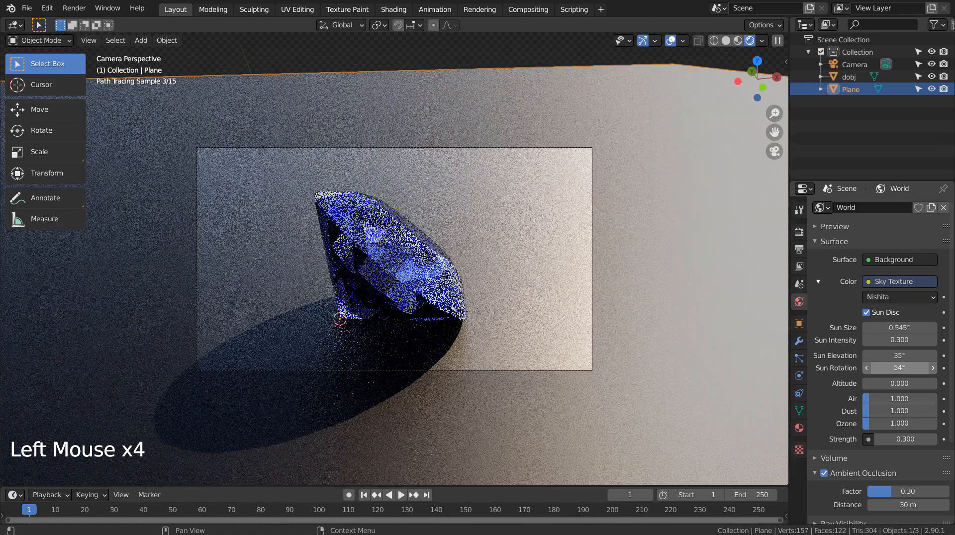
Set the Metallic value of the floor plane's black material to 0.22
left_click(798, 430)
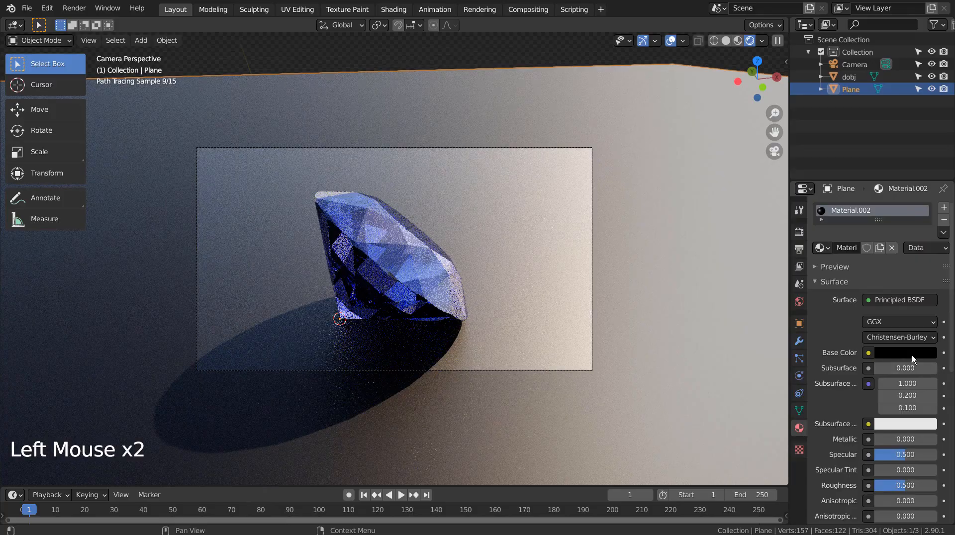
mouse_move(900, 440)
left_mouse_down()
mouse_move(937, 440)
mouse_move(922, 440)
left_mouse_up()
left_click_drag(905, 439, 886, 439)
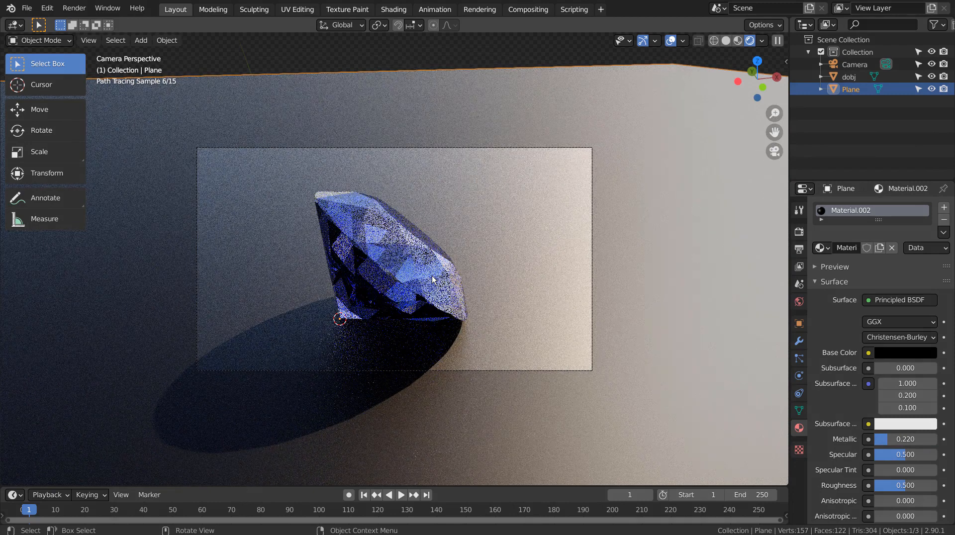
Set the world Sky Texture's Sun Elevation to 45° and its Sun Rotation to 75°
left_click(421, 267)
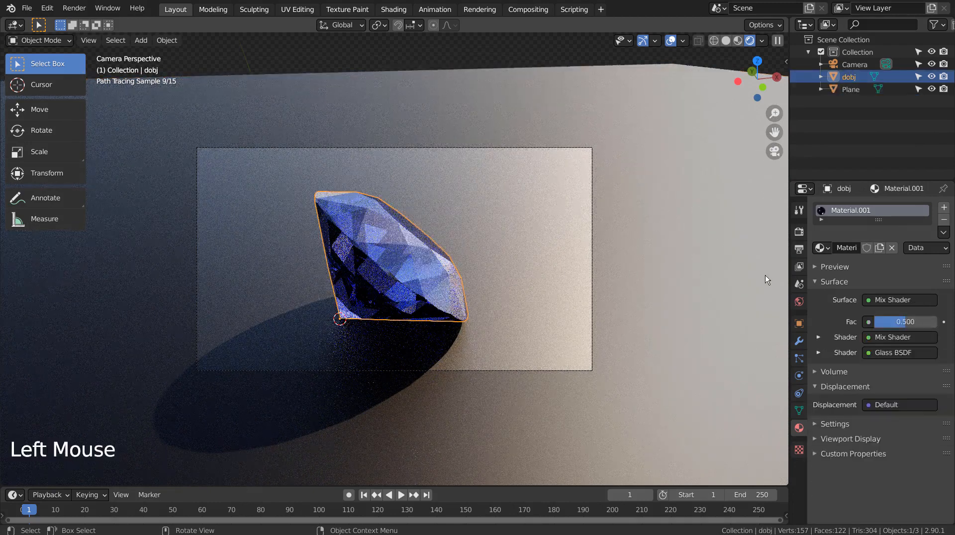
left_click(654, 254)
left_click(799, 301)
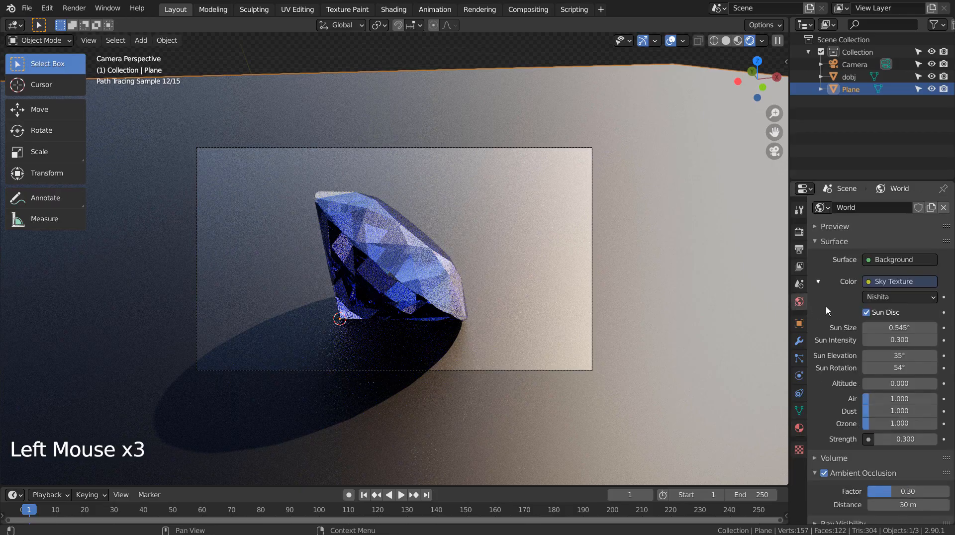
left_click_drag(875, 355, 915, 355)
left_click(866, 355)
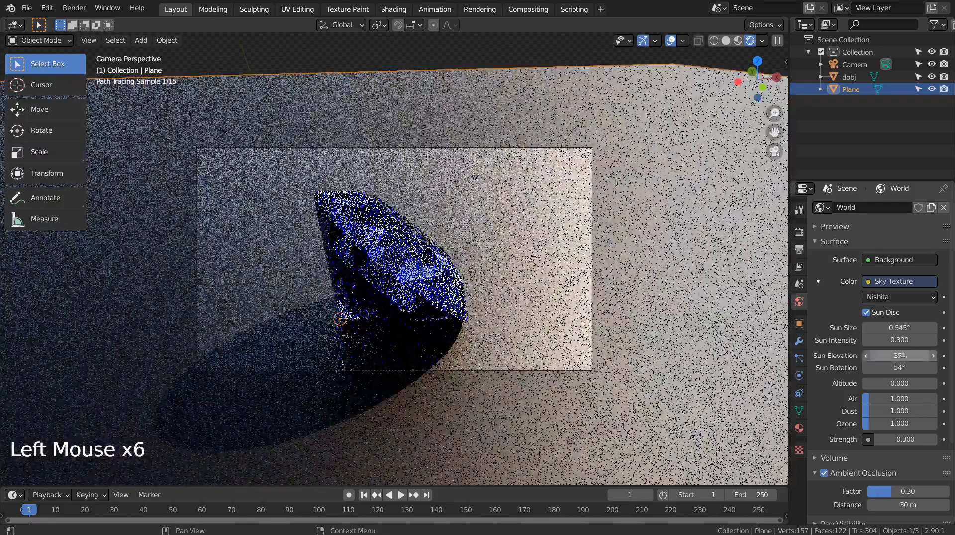
left_click(866, 355)
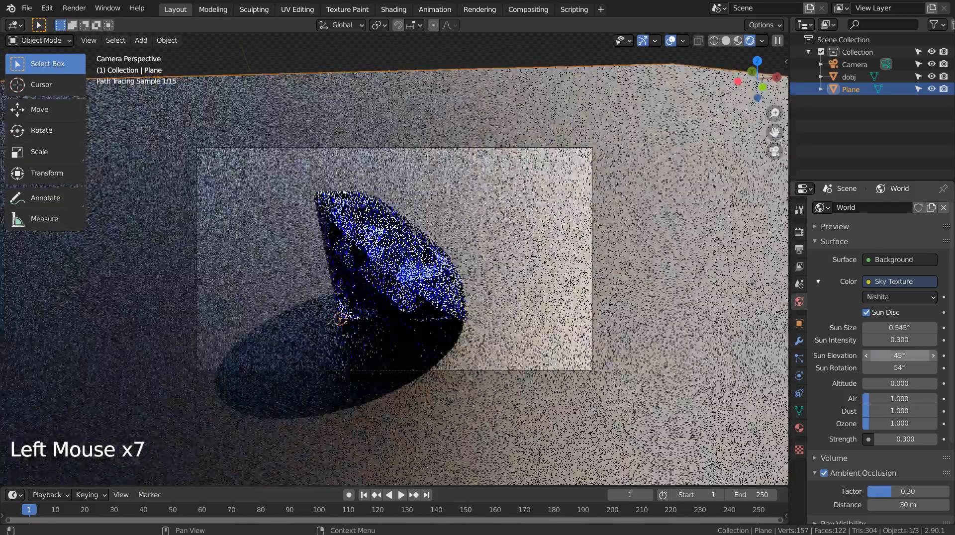
left_click_drag(890, 368, 911, 367)
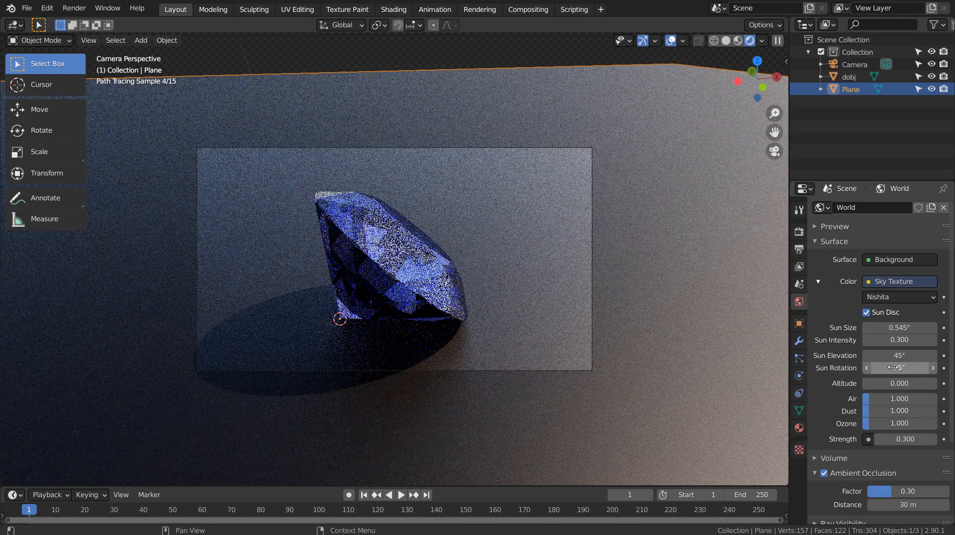
Group all the diamond material's nodes except the Material Output into one node group in the Shading workspace
left_click(400, 274)
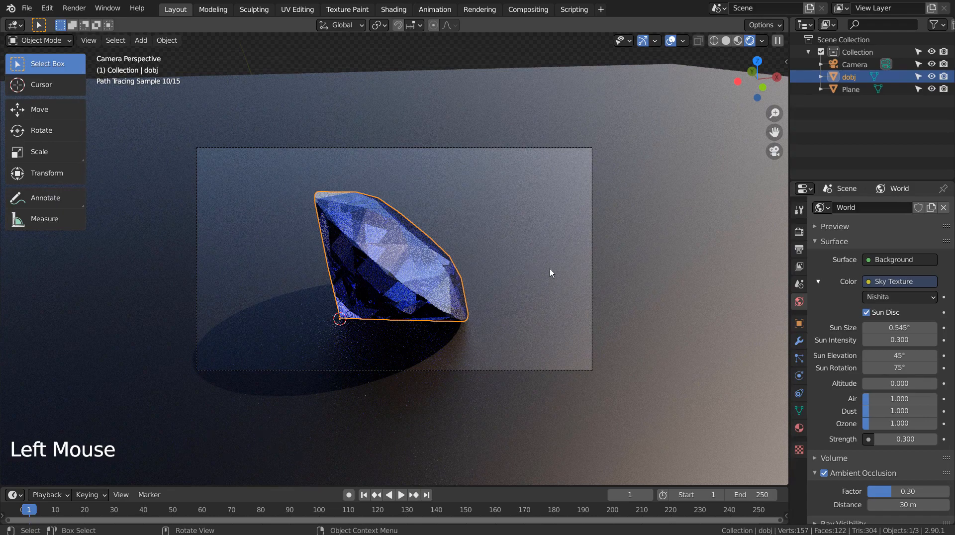
left_click(393, 9)
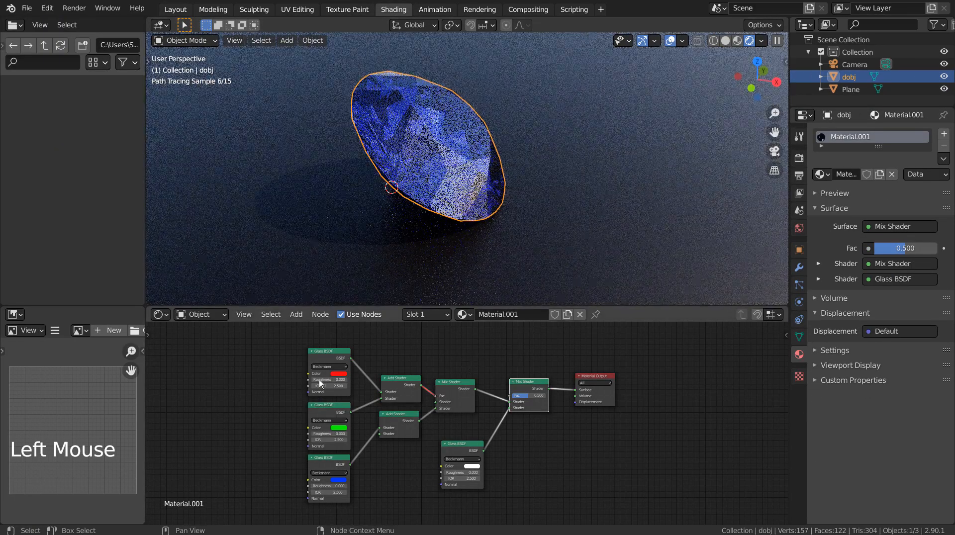
key("b")
left_click_drag(259, 346, 544, 510)
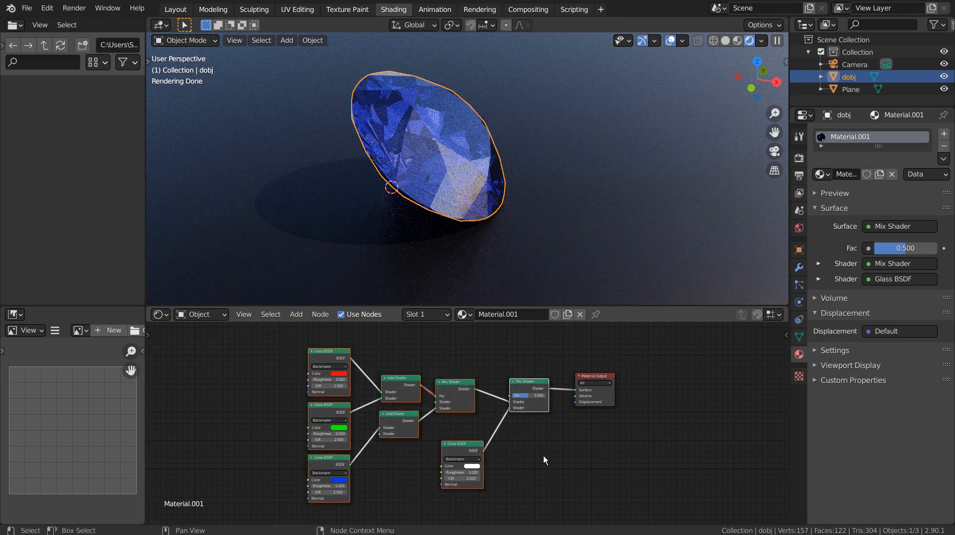
key("ctrl+g")
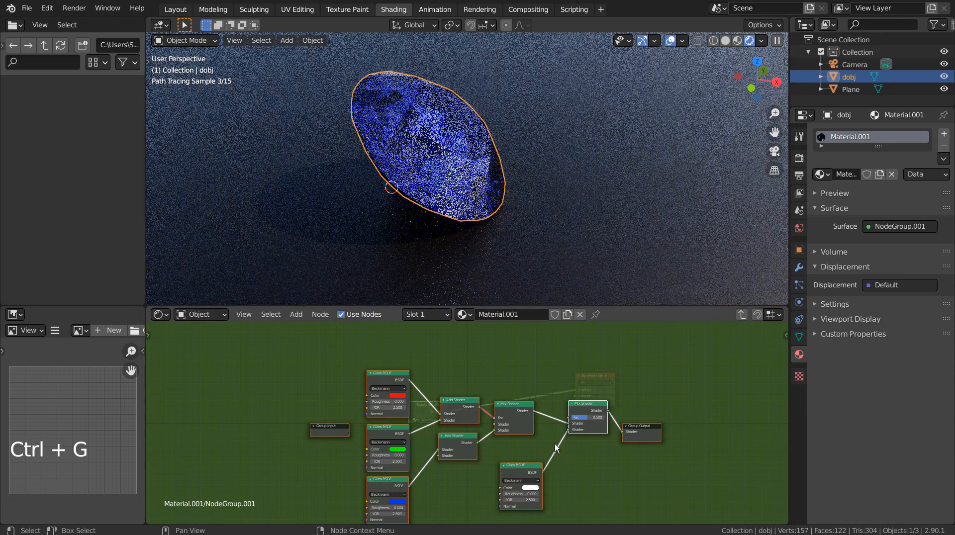
Expose the final Mix Shader's Fac as an input of the node group and exit the group
middle_click_drag(603, 455, 409, 396, "shift")
scroll(452, 396, "up", 7)
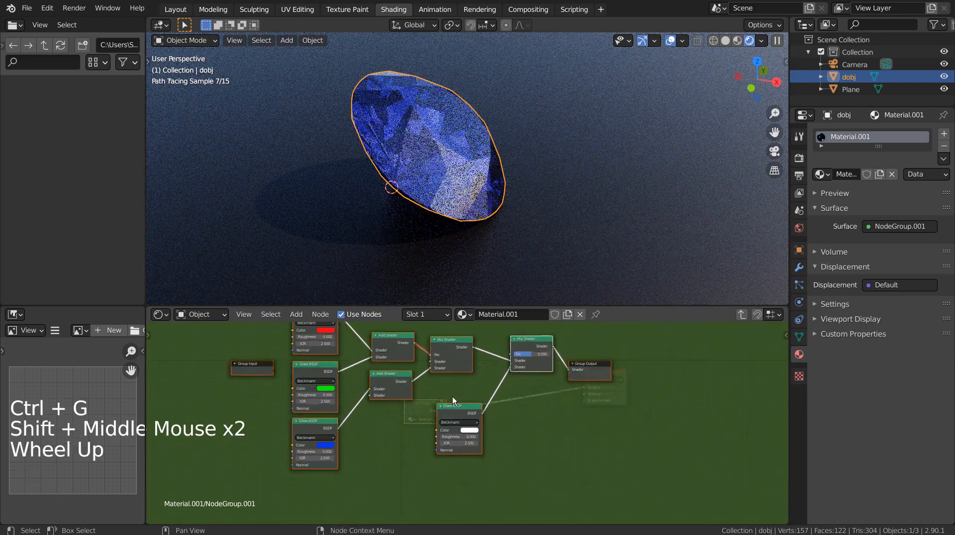
middle_click_drag(553, 389, 500, 448, "shift")
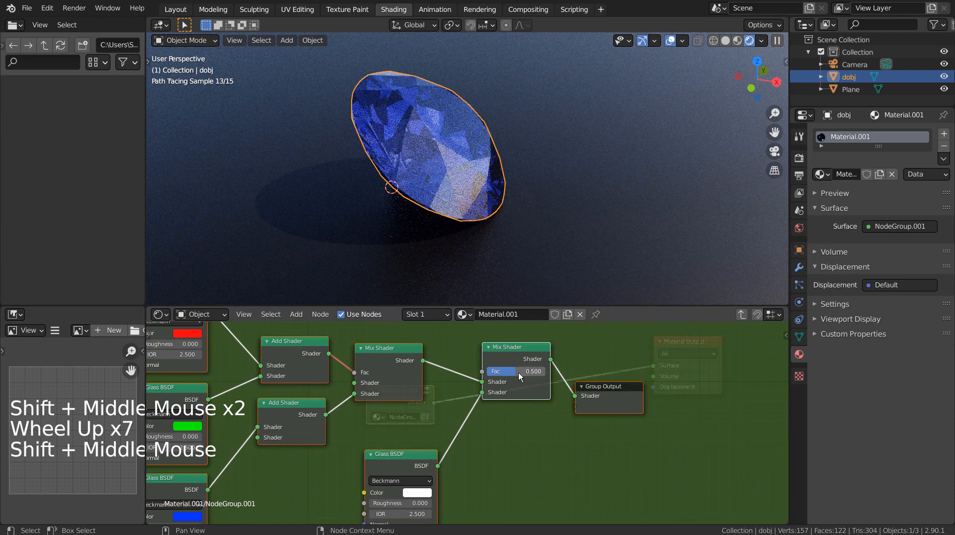
scroll(527, 373, "up", 4)
scroll(518, 381, "down", 8)
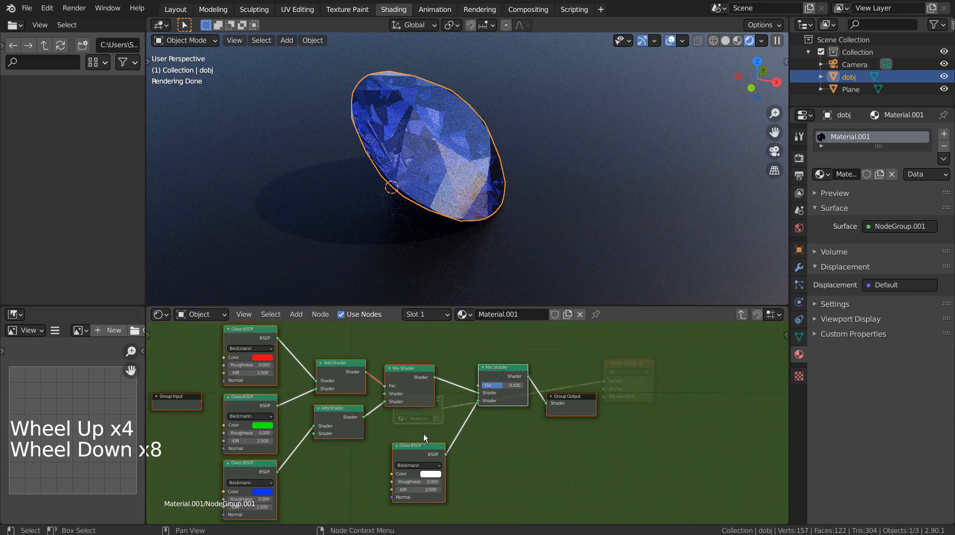
middle_click_drag(423, 434, 602, 432, "shift")
left_click(621, 398)
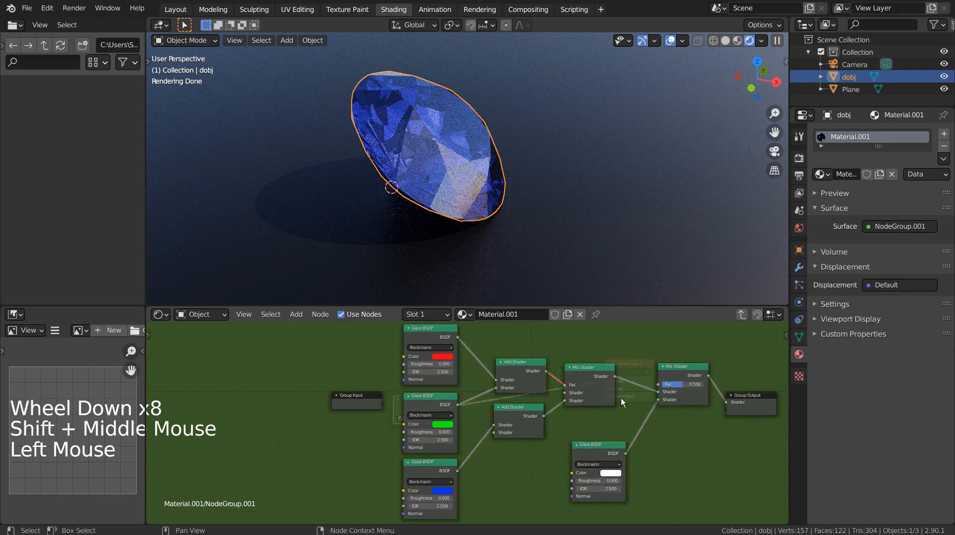
left_click_drag(657, 384, 381, 406)
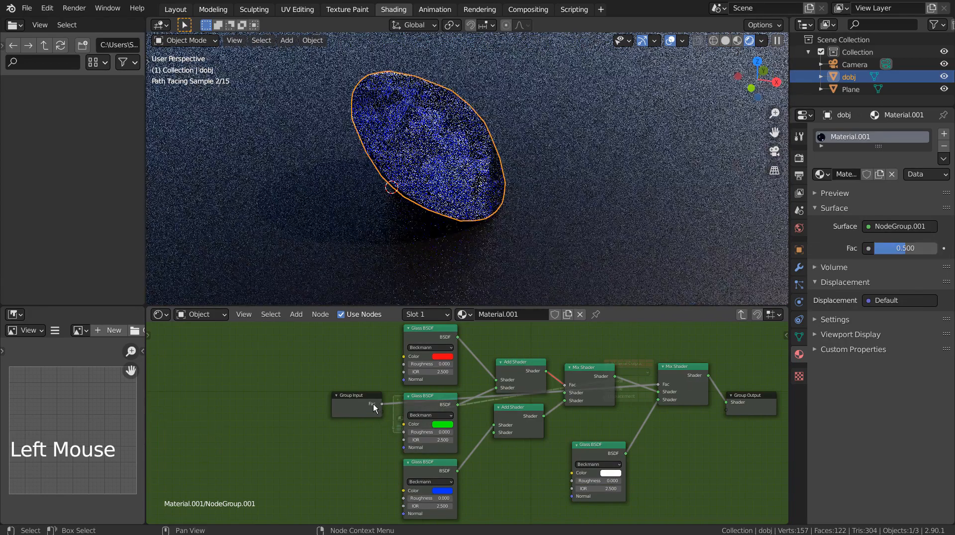
key("Tab")
Switch the viewport to the camera view and set the node group's Fac to 0.860
key("KP_0")
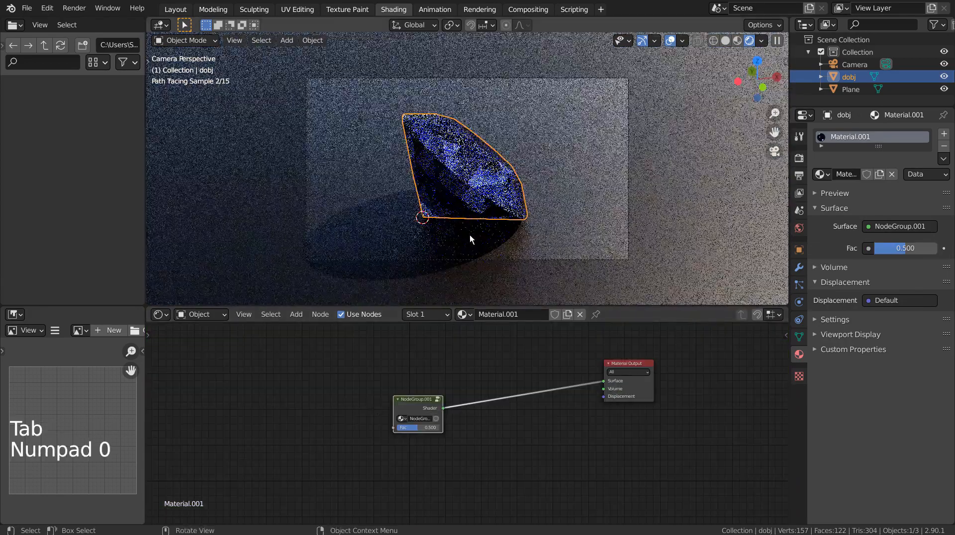
scroll(437, 435, "up", 10)
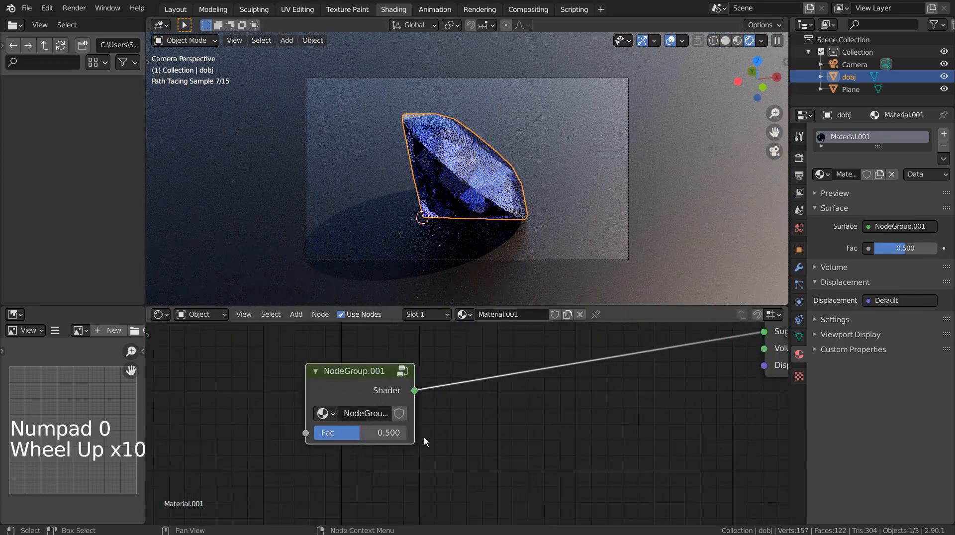
scroll(424, 437, "up", 2)
left_click_drag(359, 434, 384, 439)
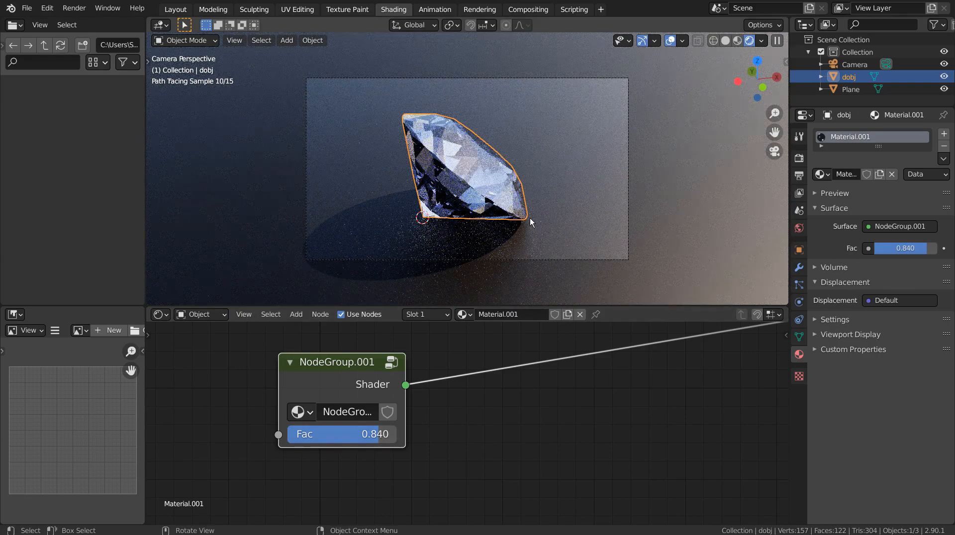
mouse_move(382, 436)
left_mouse_down()
mouse_move(406, 437)
mouse_move(371, 435)
mouse_move(381, 435)
left_mouse_up()
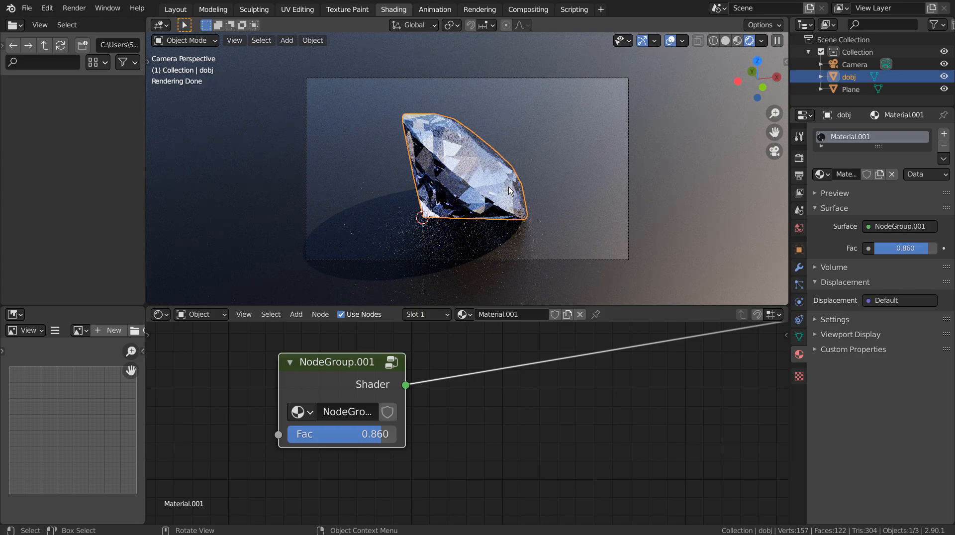
In the Layout workspace, try a world background Strength of 0.5 and reduce it to 0.2
left_click(175, 9)
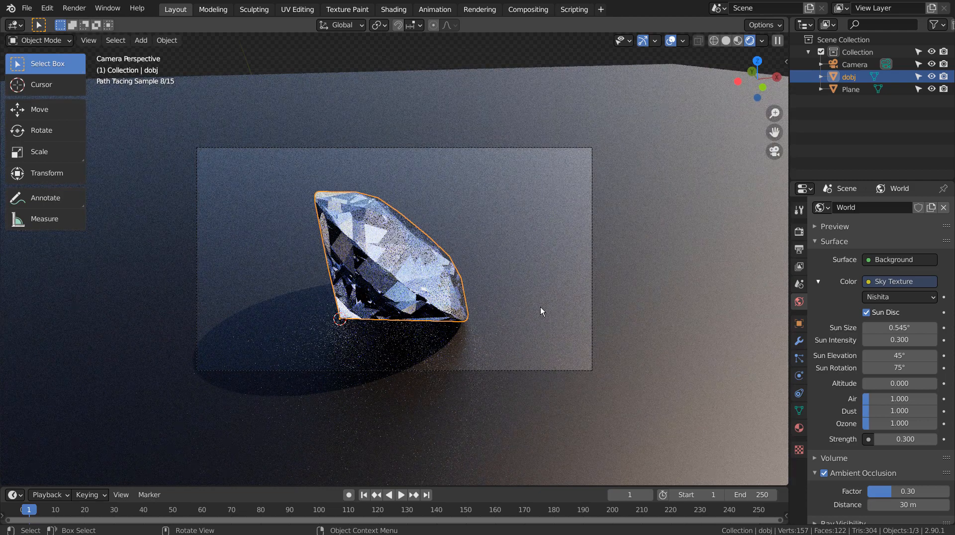
left_click(917, 441)
type("0.5")
key("Return")
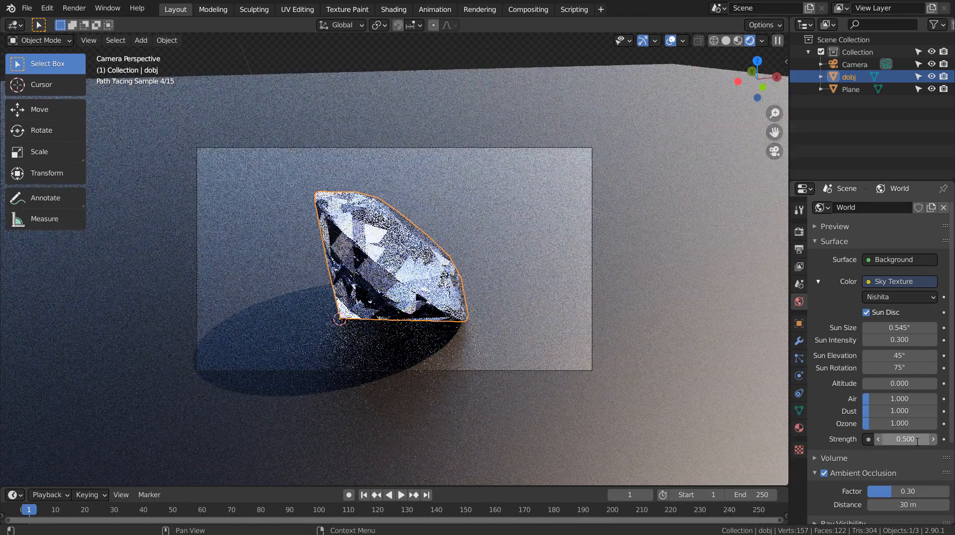
left_click(917, 441)
type("0.2")
key("Return")
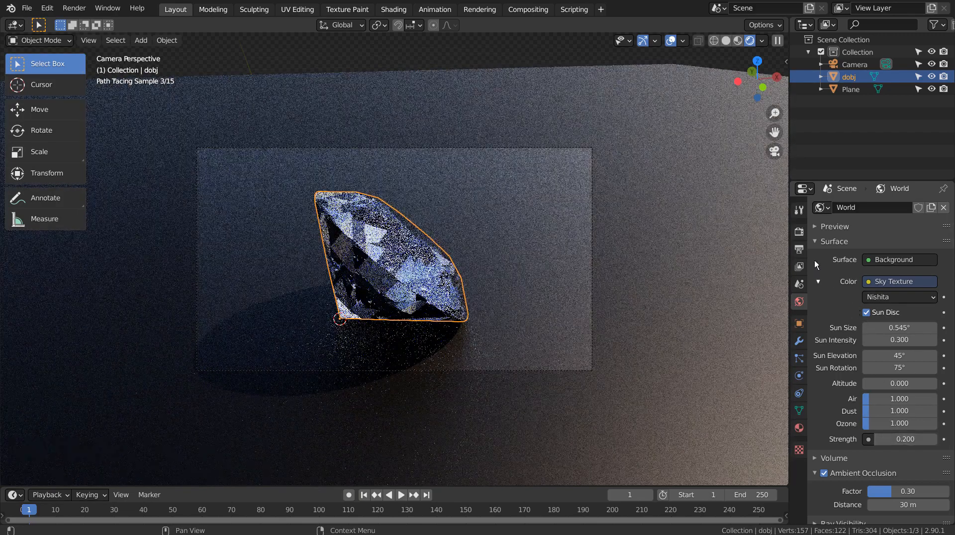
Set the Cycles viewport sample count to 111
left_click(799, 231)
double_click(907, 316)
type("111")
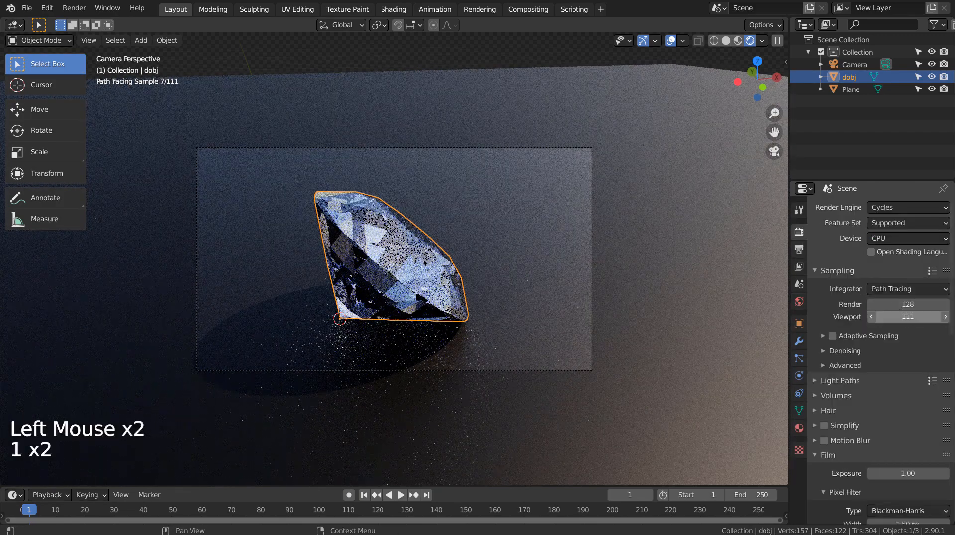
key("Return")
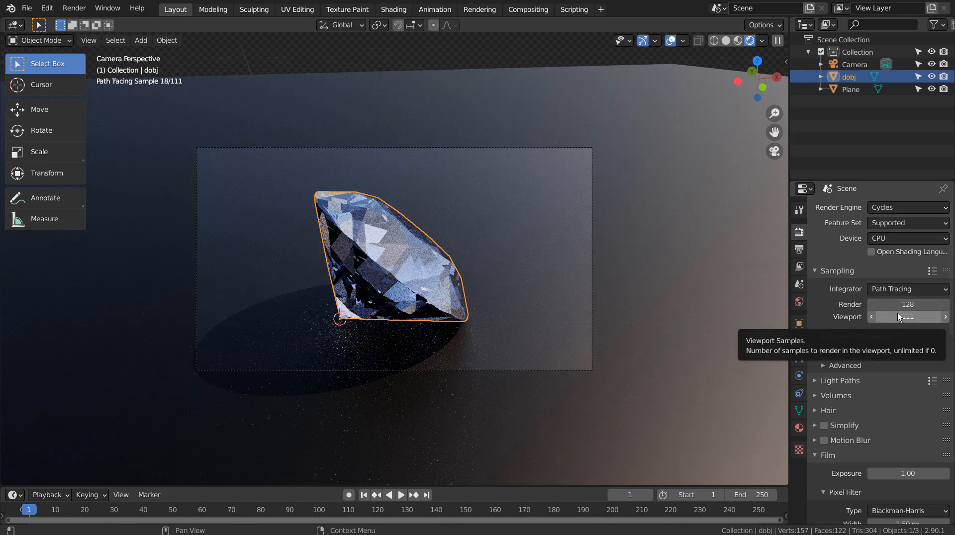
Try world background Strength values of 0.3, 5 and 0.5
left_click(799, 301)
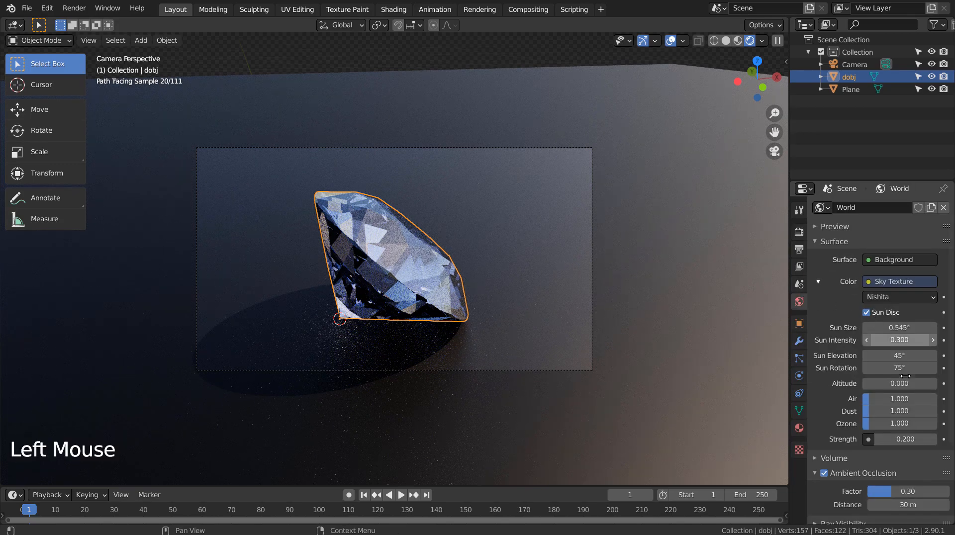
double_click(901, 437)
type("0.3")
key("Return")
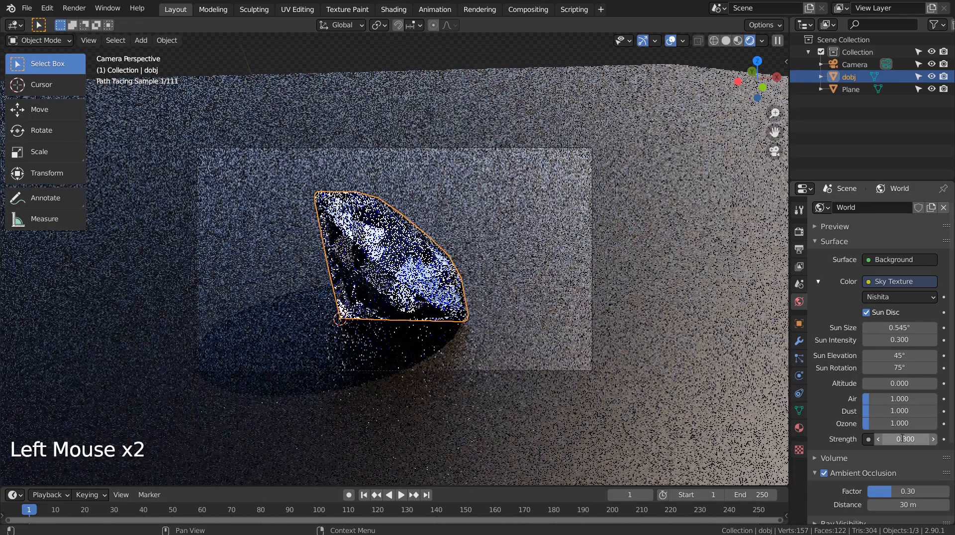
left_click(902, 438)
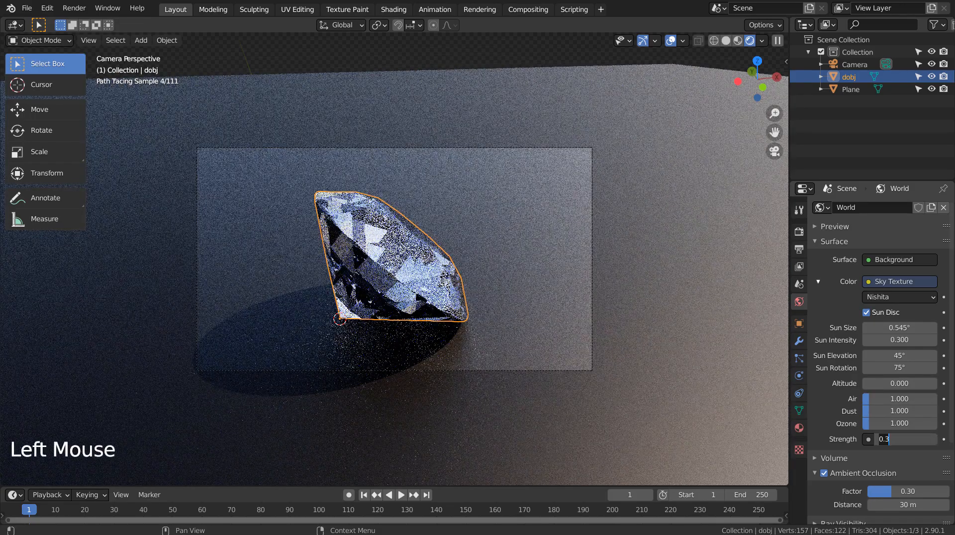
type("5")
key("Return")
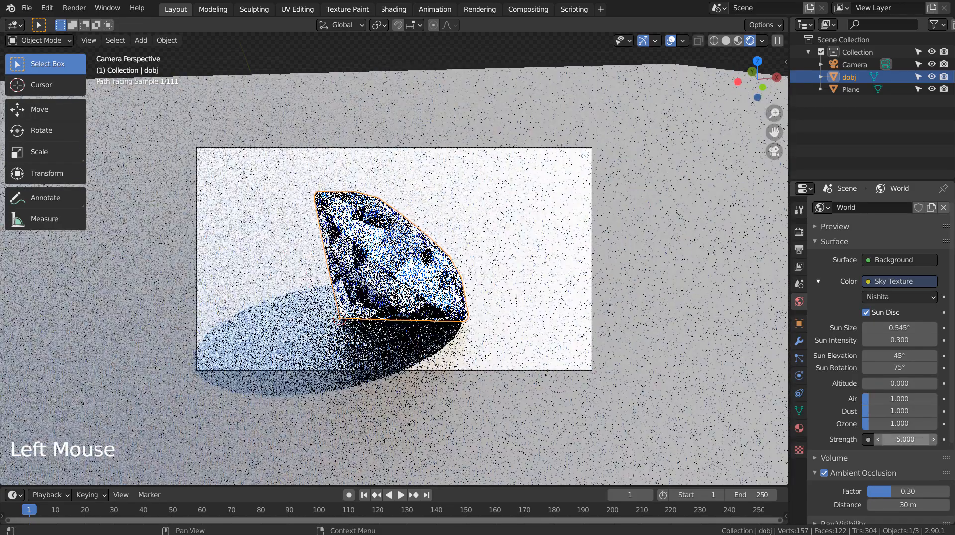
left_click(901, 439)
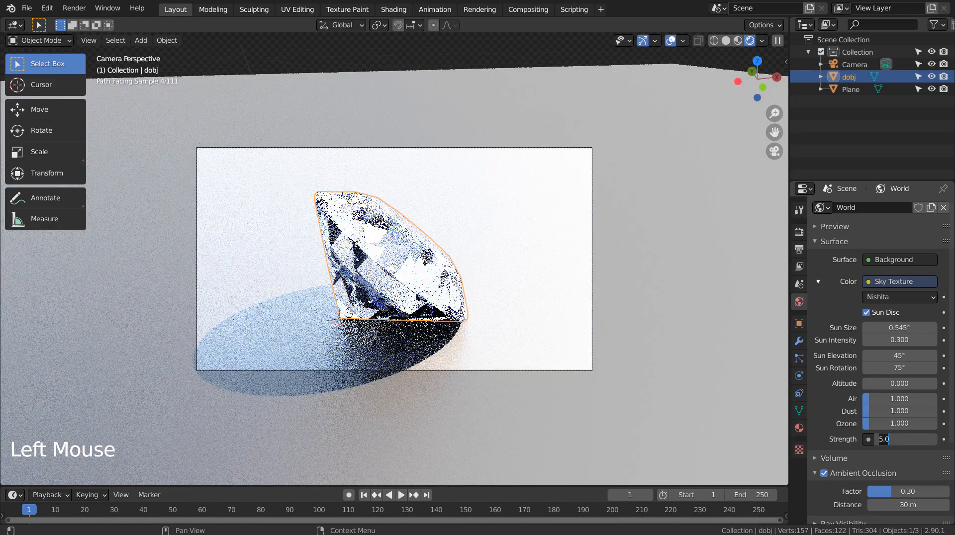
type("0.5")
key("Return")
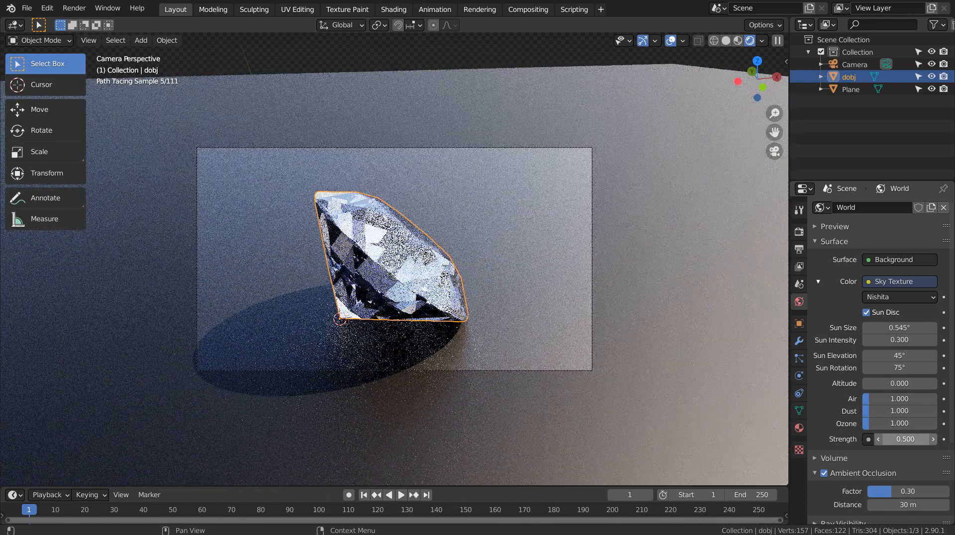
Try the world background Strength at 0.3 again and settle on 0.2
left_click(901, 439)
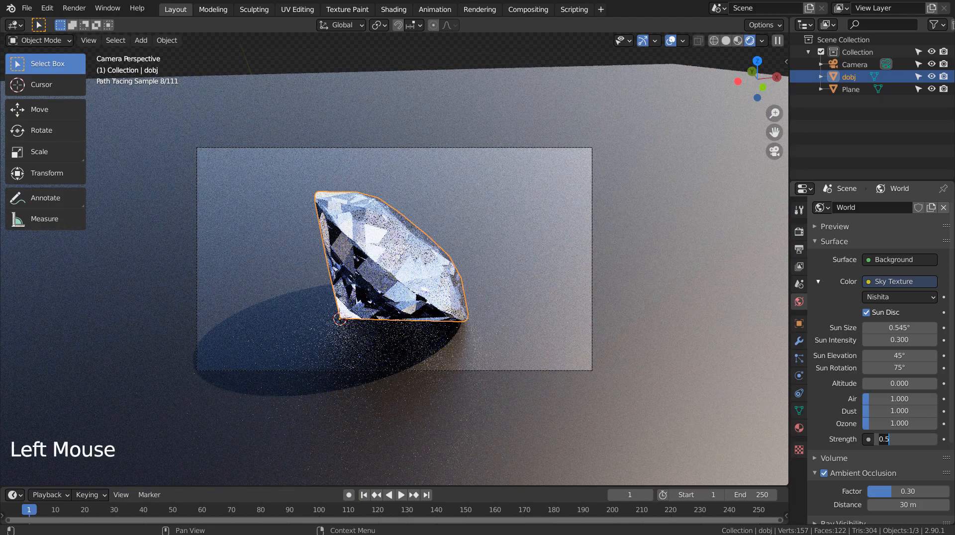
key("BackSpace")
type("3")
key("Return")
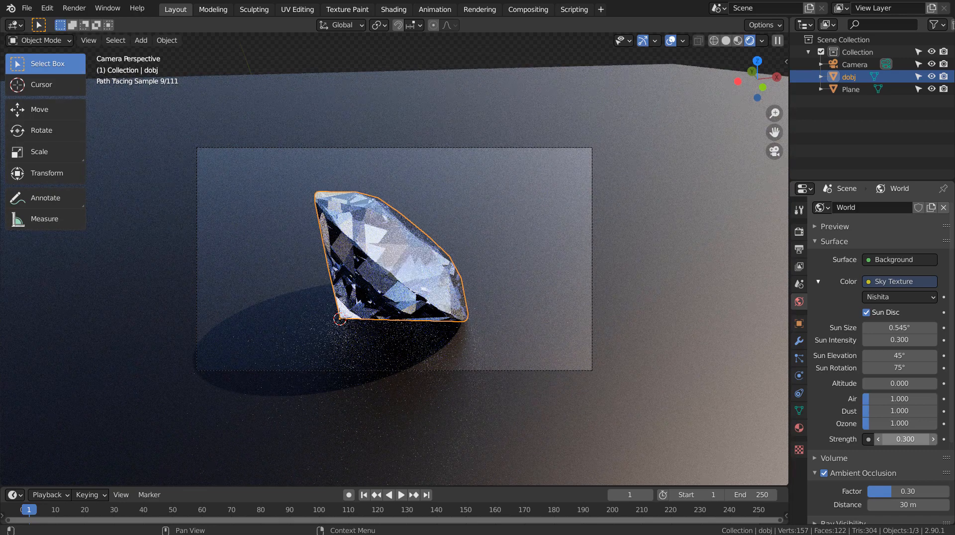
left_click(905, 439)
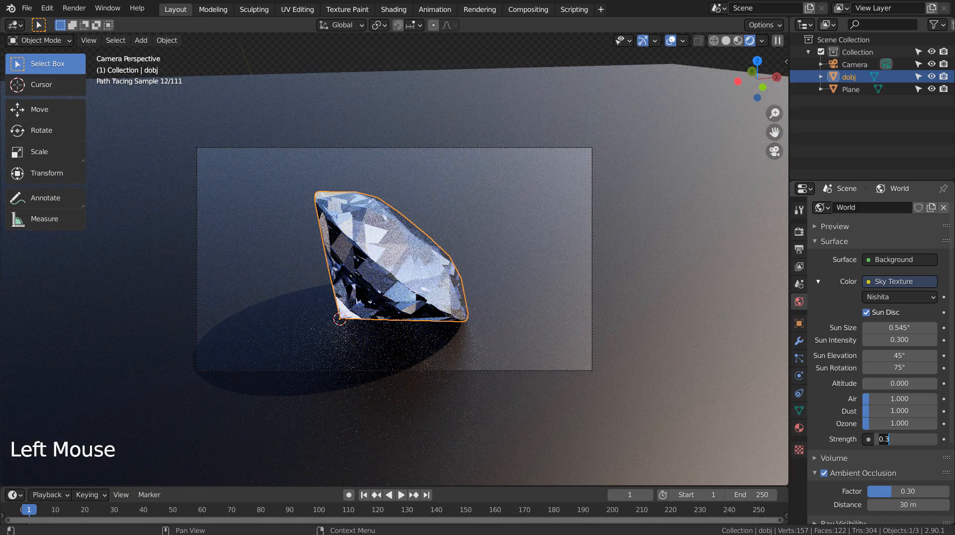
key("BackSpace")
type("2")
key("Return")
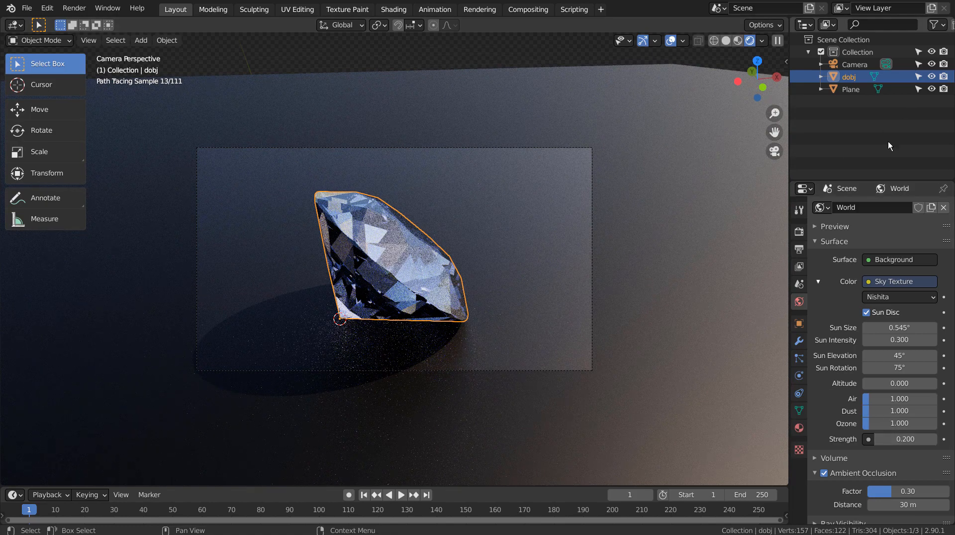
Set the Cycles sampling to 64 render samples and 1 viewport sample
left_click(799, 232)
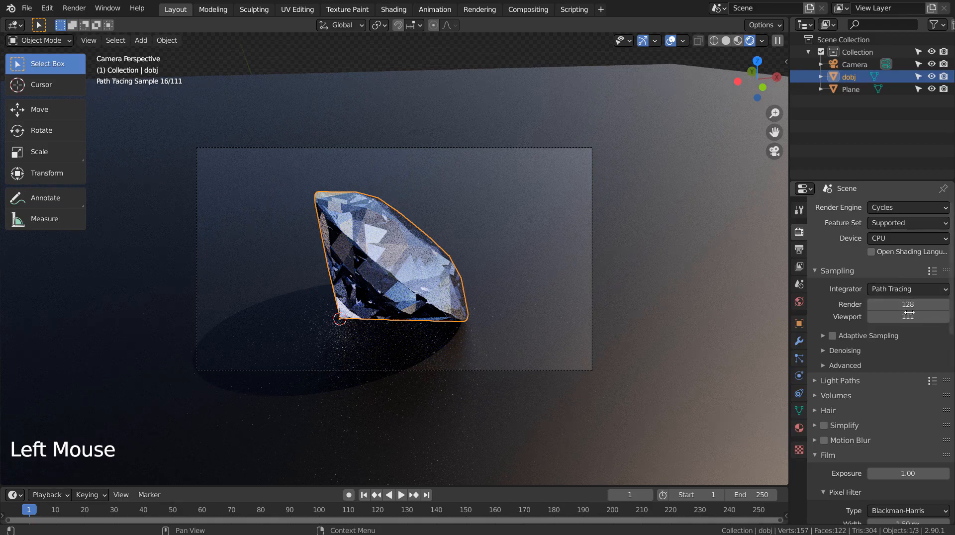
double_click(906, 305)
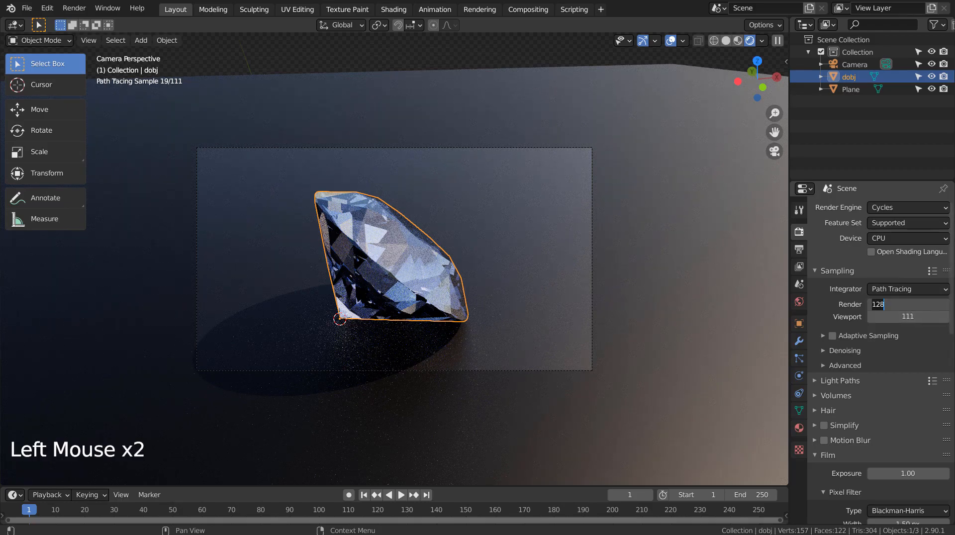
type("64")
key("Return")
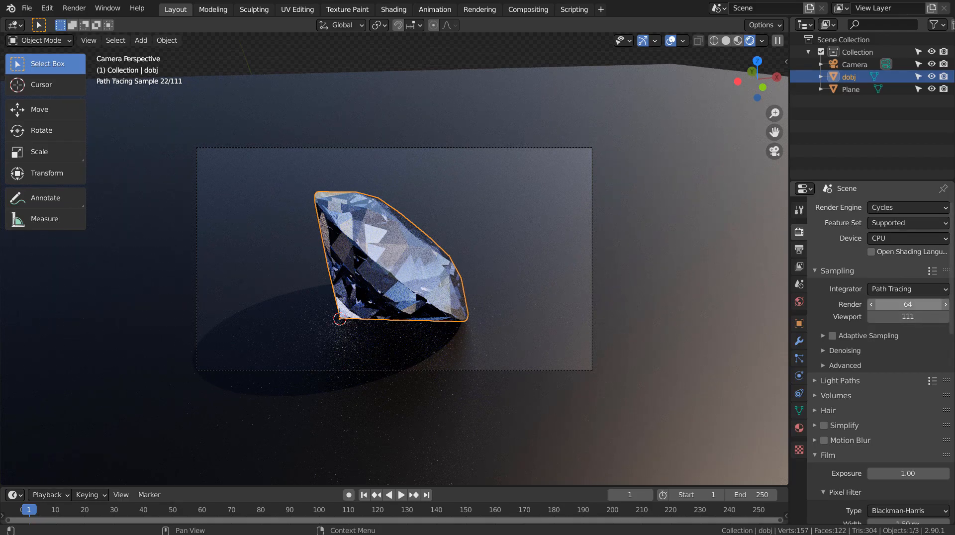
left_click(908, 317)
type("1")
key("Return")
Deselect all objects, save the file and render the camera view with the viewport in wireframe display
left_click(652, 219)
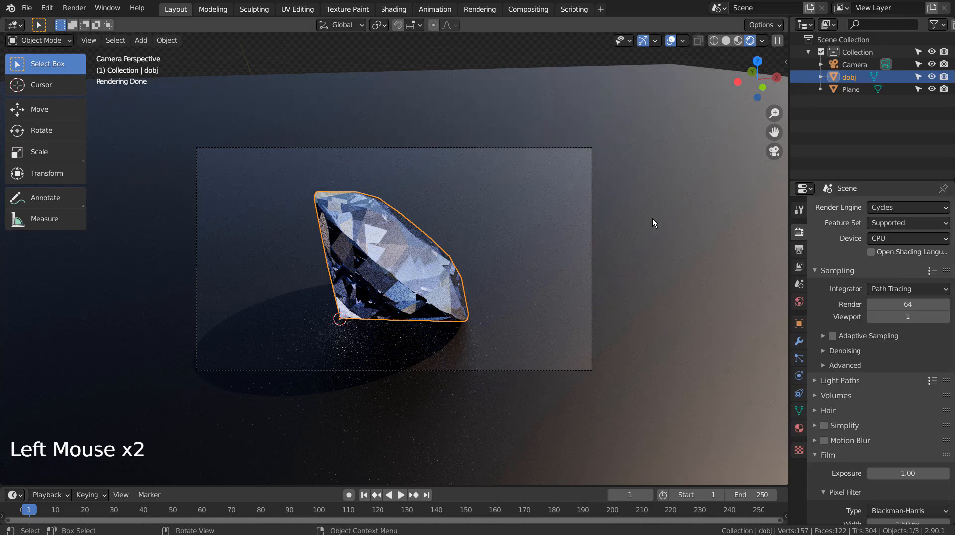
left_click(491, 47)
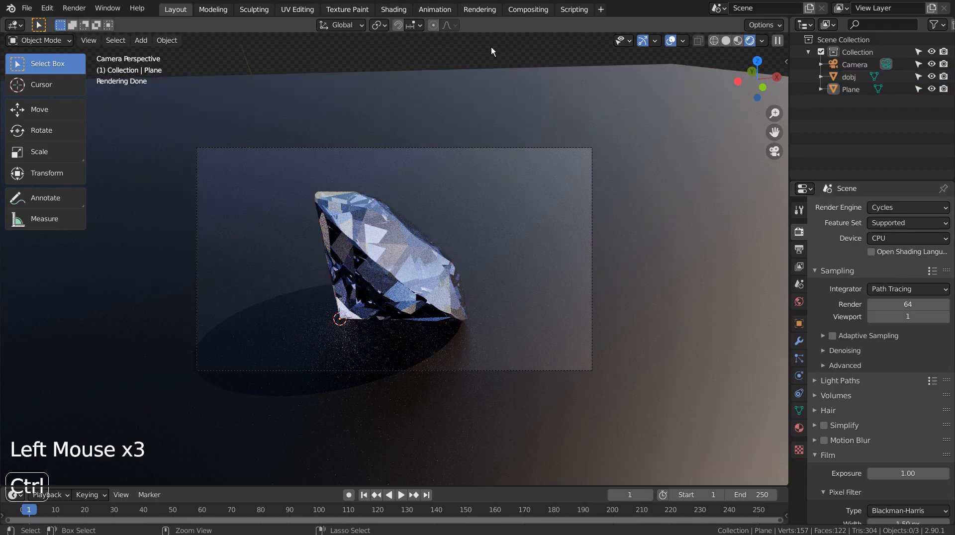
key("ctrl+s")
left_click(712, 42)
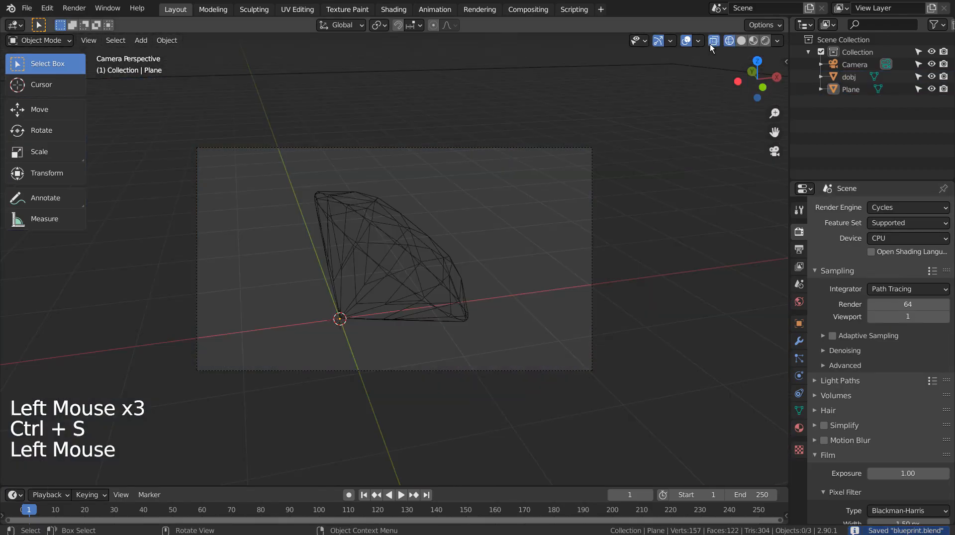
key("F12")
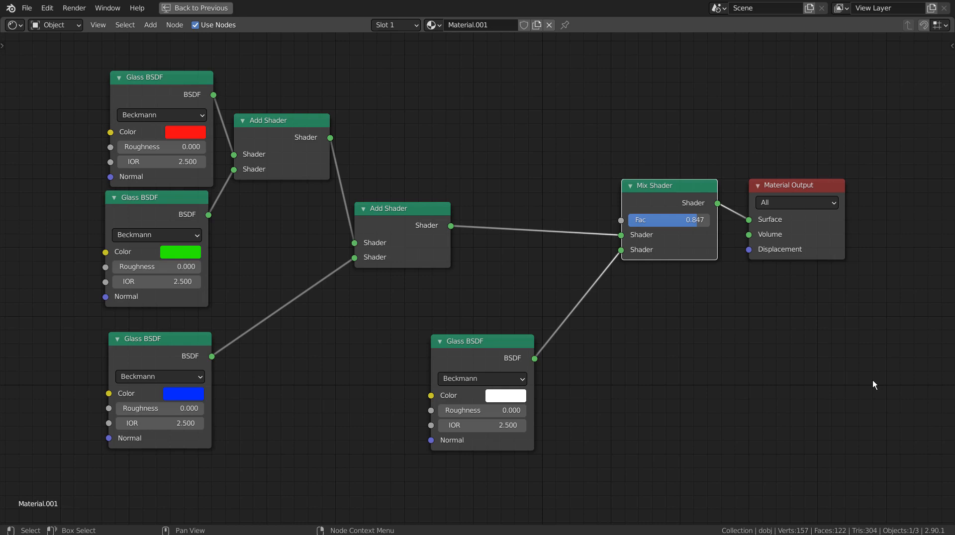
Restore the maximized node editor to the full Shading workspace and set the Cycles render samples to 64
key("ctrl+space")
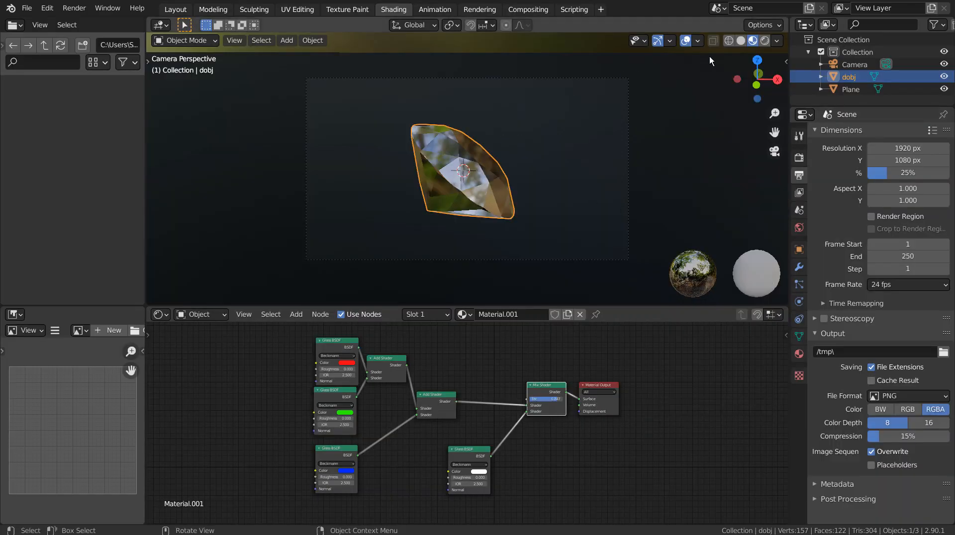
left_click(799, 159)
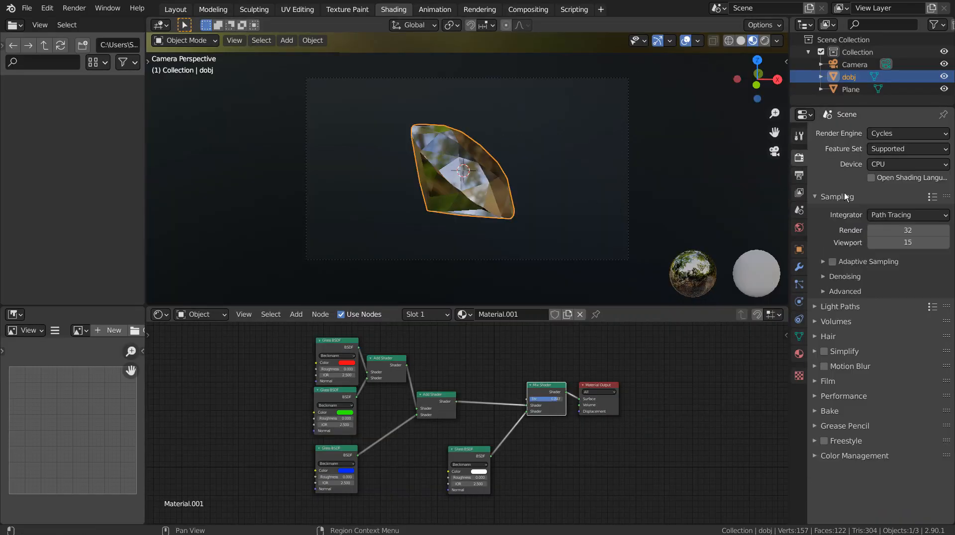
left_click(907, 230)
type("64")
key("Return")
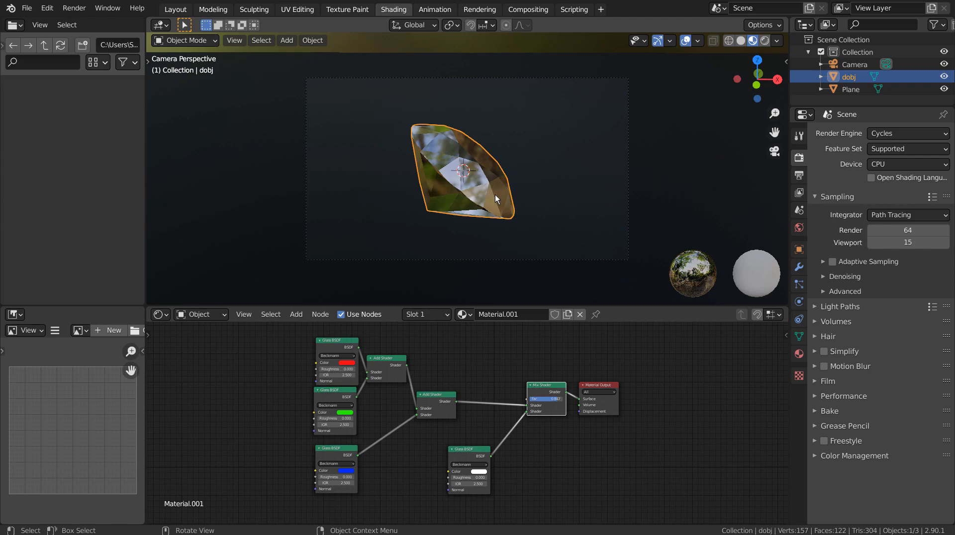
Set the output resolution percentage to 100% and render the image with the viewport in solid display
left_click(800, 174)
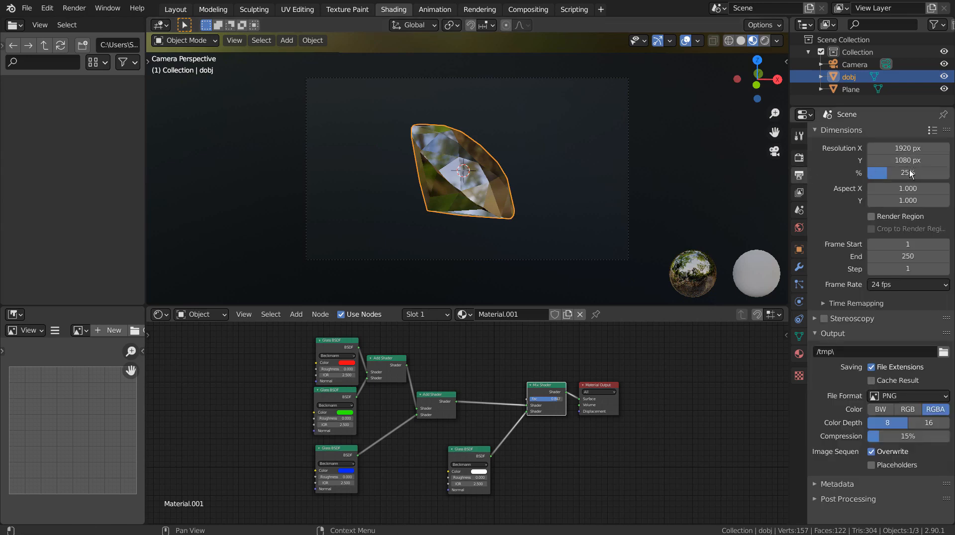
left_click_drag(909, 172, 949, 172)
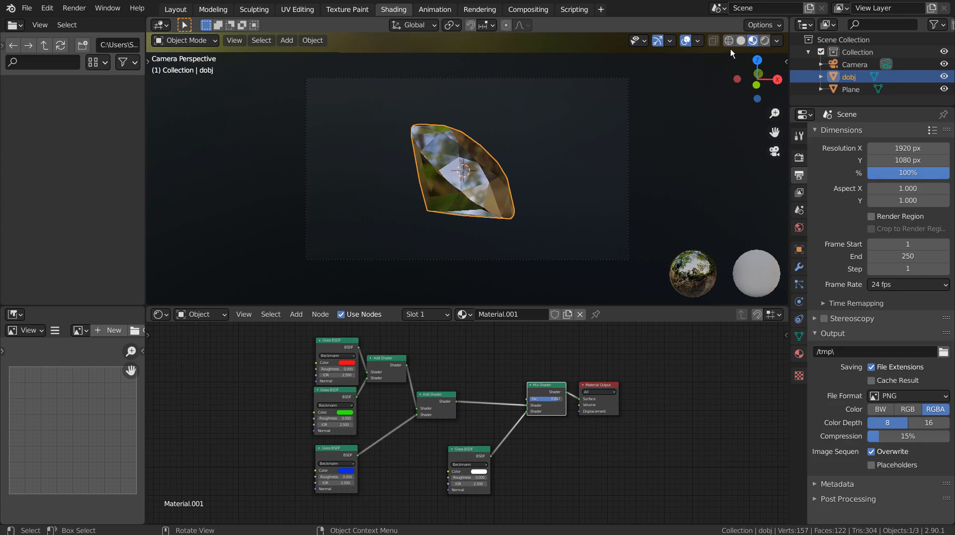
left_click(740, 40)
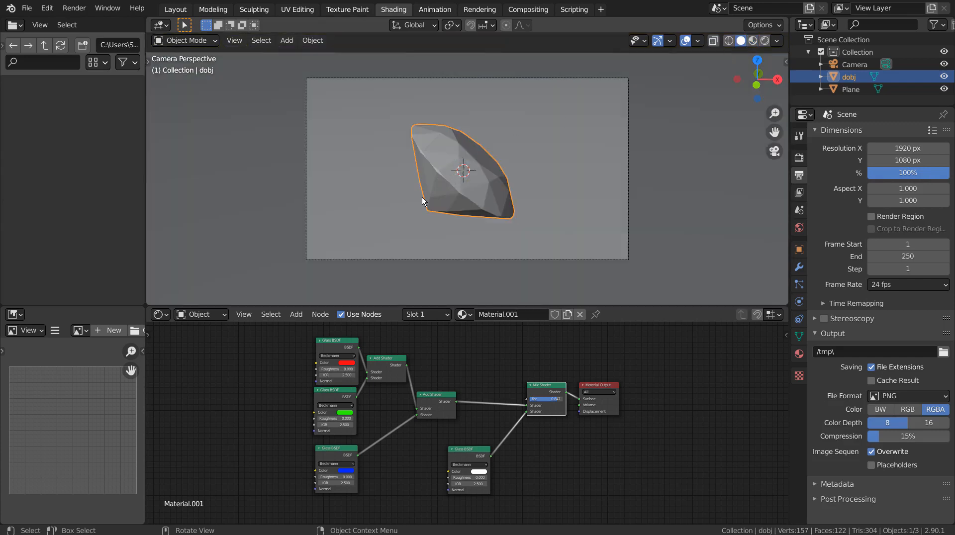
key("F12")
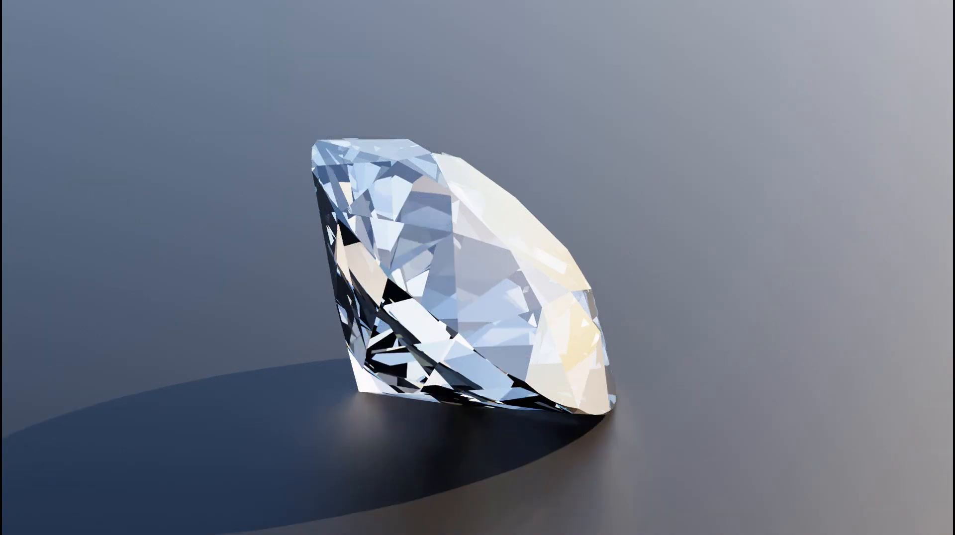